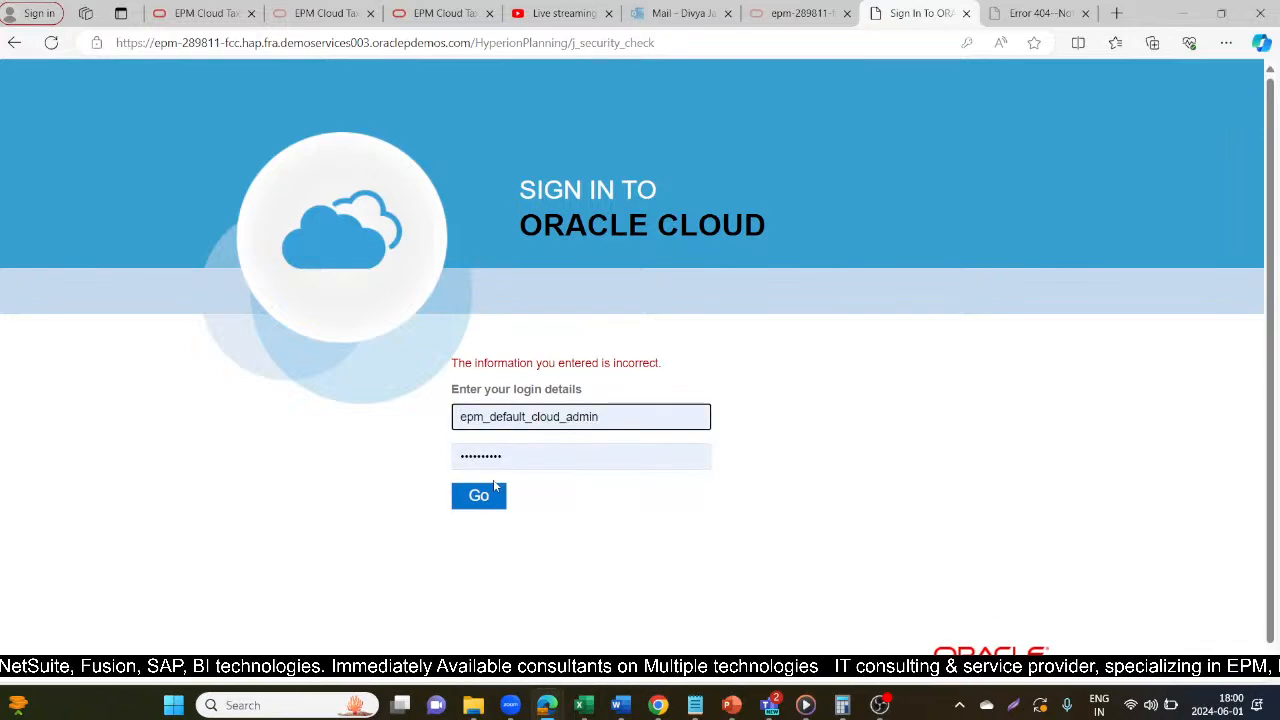
Try to sign in to Oracle Cloud with the saved username and password on the other sign-in page.
{"action": "left_click", "coordinate": [795, 8]}
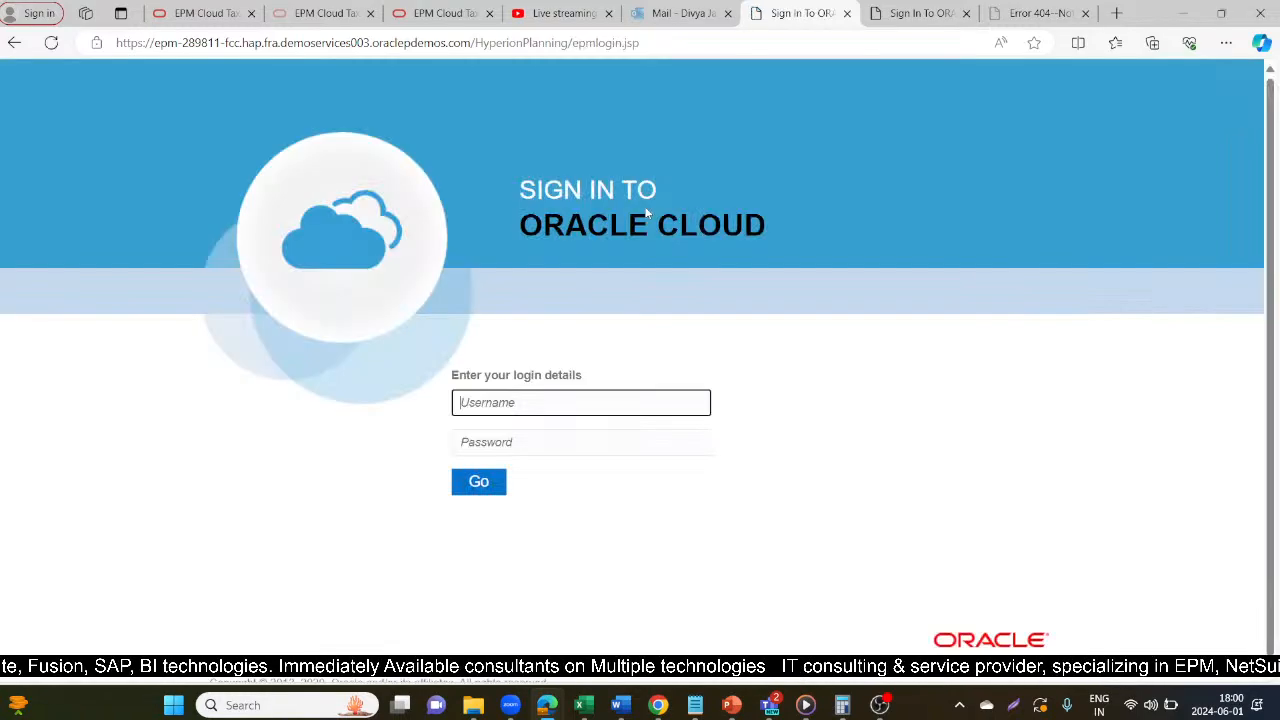
{"action": "left_click", "coordinate": [501, 492]}
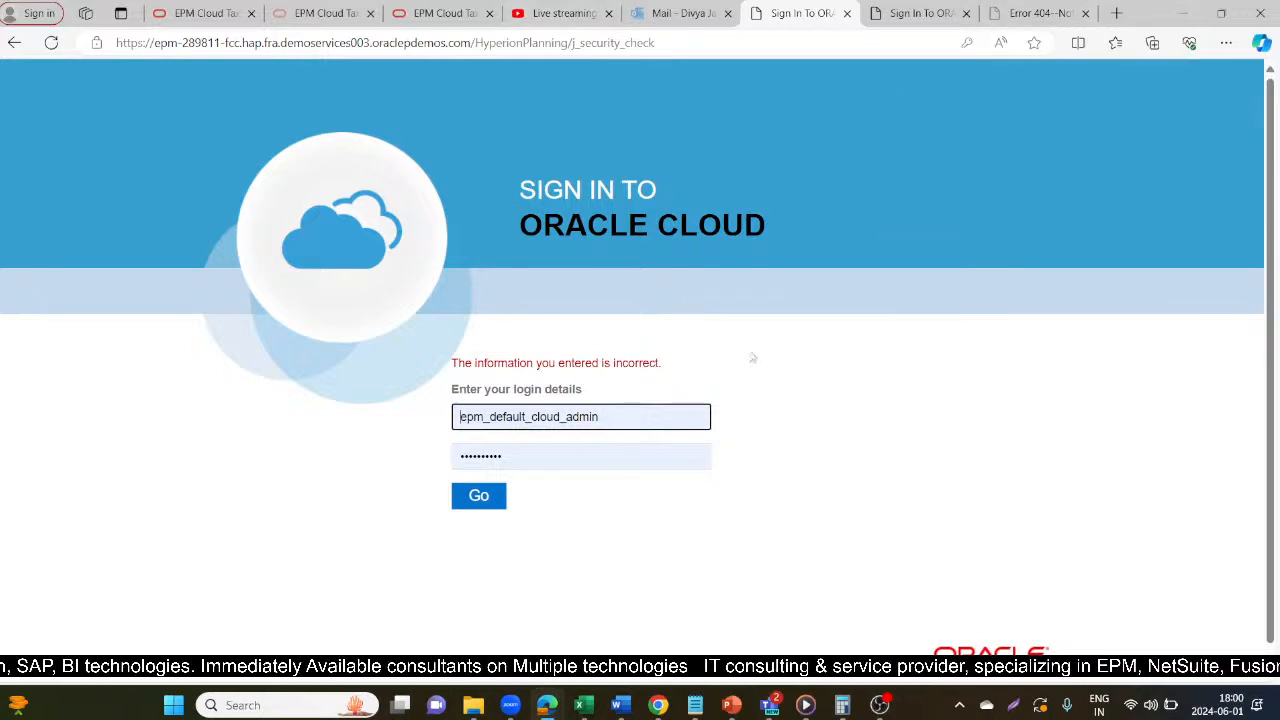
Switch to the Data Management window, request the Import Format setup page and go to the password field of its sign-in form.
{"action": "mouse_move", "coordinate": [556, 696]}
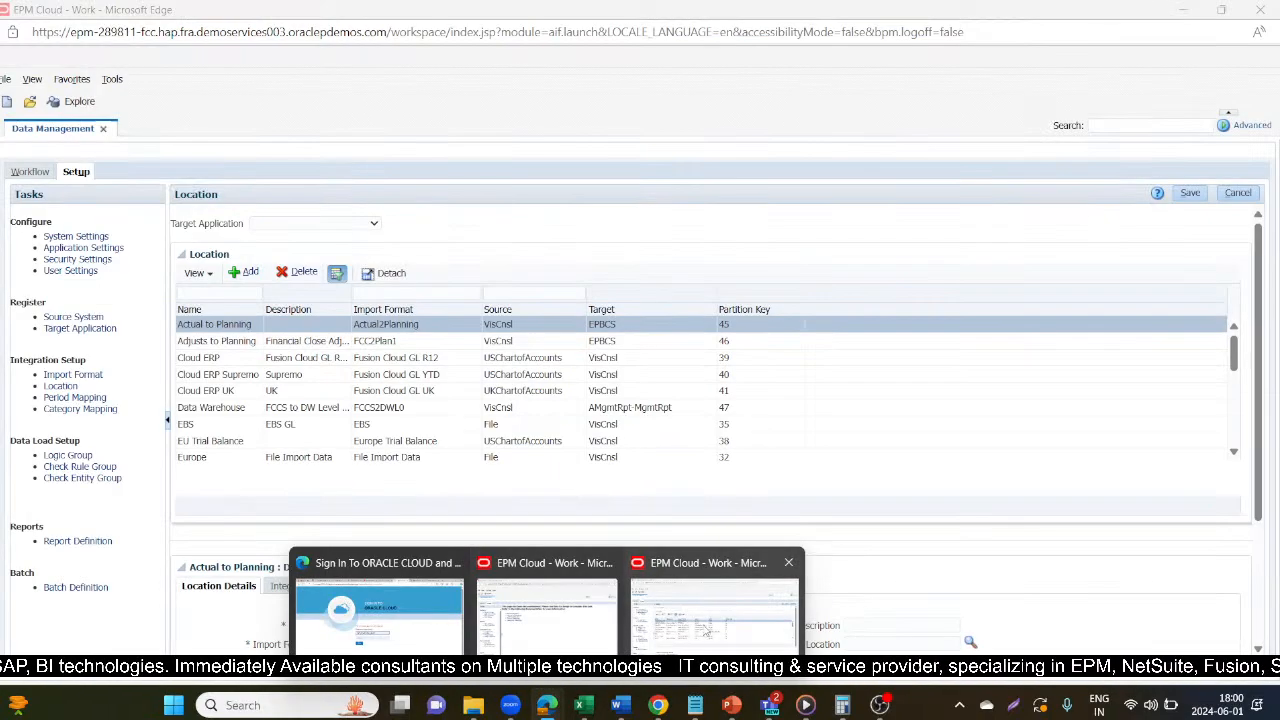
{"action": "left_click", "coordinate": [705, 630]}
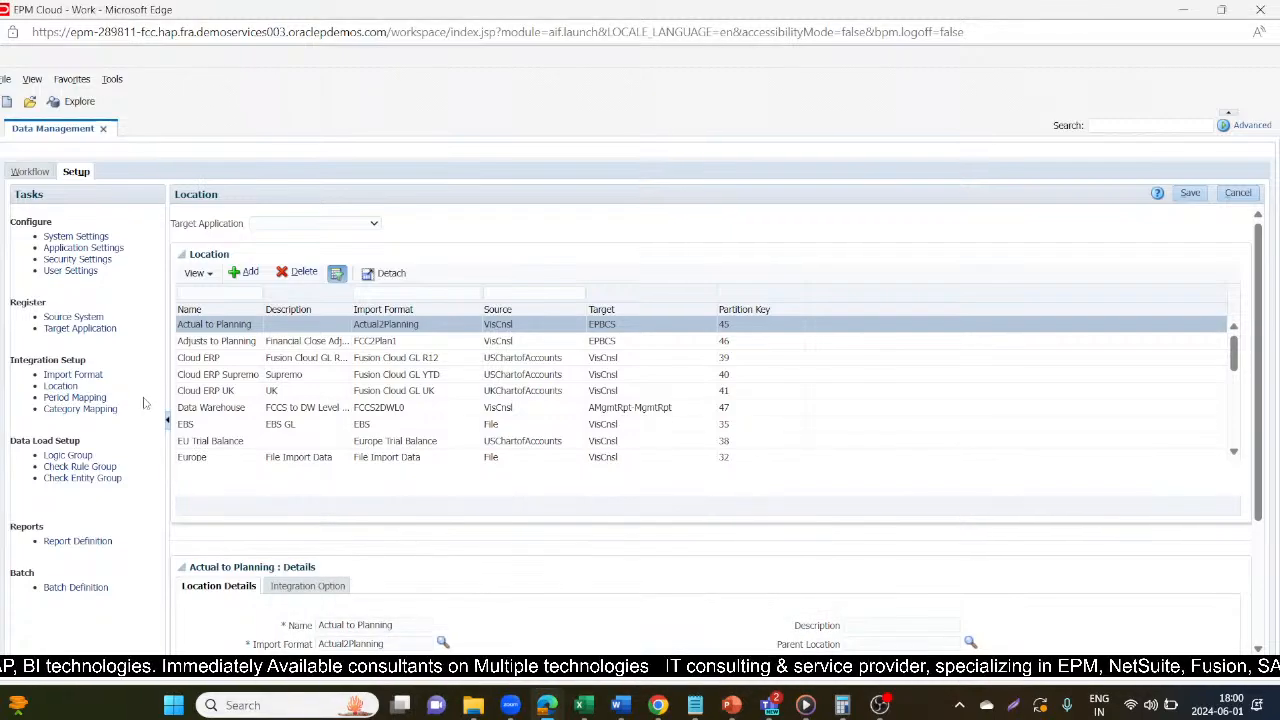
{"action": "left_click", "coordinate": [70, 375]}
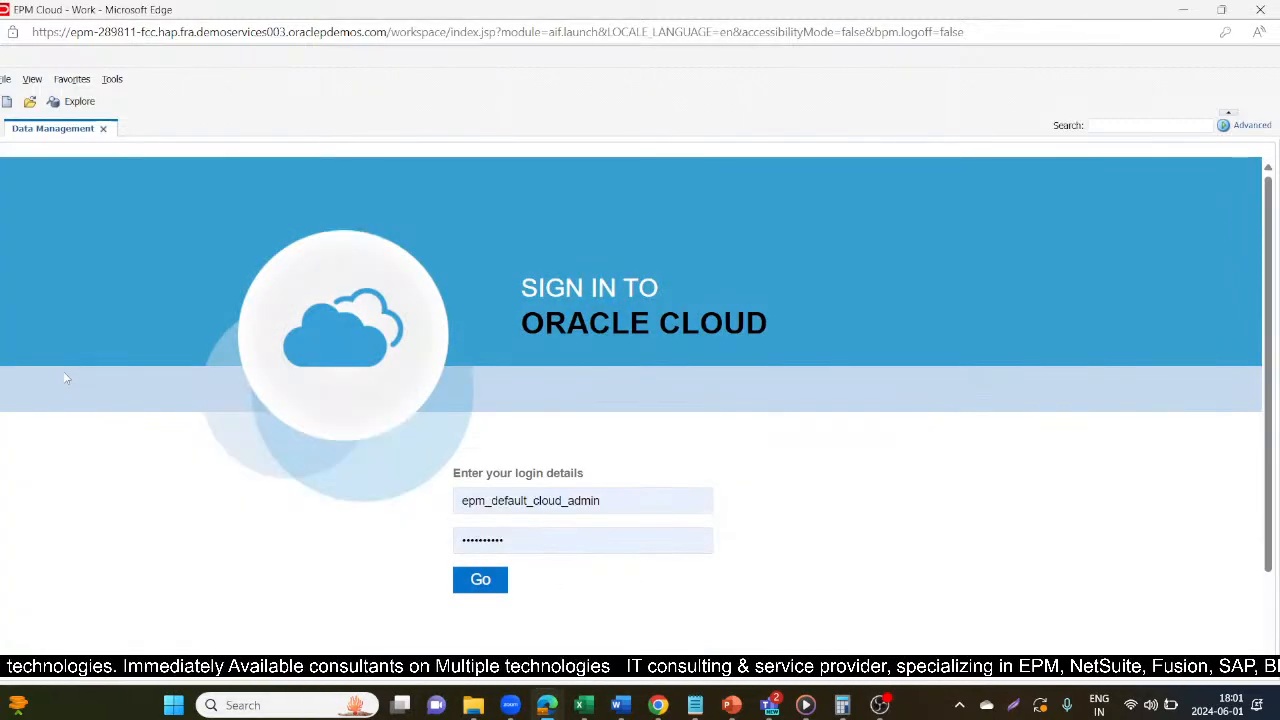
{"action": "left_click", "coordinate": [529, 539]}
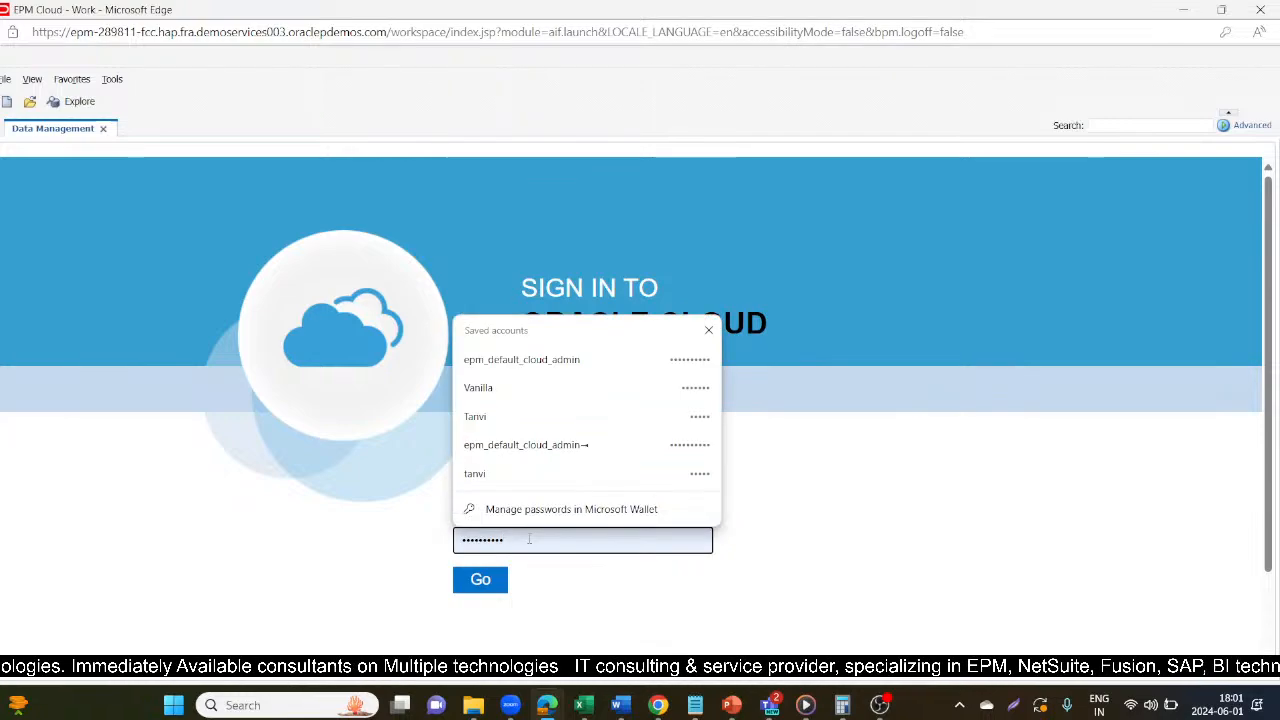
{"action": "left_click", "coordinate": [942, 546]}
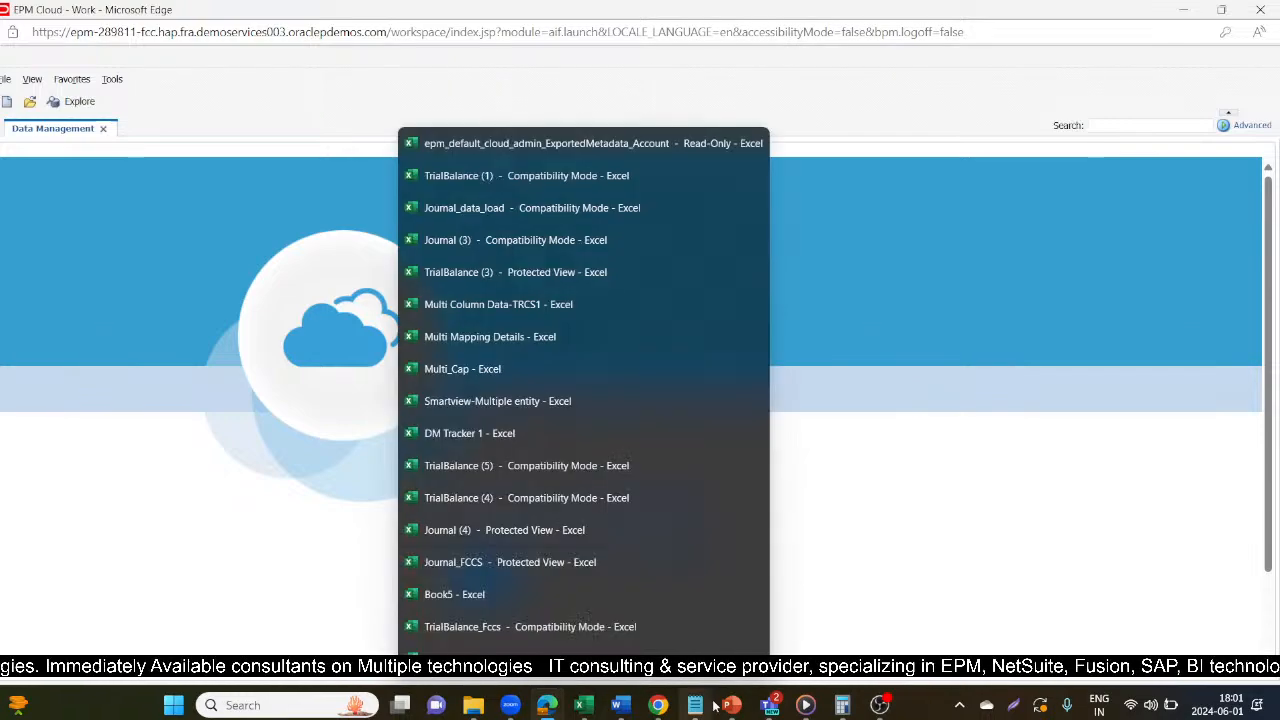
{"action": "left_click", "coordinate": [770, 705]}
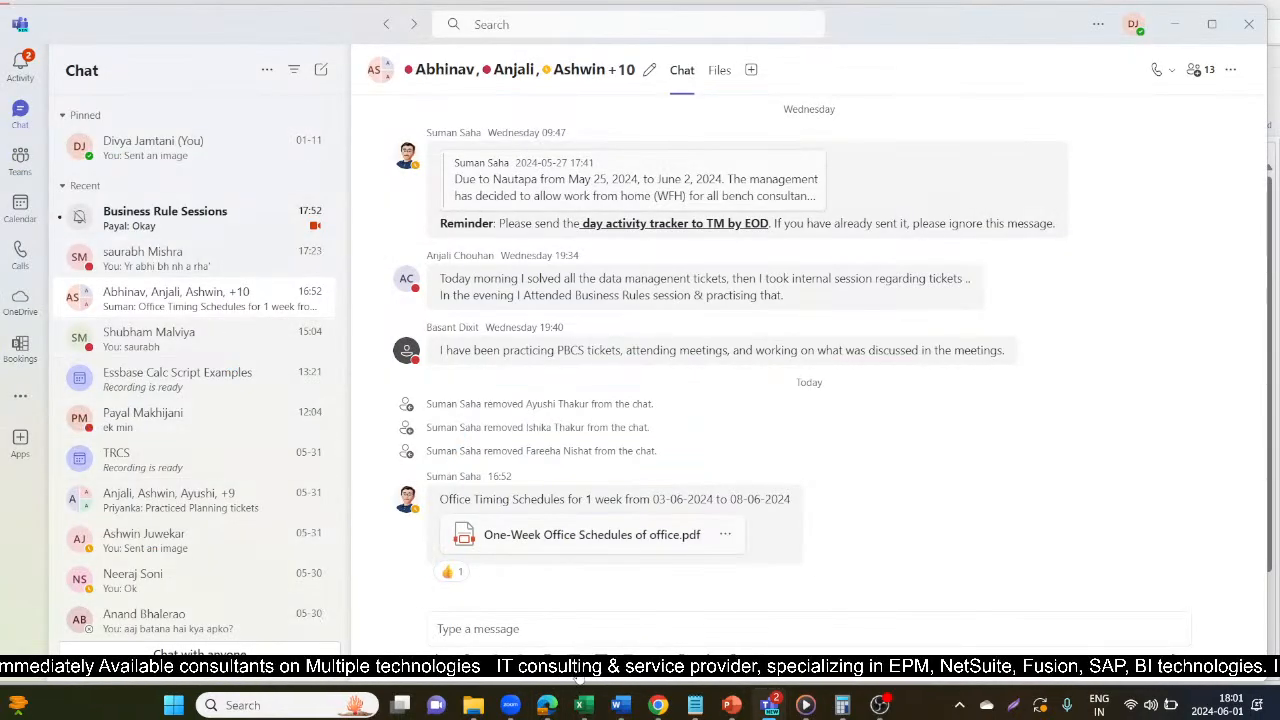
{"action": "mouse_move", "coordinate": [547, 706]}
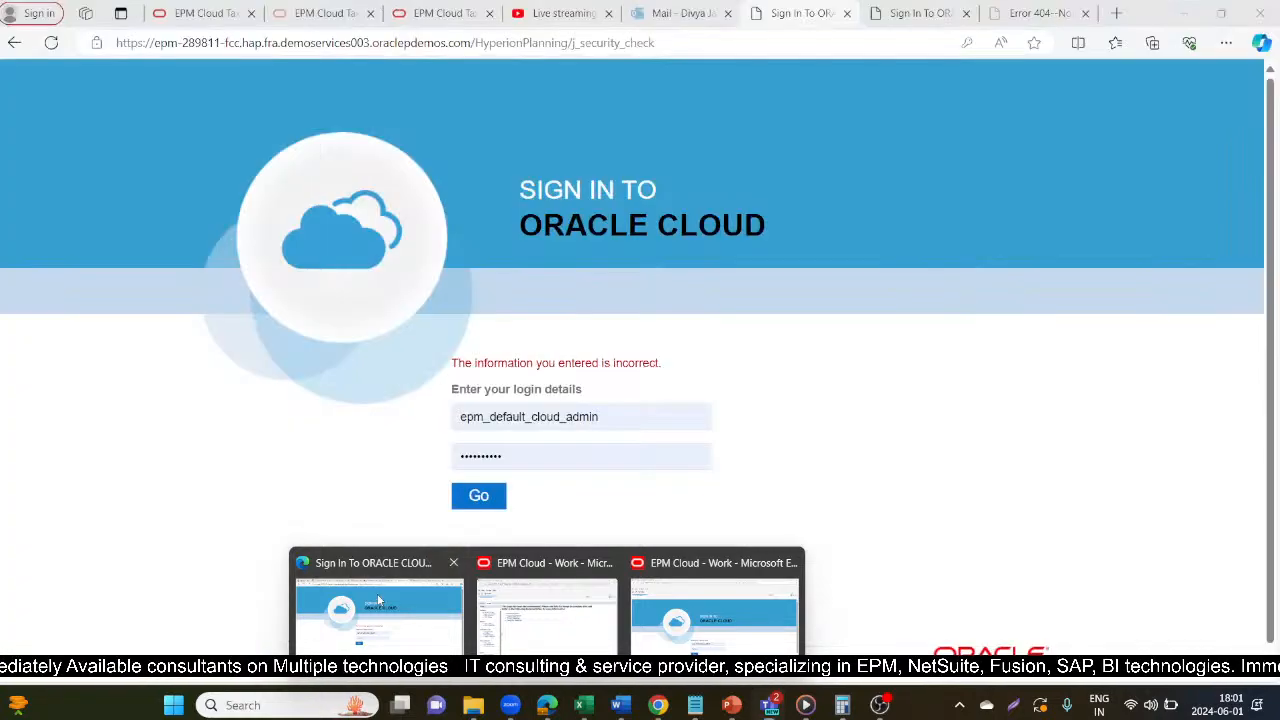
{"action": "left_click", "coordinate": [377, 593]}
{"action": "left_click", "coordinate": [560, 13]}
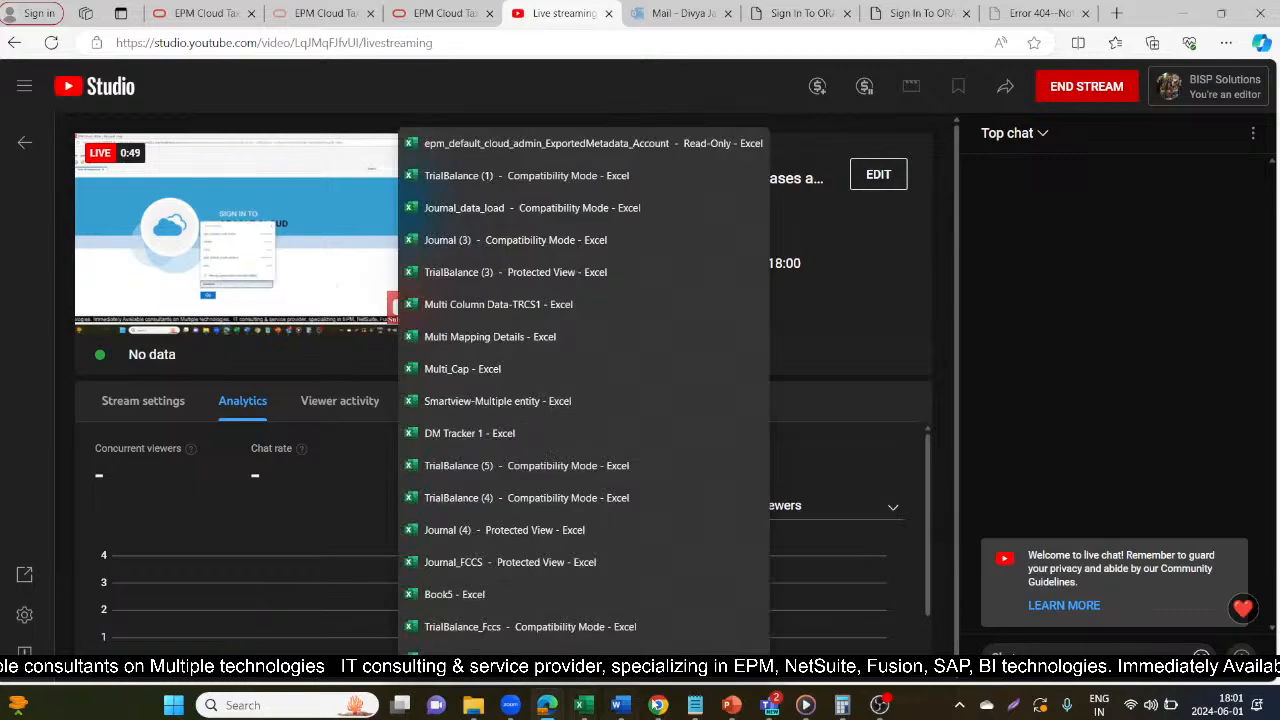
Switch to Microsoft Teams, open the EPM Credentials chat and copy the password for the EPM Financial Consolidation and Close instance.
{"action": "mouse_move", "coordinate": [771, 705]}
{"action": "left_click", "coordinate": [768, 610]}
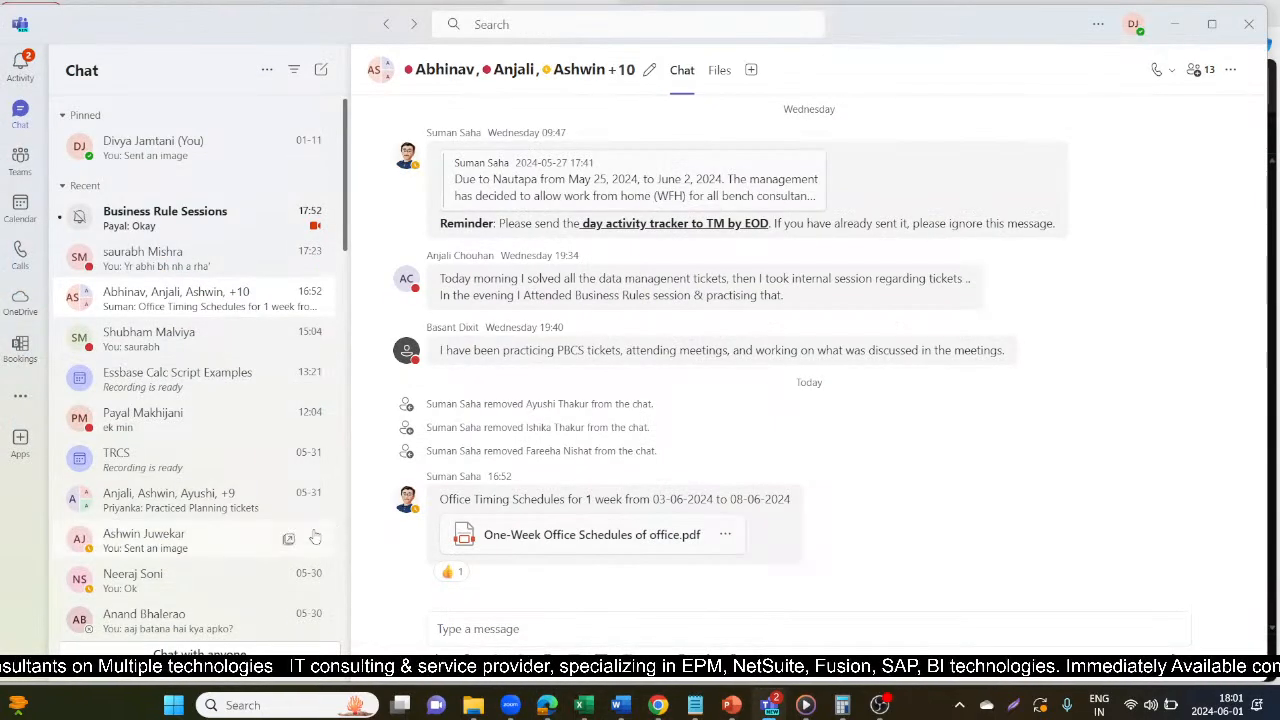
{"action": "scroll", "coordinate": [275, 495], "scroll_direction": "down", "scroll_amount": 1}
{"action": "scroll", "coordinate": [275, 495], "scroll_direction": "down", "scroll_amount": 3}
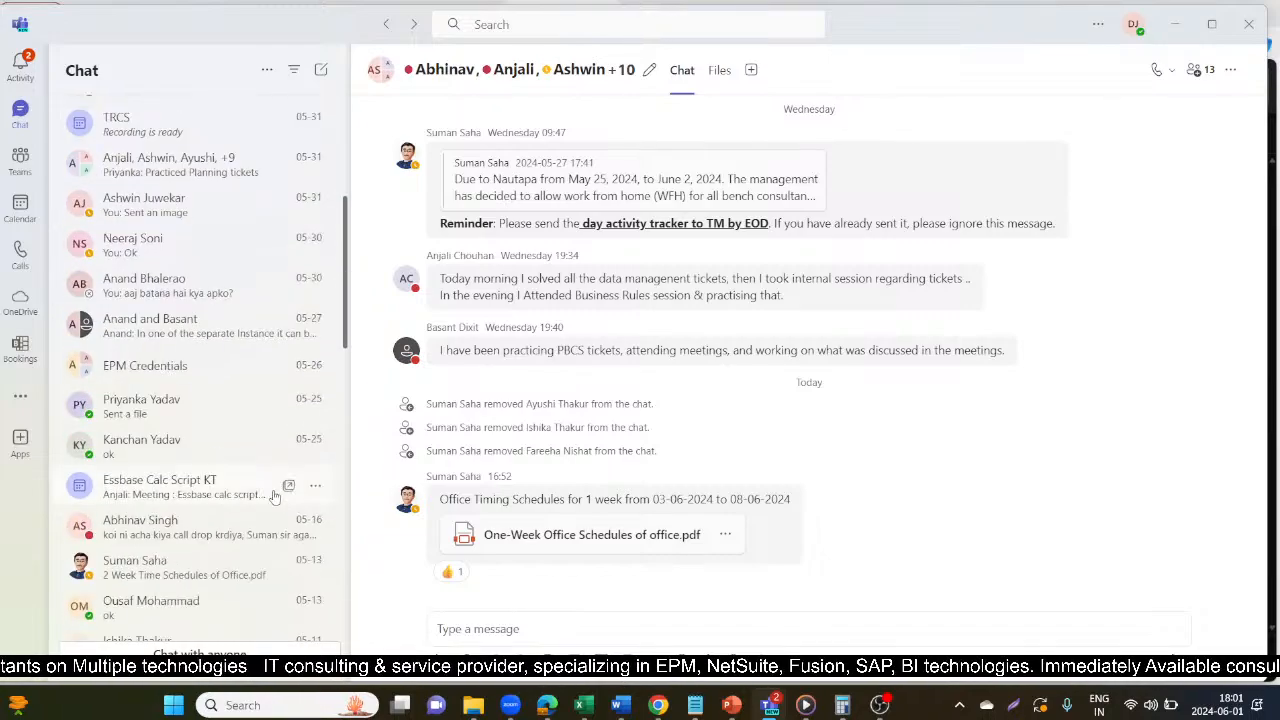
{"action": "scroll", "coordinate": [190, 508], "scroll_direction": "down", "scroll_amount": 6}
{"action": "scroll", "coordinate": [190, 508], "scroll_direction": "up", "scroll_amount": 9}
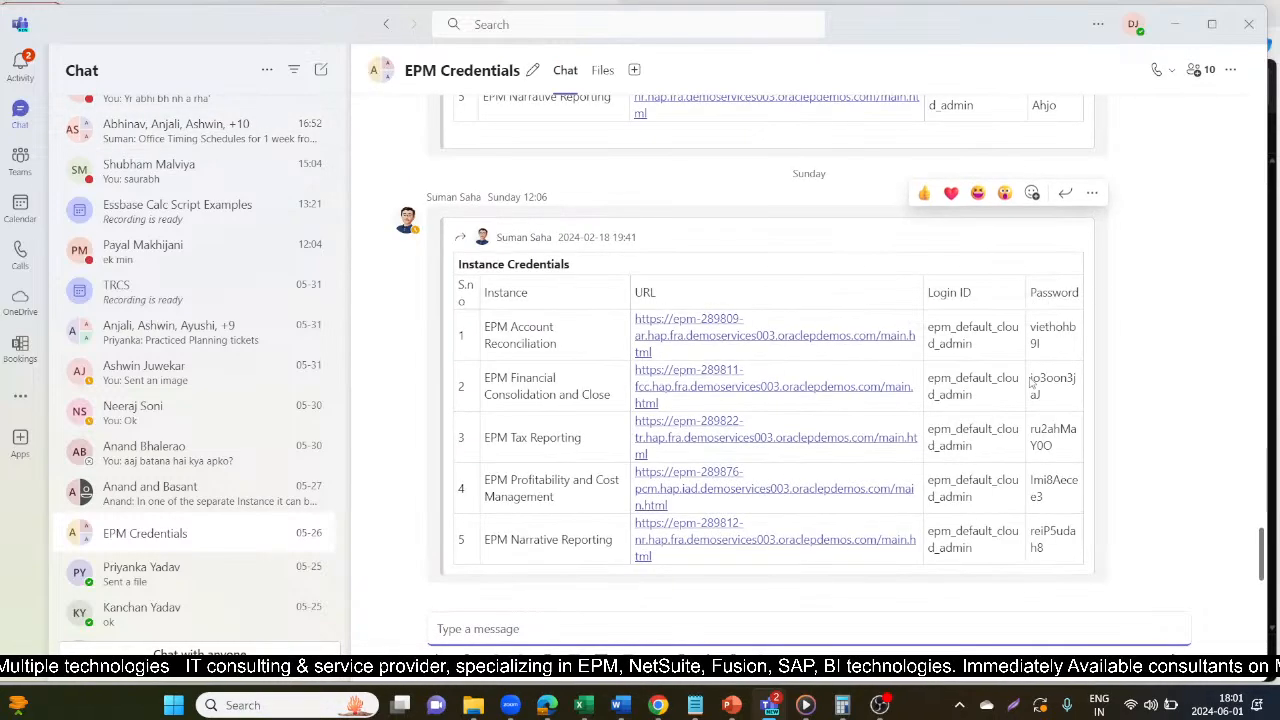
{"action": "left_click_drag", "start_coordinate": [1031, 383], "coordinate": [1046, 398]}
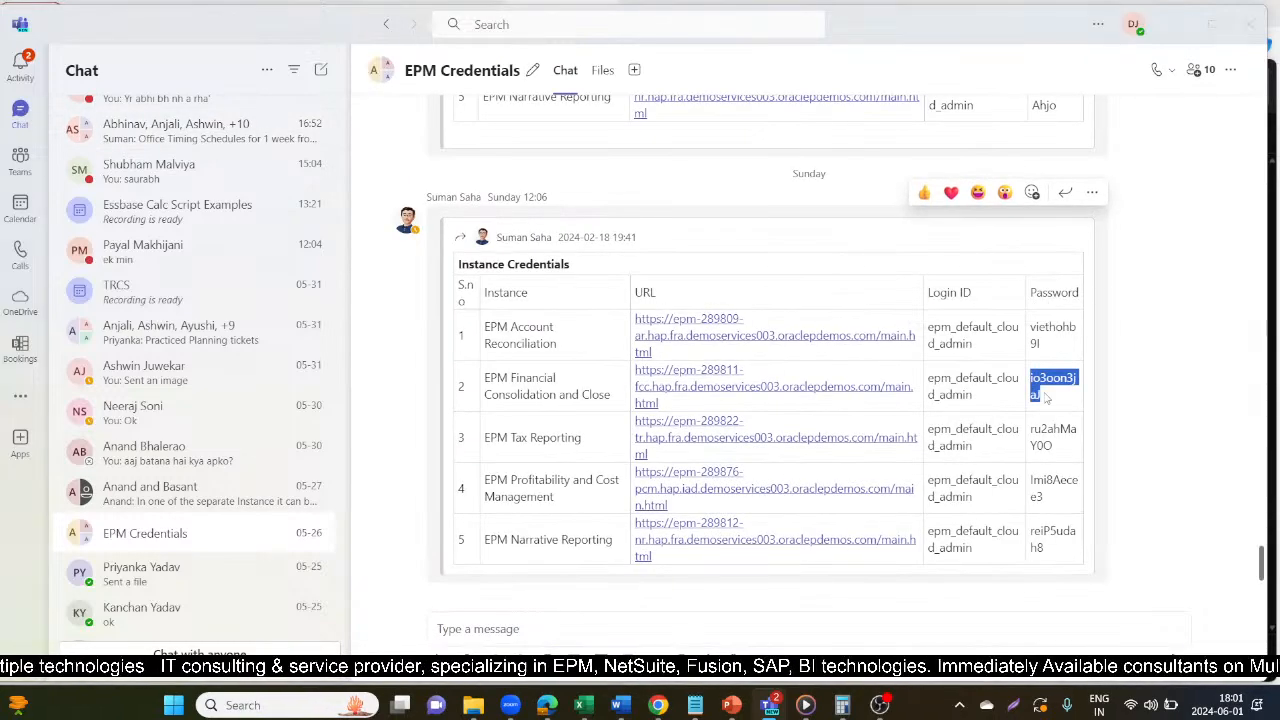
Return to the Data Management sign-in window, sign in with the copied account password and update the browser's saved password.
{"action": "key", "text": "alt+Tab"}
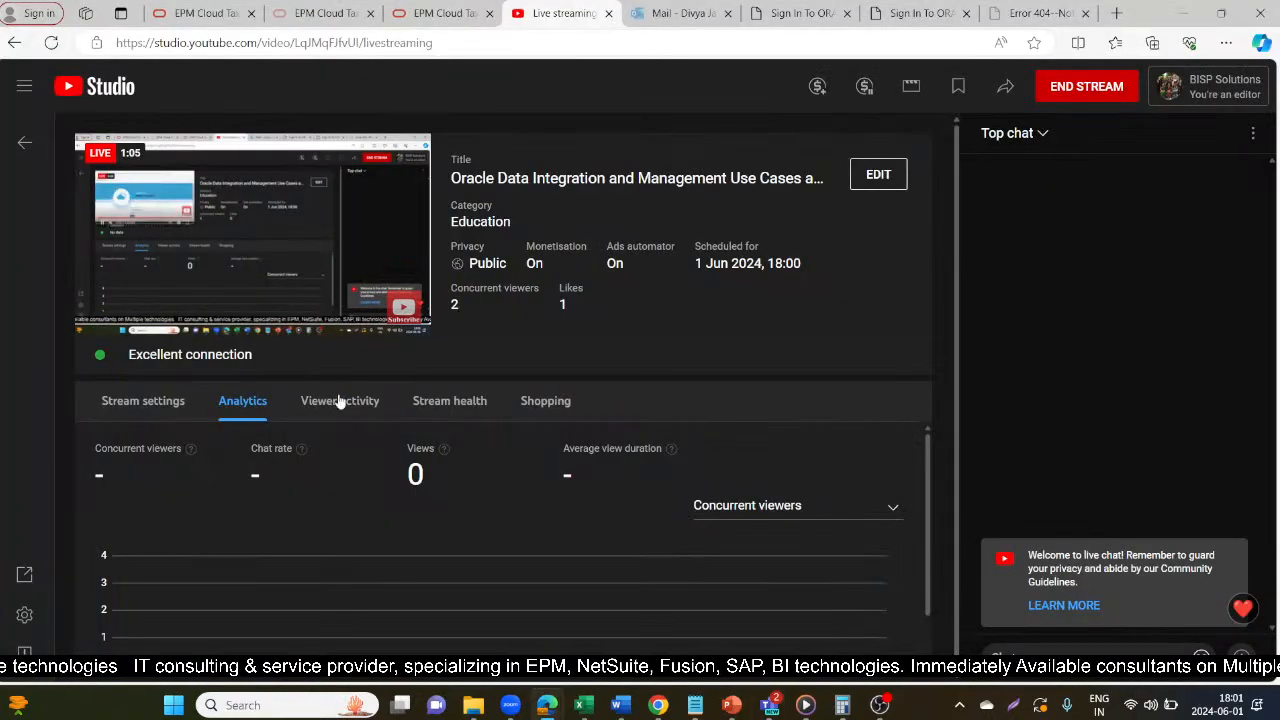
{"action": "mouse_move", "coordinate": [547, 705]}
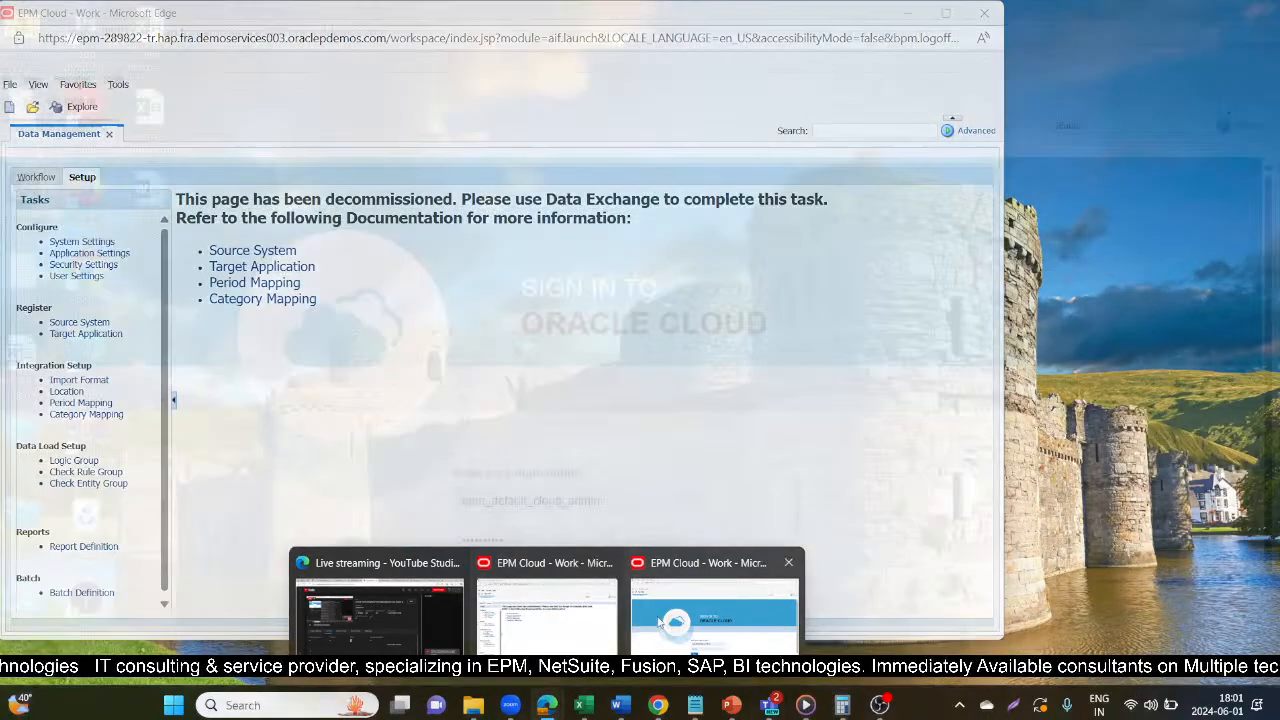
{"action": "left_click", "coordinate": [675, 615]}
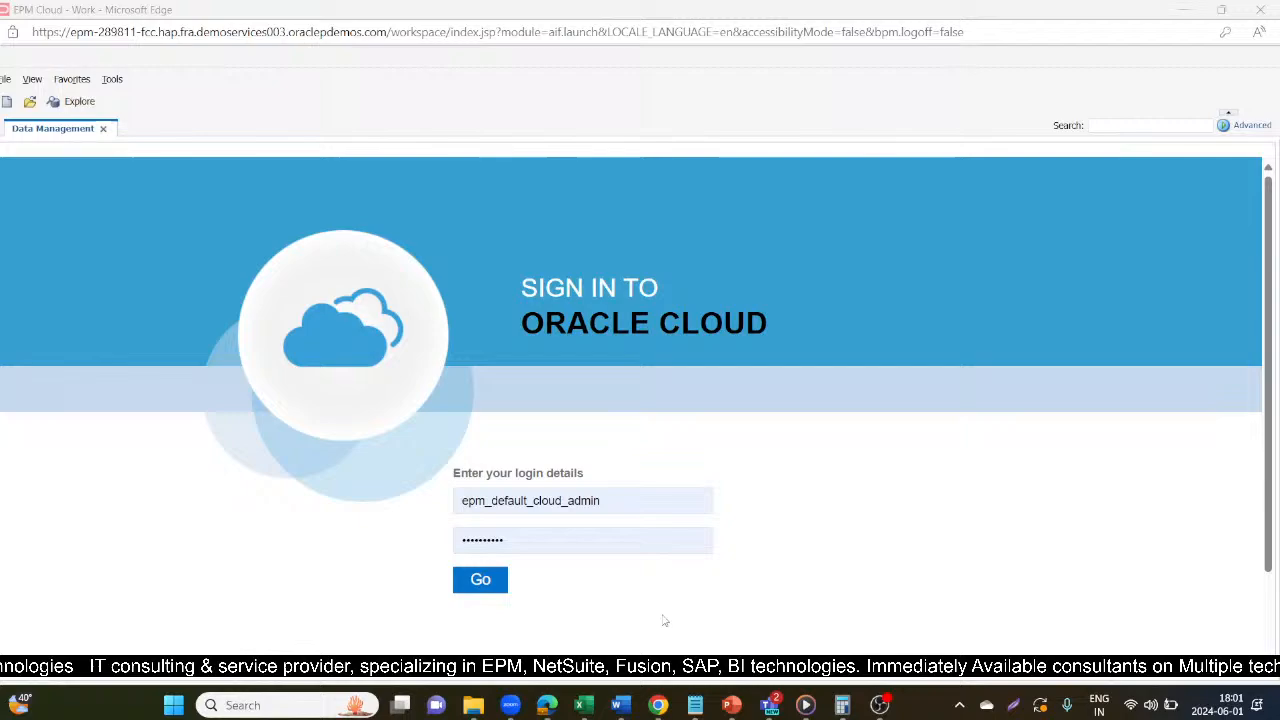
{"action": "left_click", "coordinate": [499, 538]}
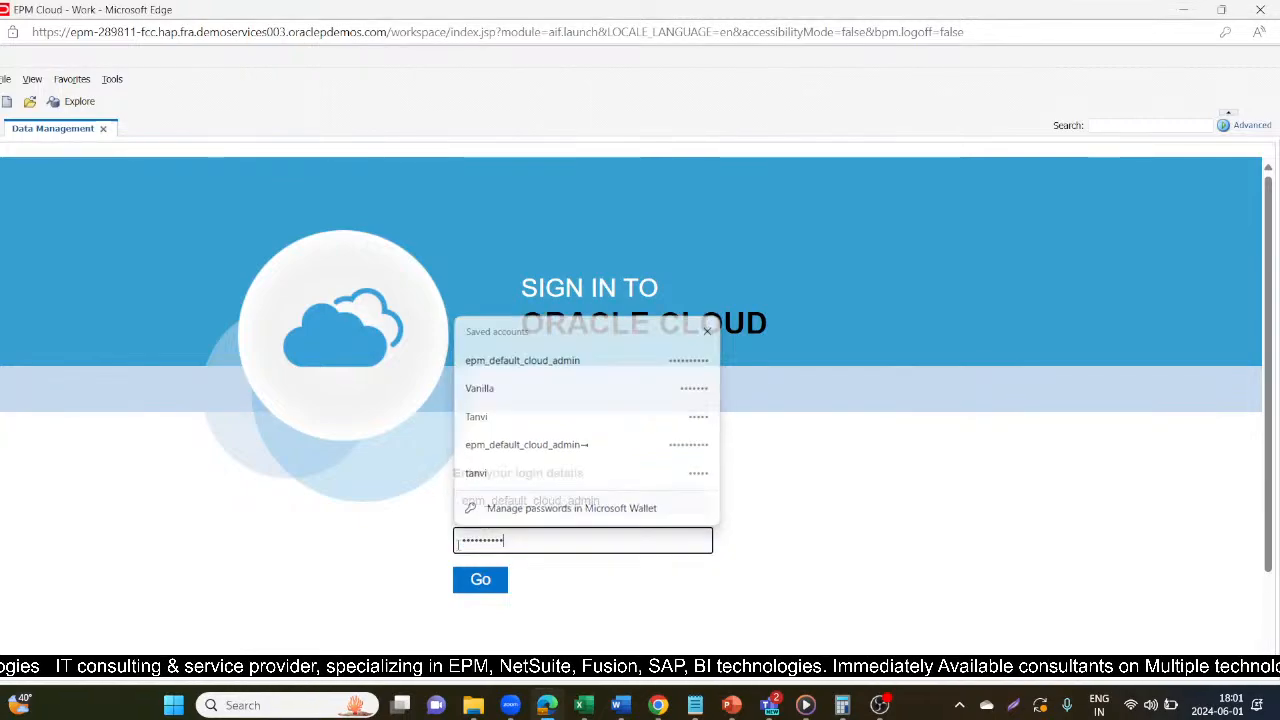
{"action": "left_click", "coordinate": [481, 580]}
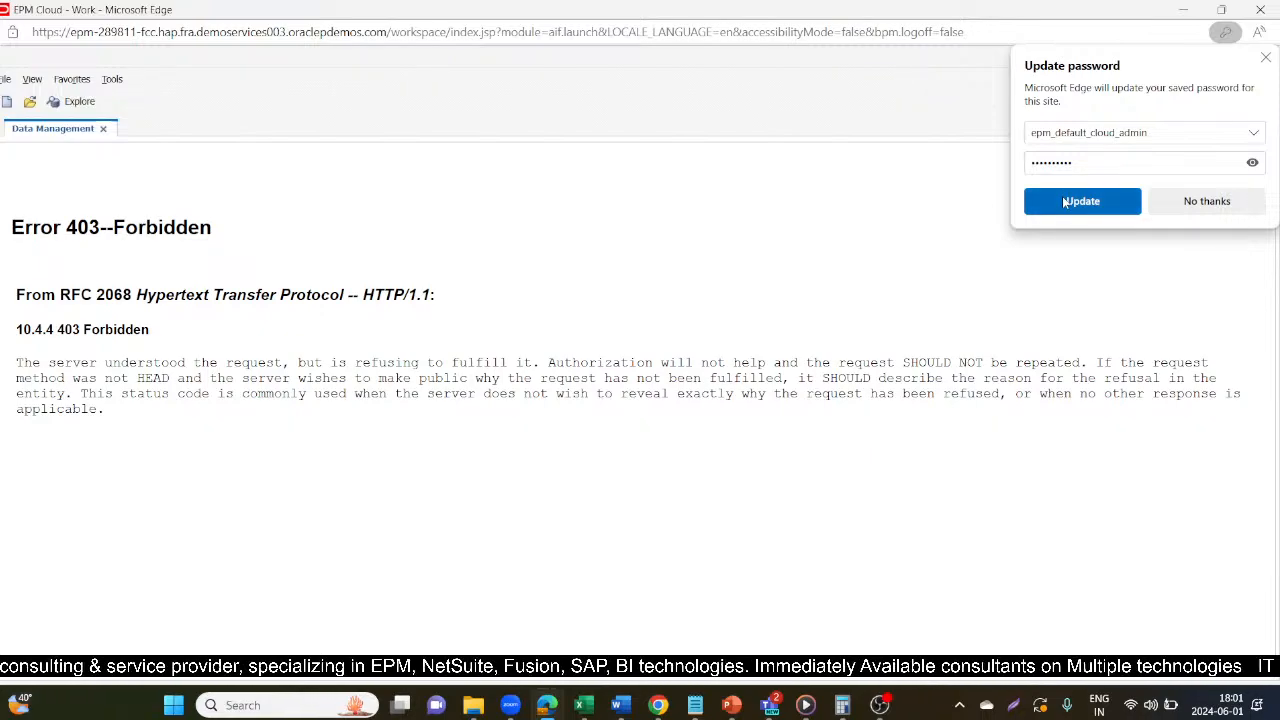
{"action": "left_click", "coordinate": [1065, 203]}
Reload the Data Management address and open the Import Format page of the integration setup.
{"action": "left_click", "coordinate": [862, 31]}
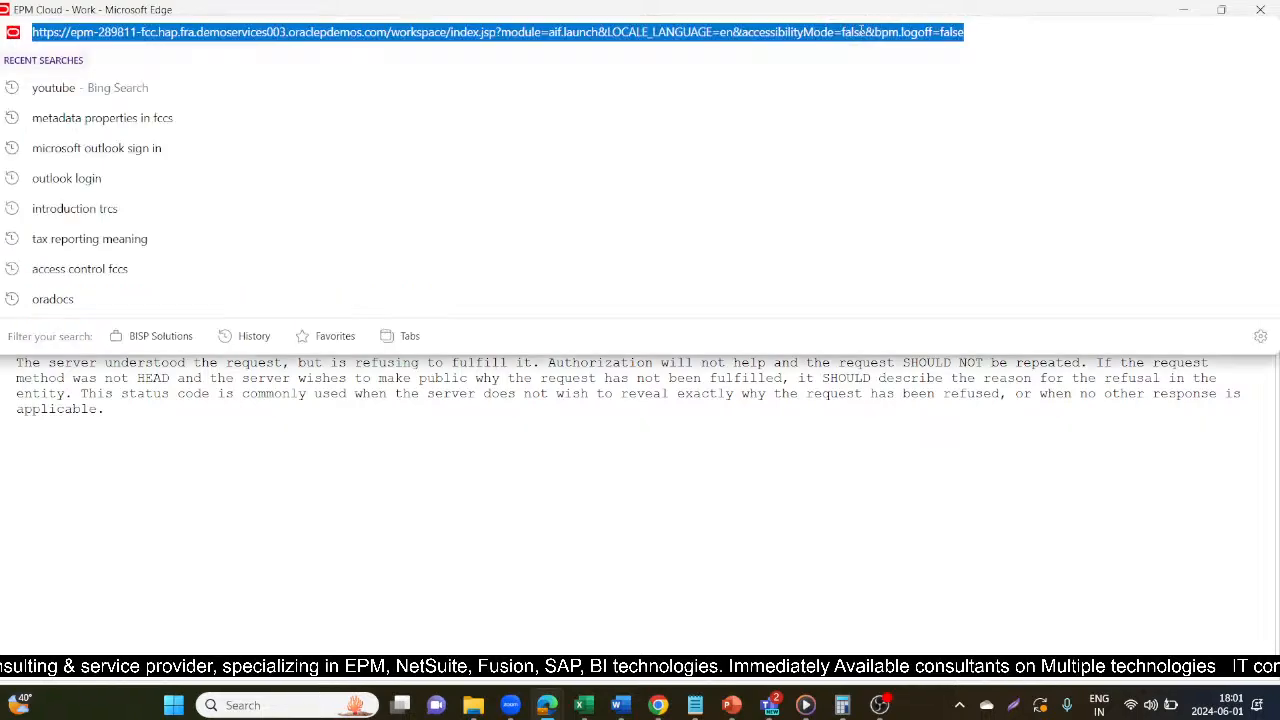
{"action": "key", "text": "Return"}
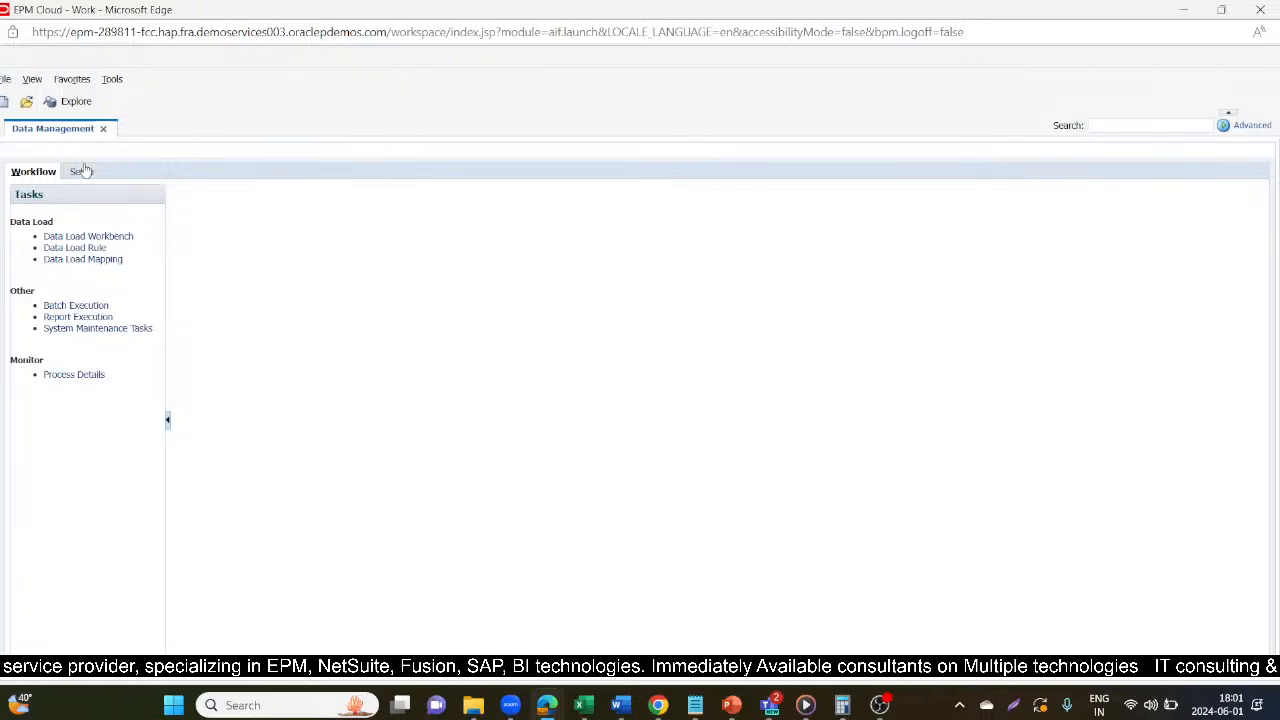
{"action": "left_click", "coordinate": [80, 172]}
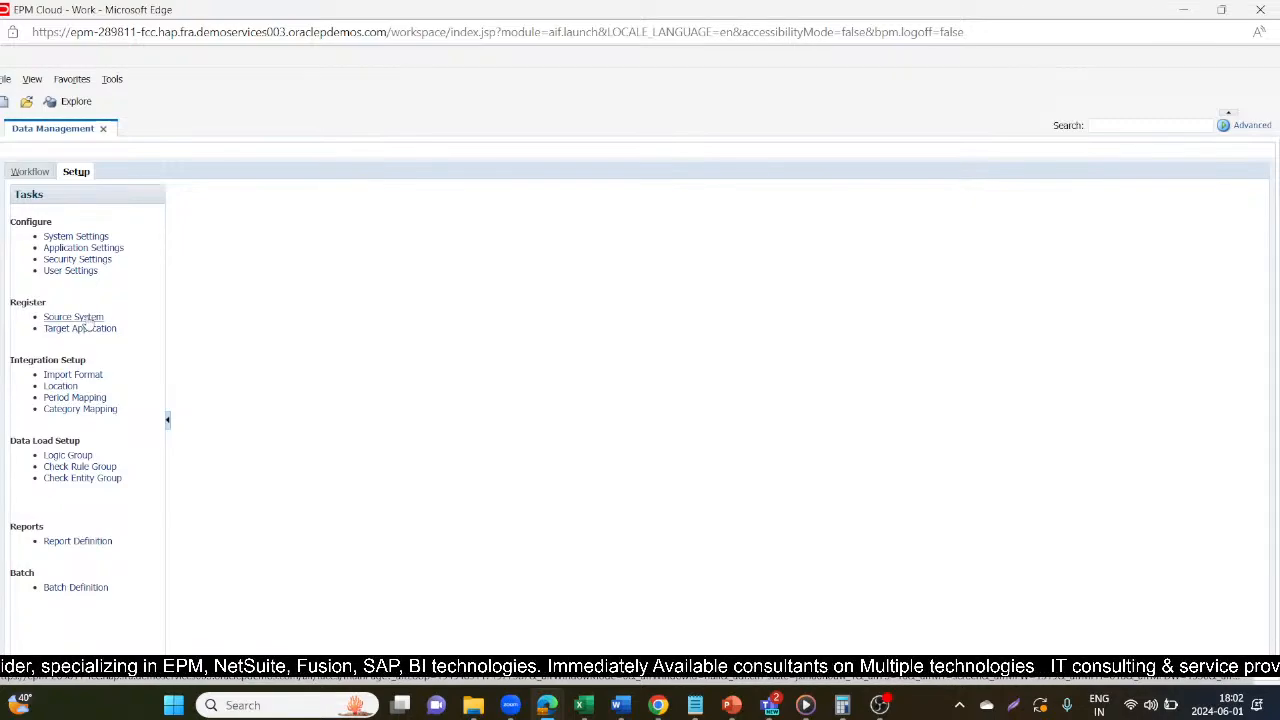
{"action": "left_click", "coordinate": [62, 374]}
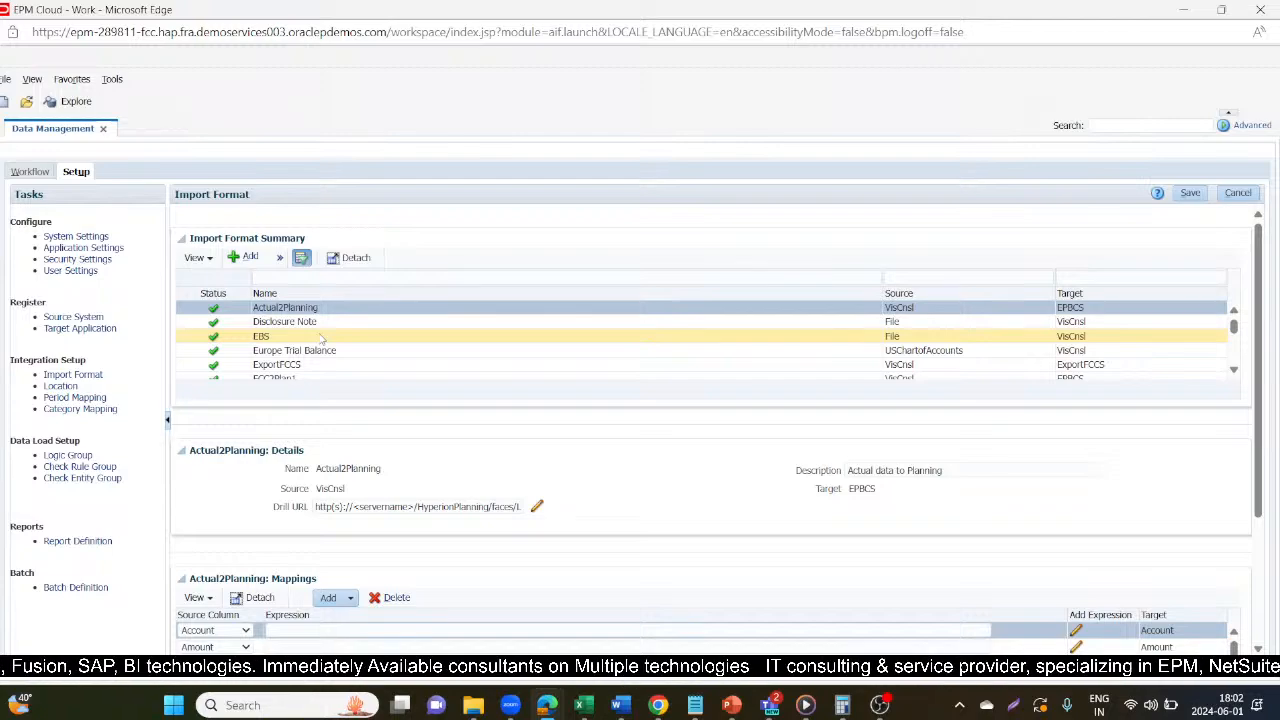
Select the IMF_data_Load import format and review its details and source-to-target mappings.
{"action": "scroll", "coordinate": [320, 338], "scroll_direction": "down", "scroll_amount": 2}
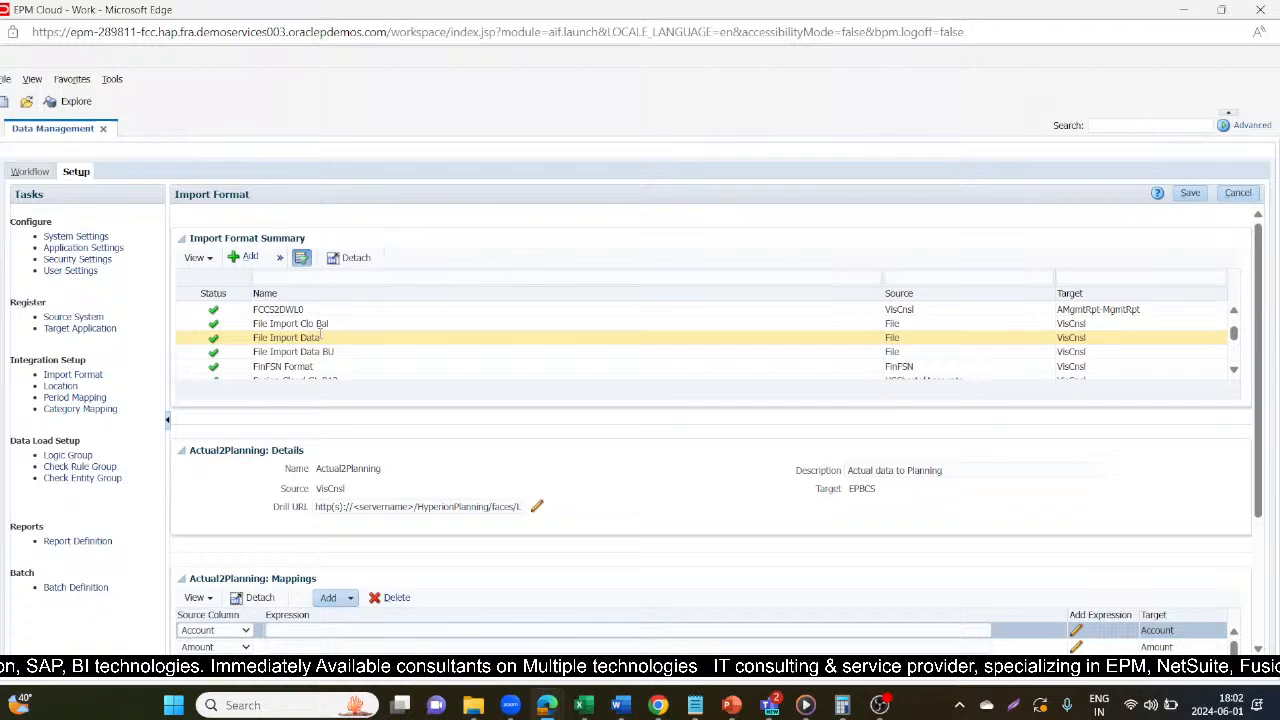
{"action": "scroll", "coordinate": [320, 338], "scroll_direction": "down", "scroll_amount": 2}
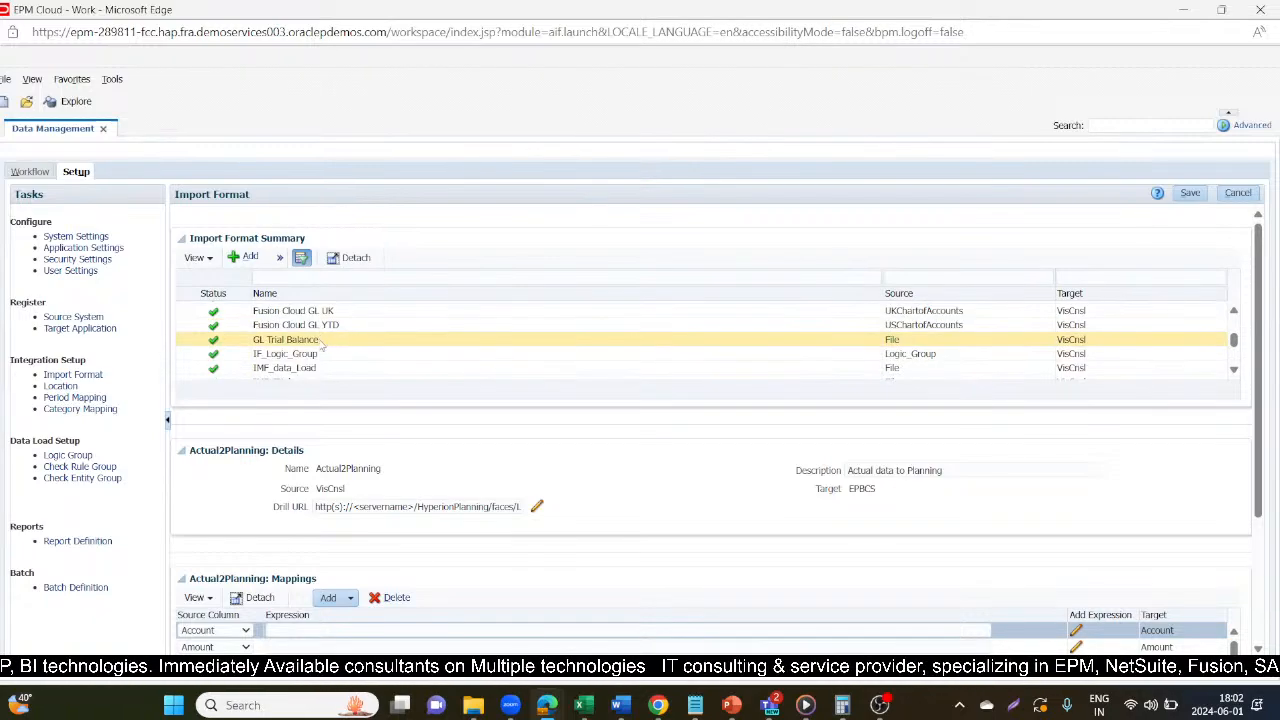
{"action": "left_click", "coordinate": [324, 367]}
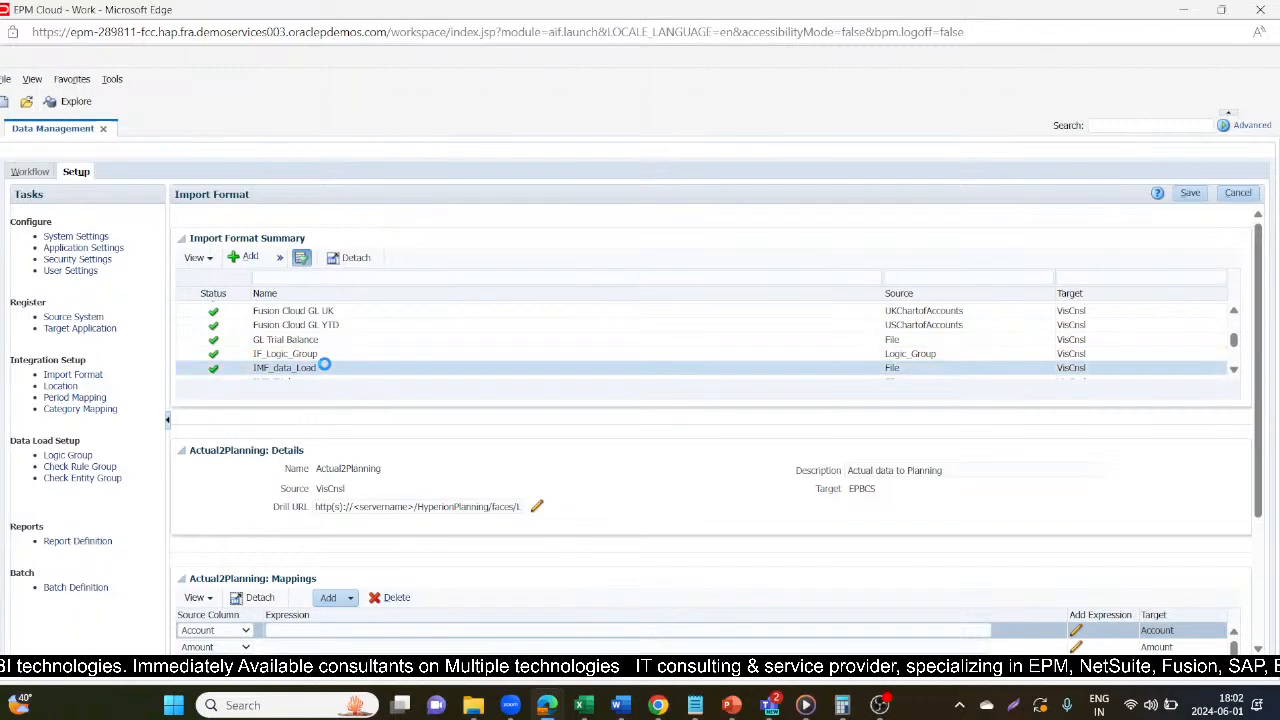
{"action": "scroll", "coordinate": [598, 450], "scroll_direction": "down", "scroll_amount": 1}
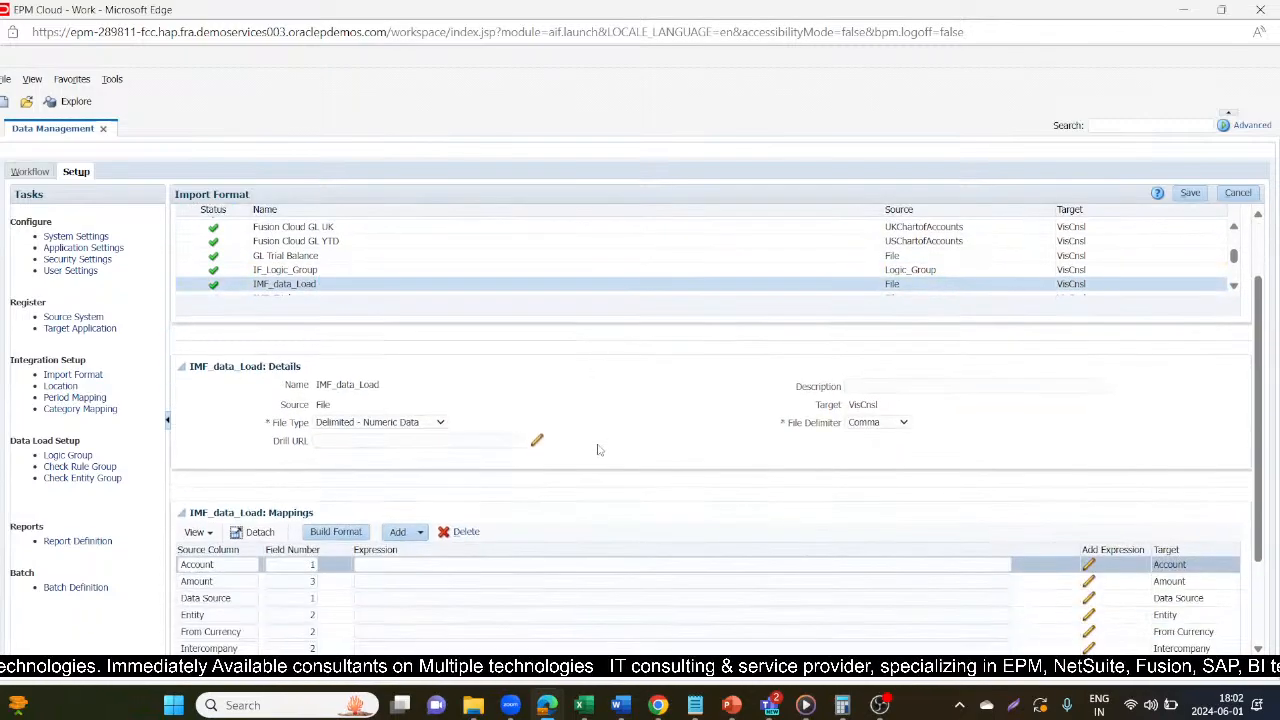
{"action": "scroll", "coordinate": [598, 450], "scroll_direction": "down", "scroll_amount": 1}
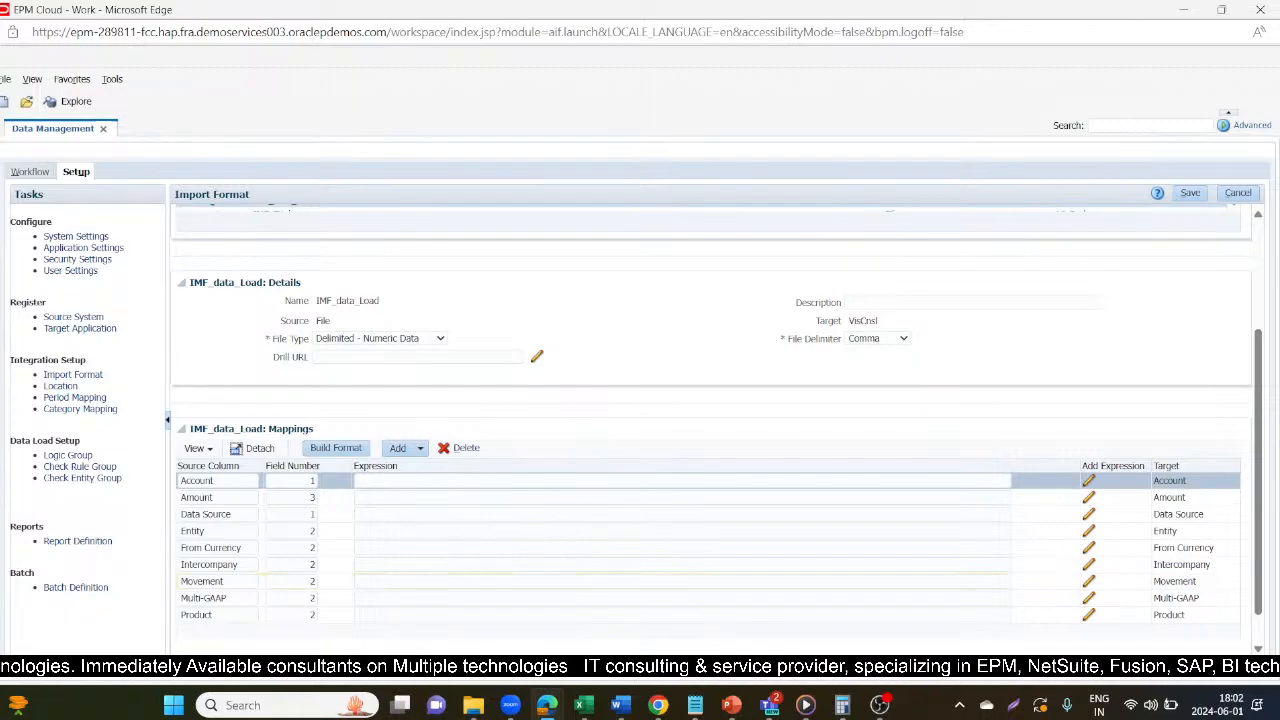
Examine the Account, Entity and Amount columns of the Data_Load_FCCS workbook in Excel and return to the import format mappings.
{"action": "right_click", "coordinate": [584, 705]}
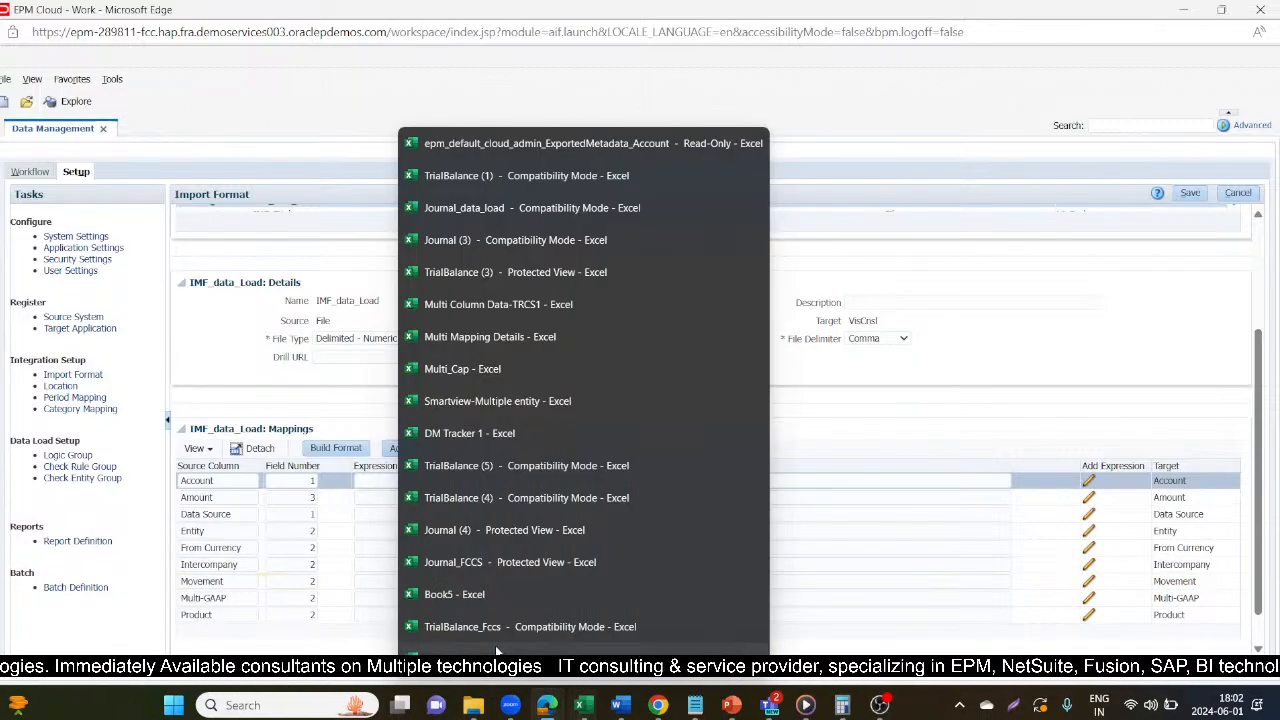
{"action": "mouse_move", "coordinate": [496, 650]}
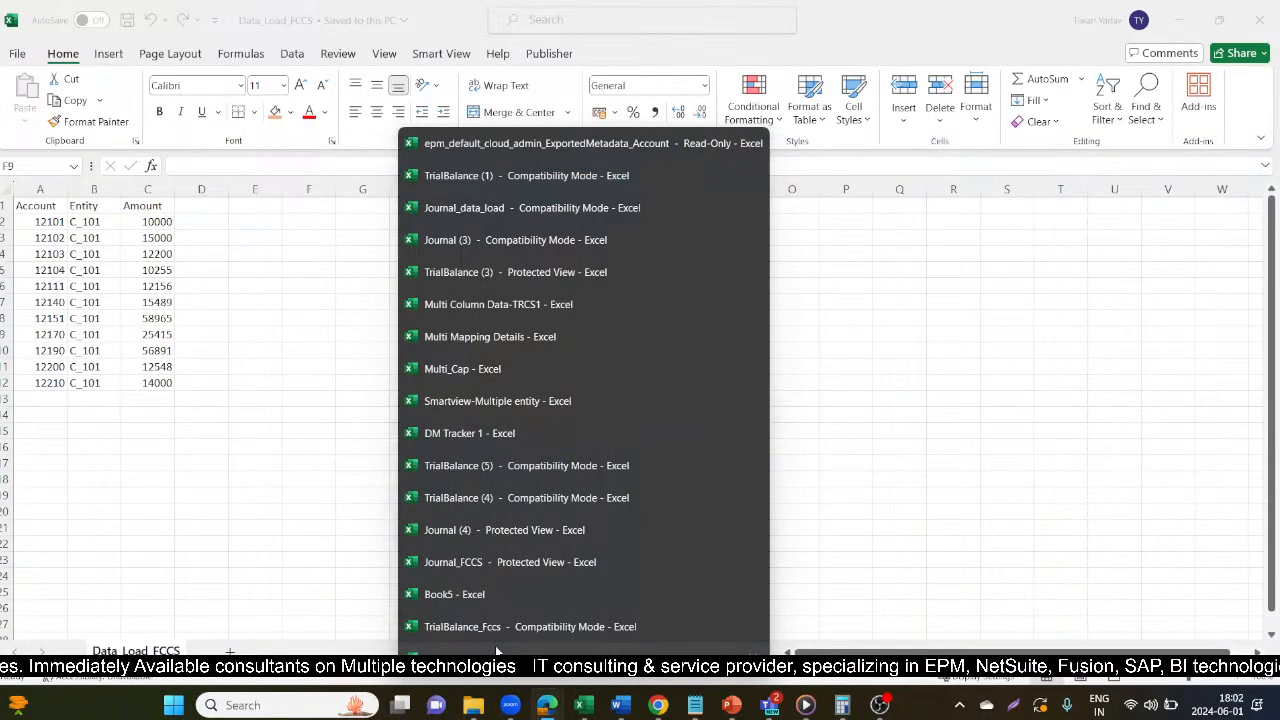
{"action": "left_click", "coordinate": [495, 645]}
{"action": "left_click", "coordinate": [255, 478]}
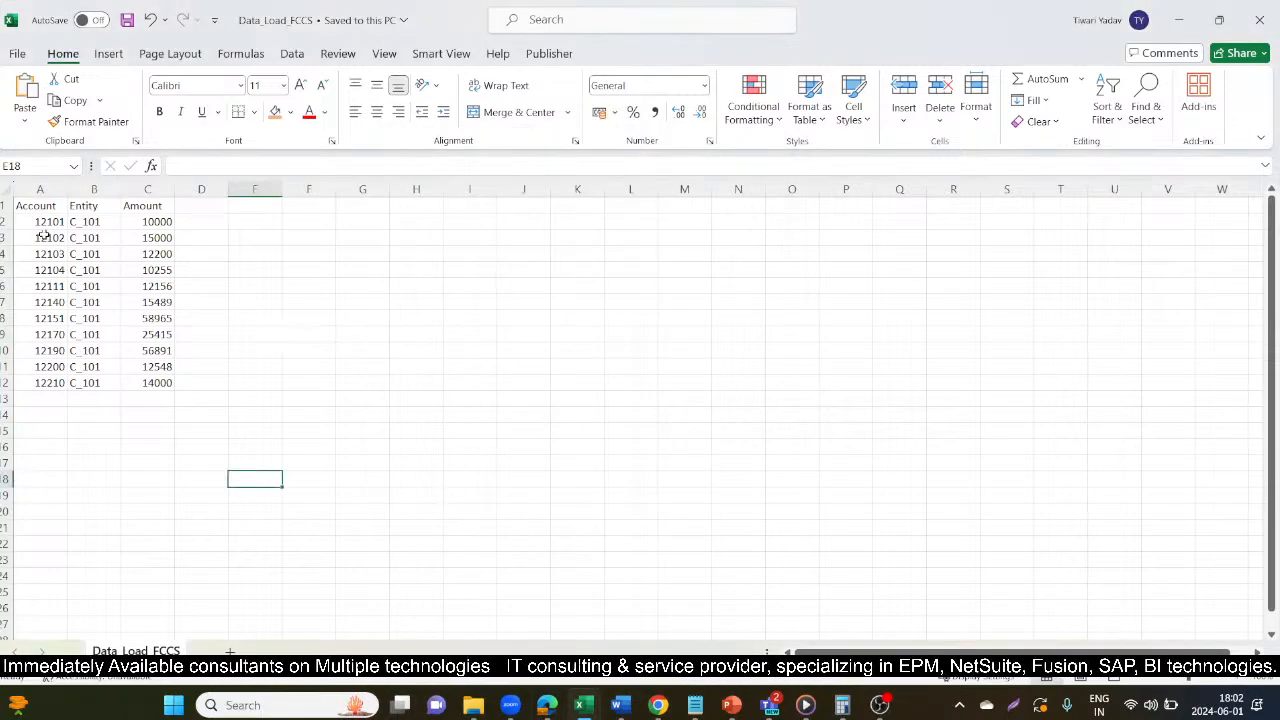
{"action": "left_click", "coordinate": [40, 189]}
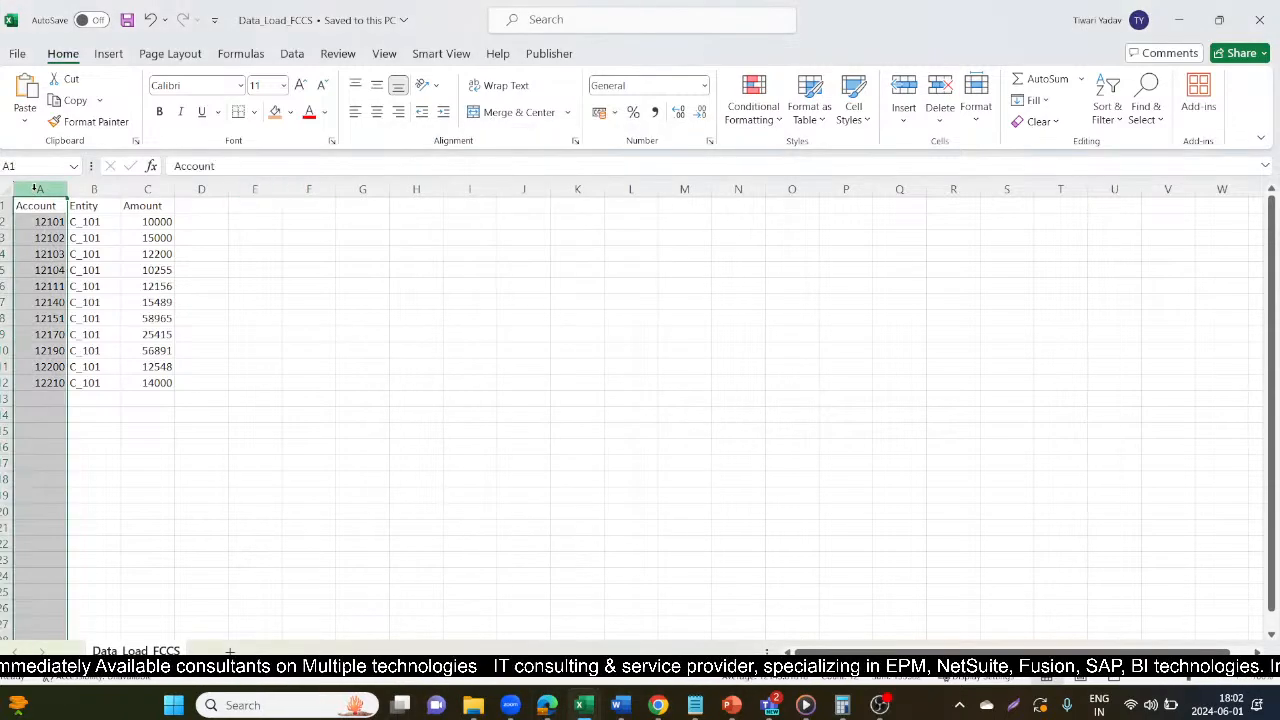
{"action": "left_click", "coordinate": [95, 189]}
{"action": "left_click", "coordinate": [145, 189]}
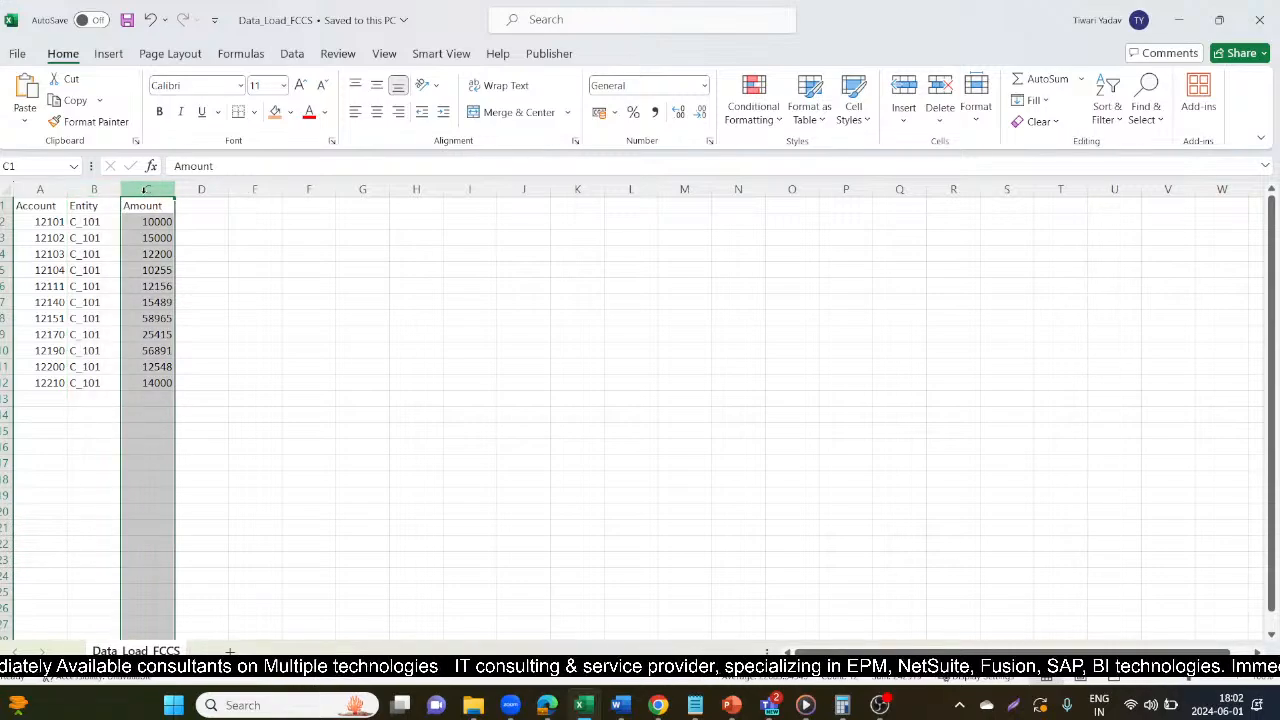
{"action": "left_click", "coordinate": [215, 302]}
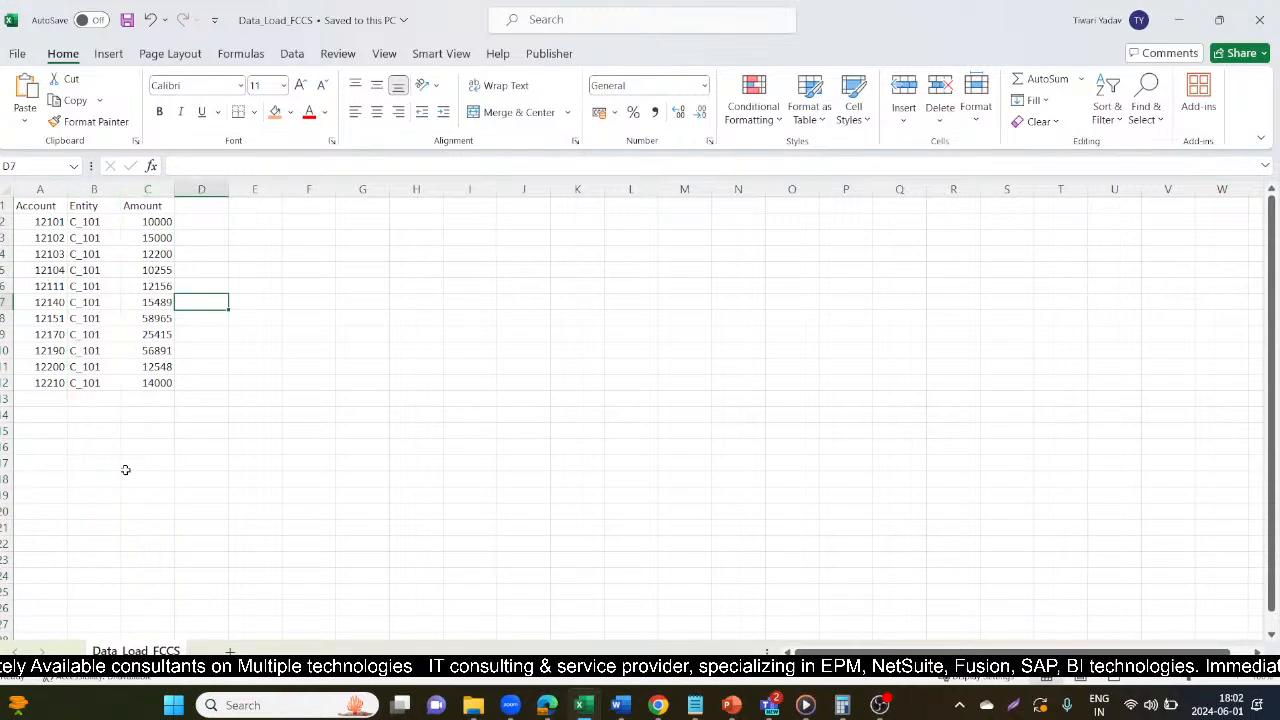
{"action": "key", "text": "alt+Tab"}
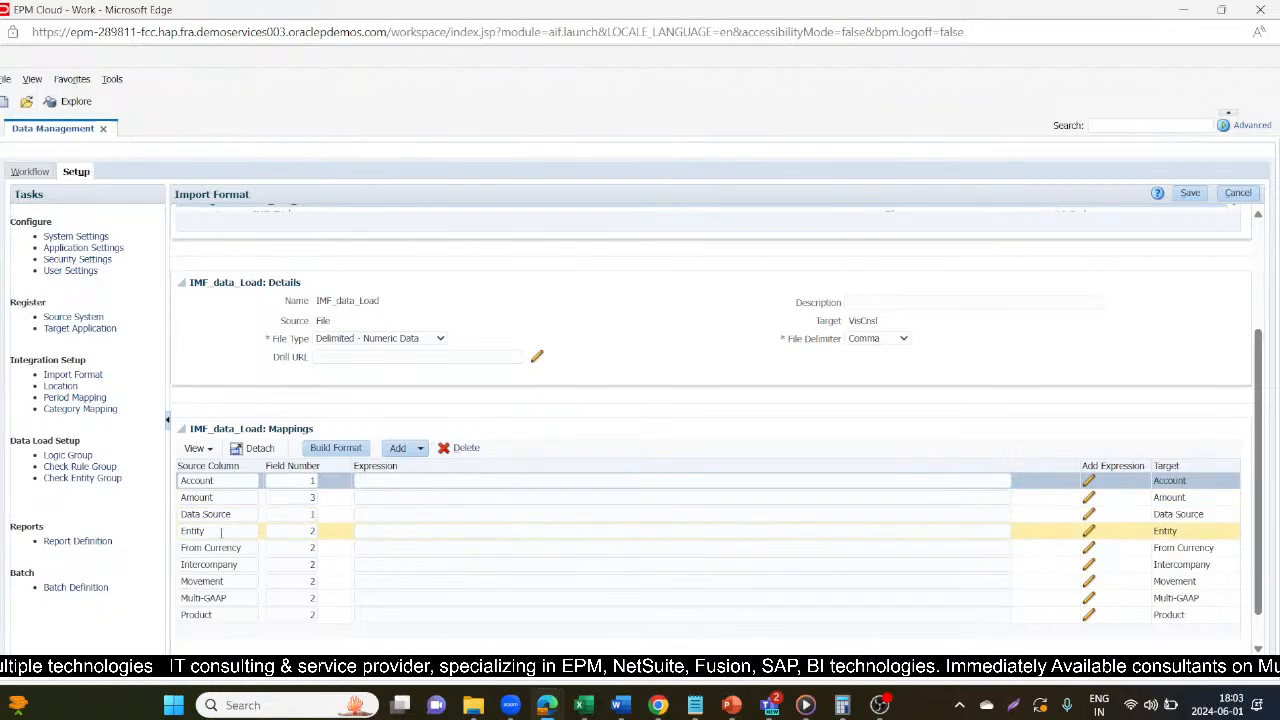
Check the Account, Entity and Amount column order in the Data_Load_FCCS workbook against the field numbers in the IMF_data_Load mappings.
{"action": "key", "text": "alt+Tab"}
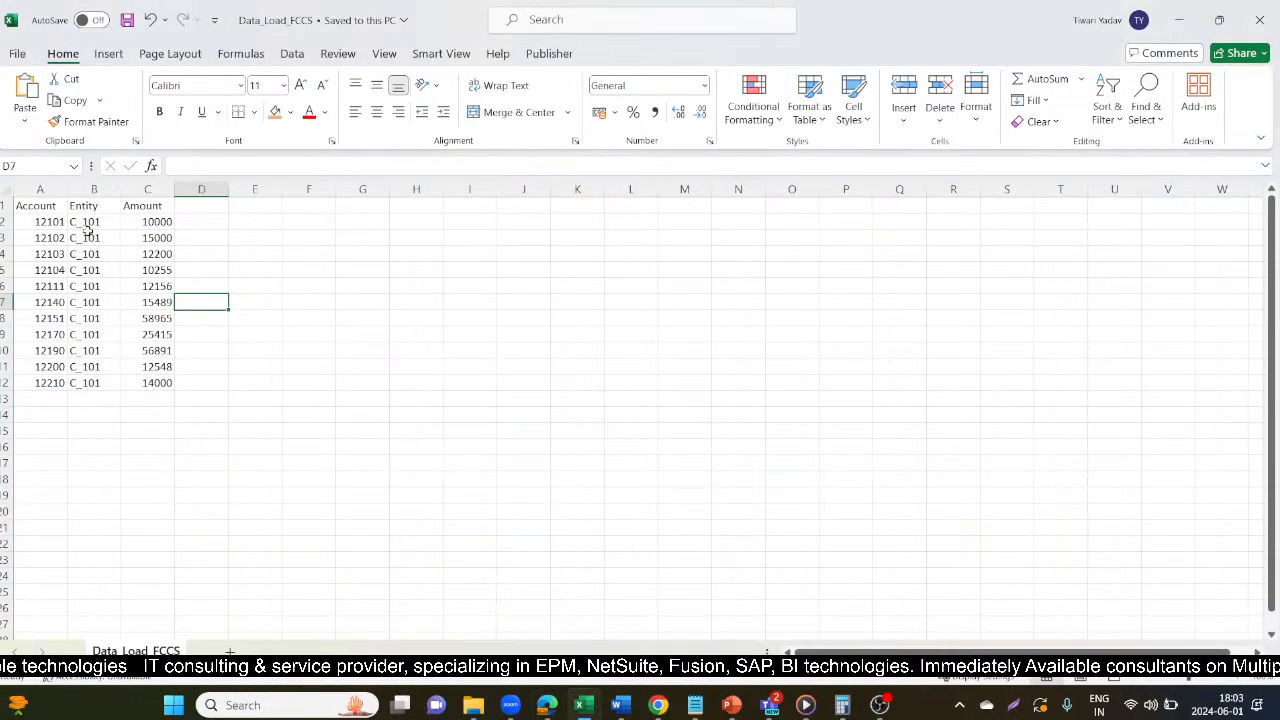
{"action": "left_click", "coordinate": [24, 190]}
{"action": "left_click", "coordinate": [94, 190]}
{"action": "left_click", "coordinate": [147, 190]}
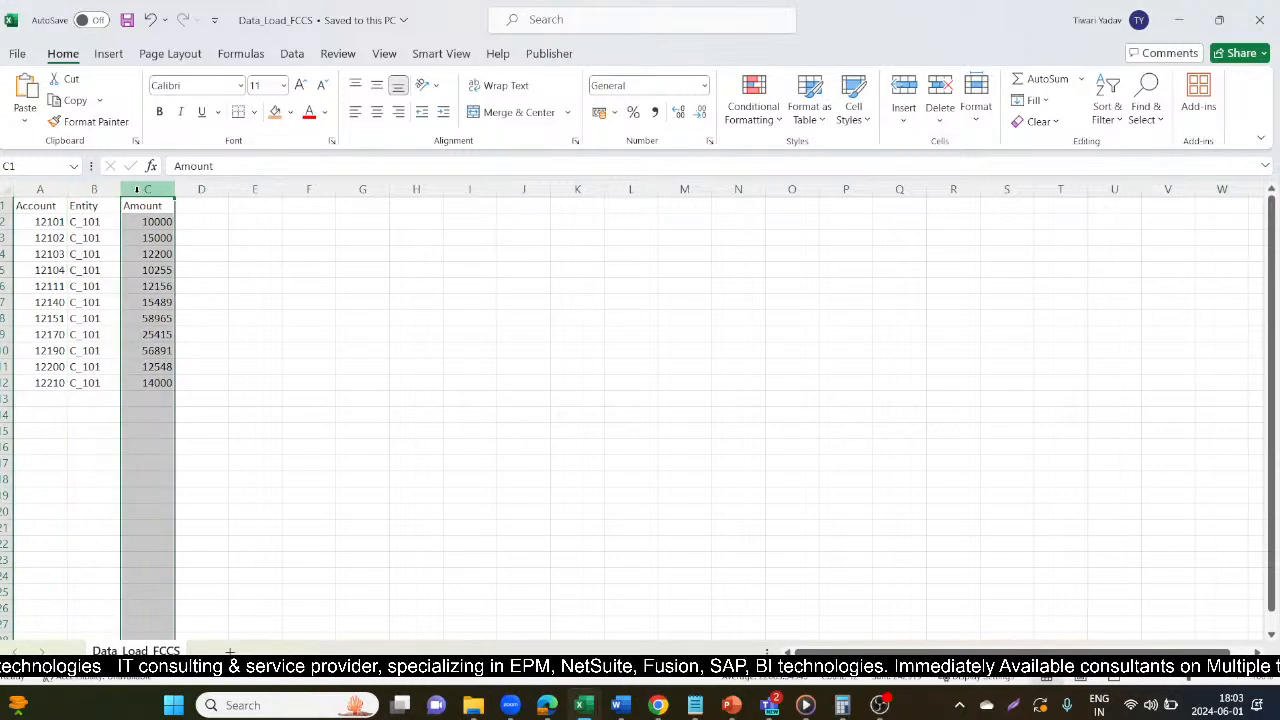
{"action": "key", "text": "alt+Tab"}
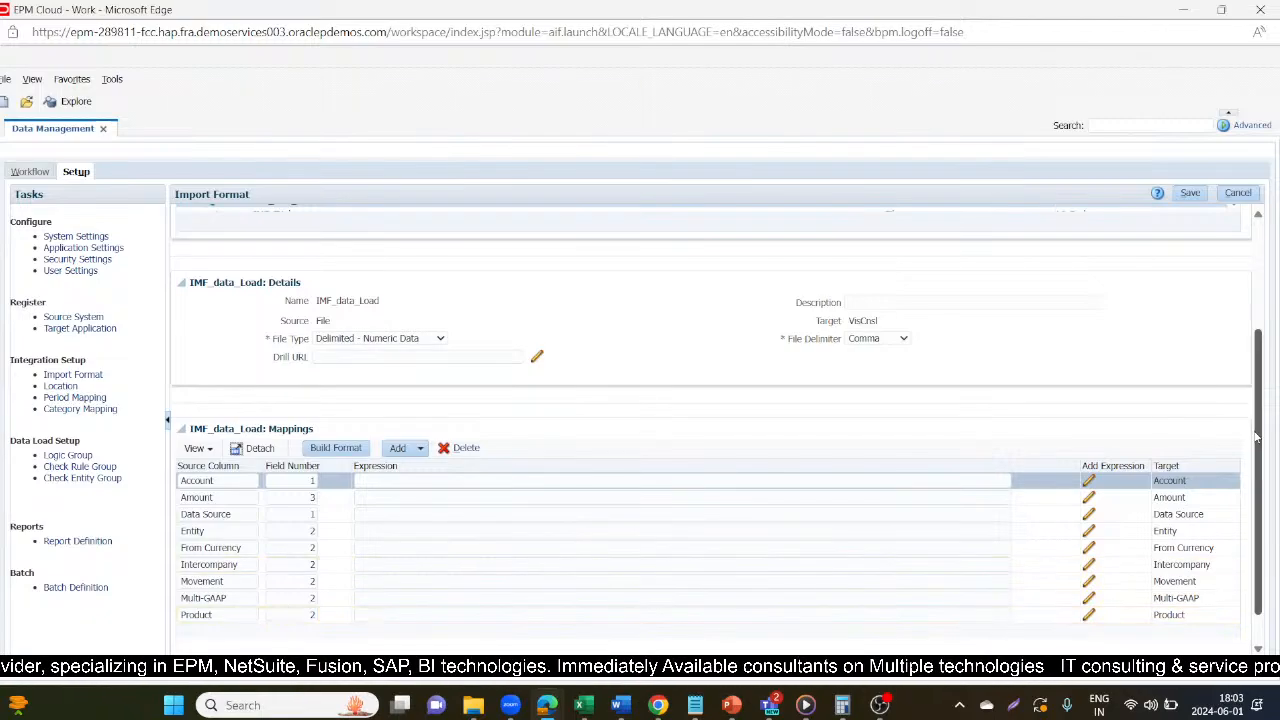
{"action": "scroll", "coordinate": [1256, 437], "scroll_direction": "down", "scroll_amount": 1}
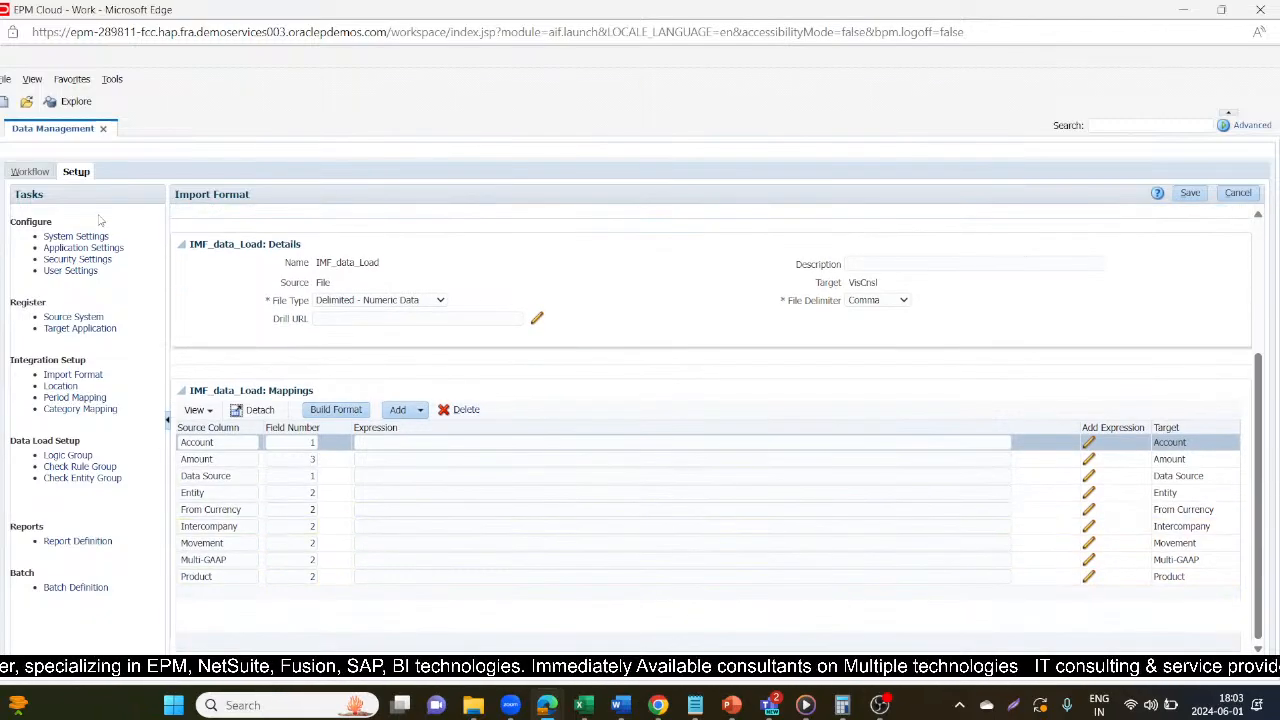
Open the Location setup and review the details of the LOC_Data_Load location.
{"action": "left_click", "coordinate": [58, 385]}
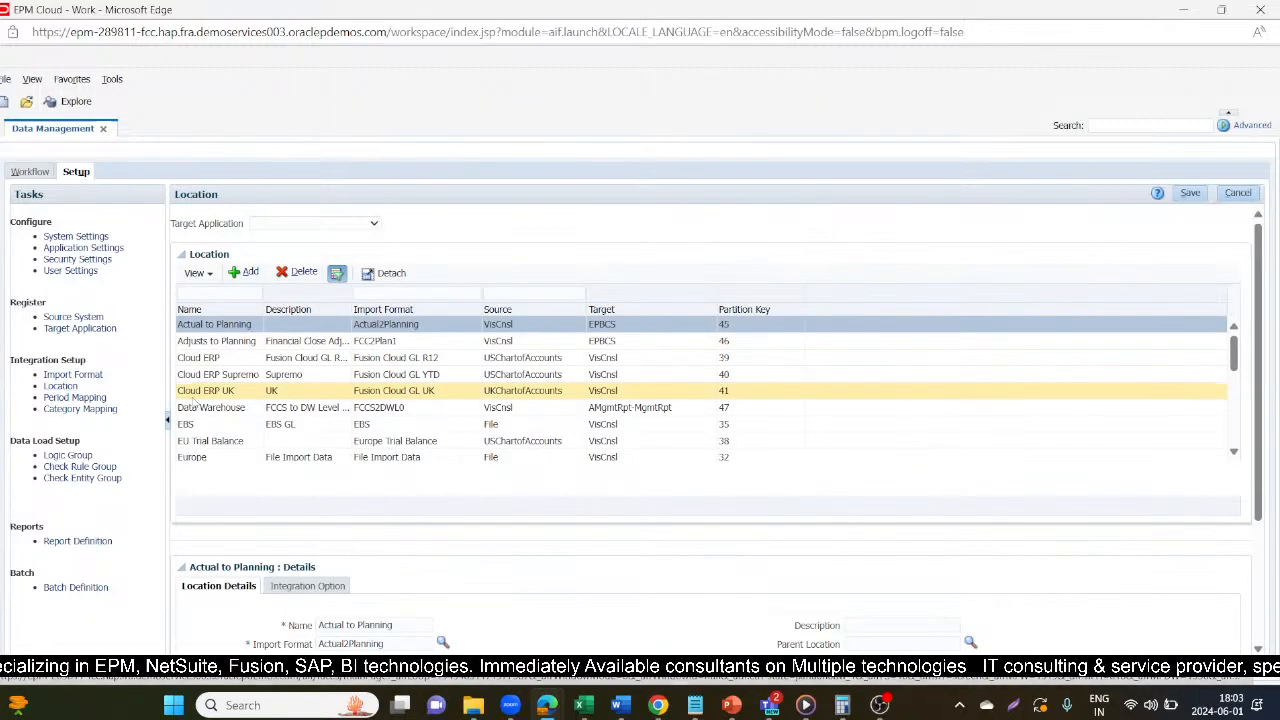
{"action": "scroll", "coordinate": [200, 392], "scroll_direction": "down", "scroll_amount": 2}
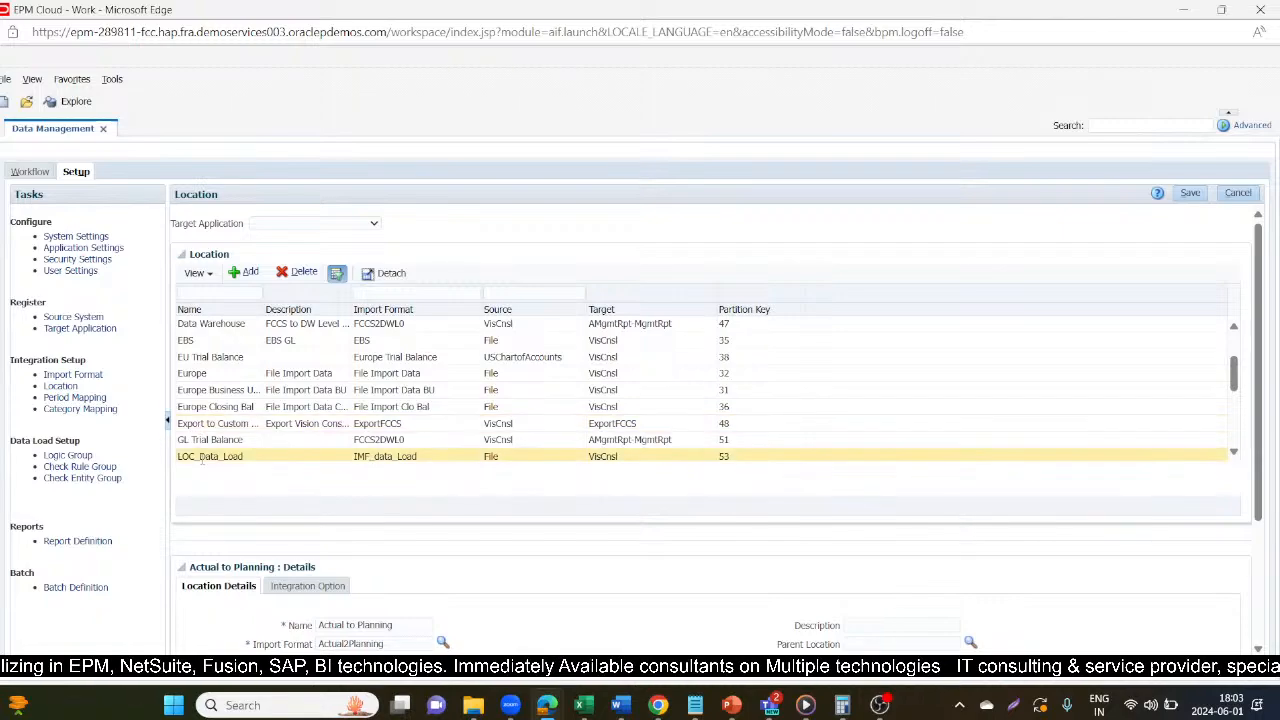
{"action": "left_click", "coordinate": [201, 455]}
{"action": "scroll", "coordinate": [531, 564], "scroll_direction": "down", "scroll_amount": 1}
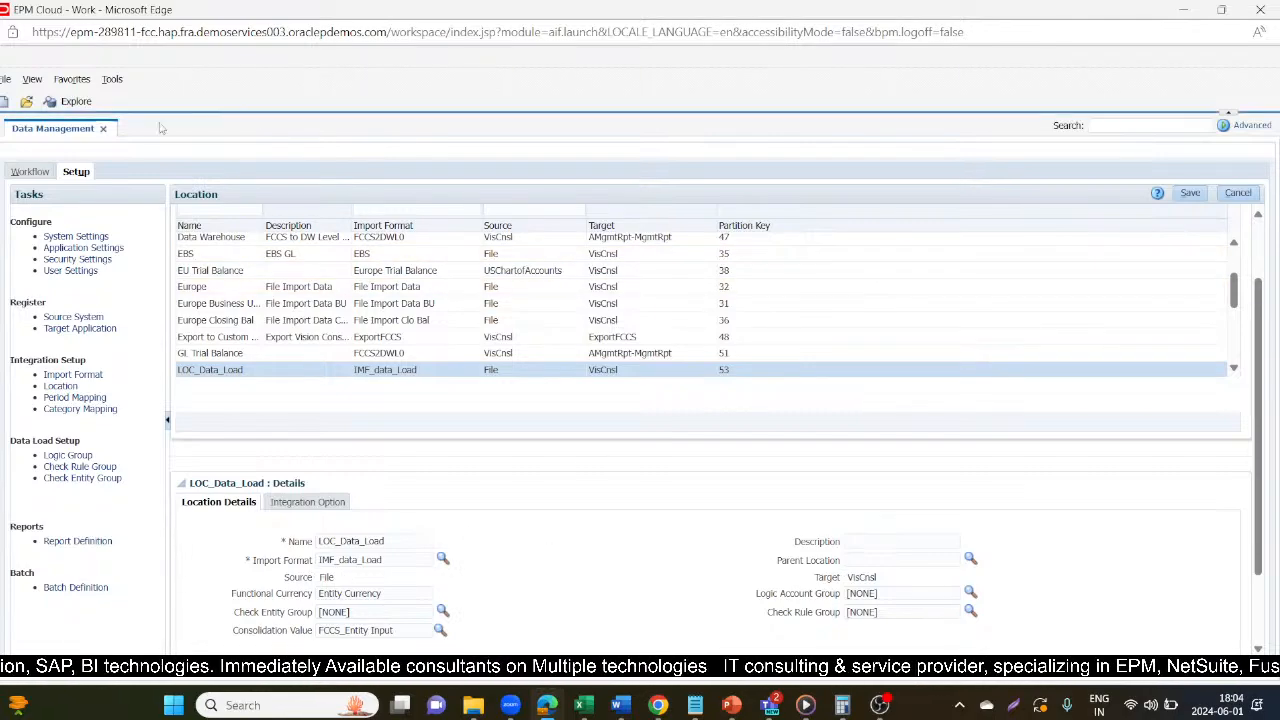
Open Data Load Mapping in the workflow and choose LOC_Data_Load as the point-of-view location.
{"action": "left_click", "coordinate": [33, 173]}
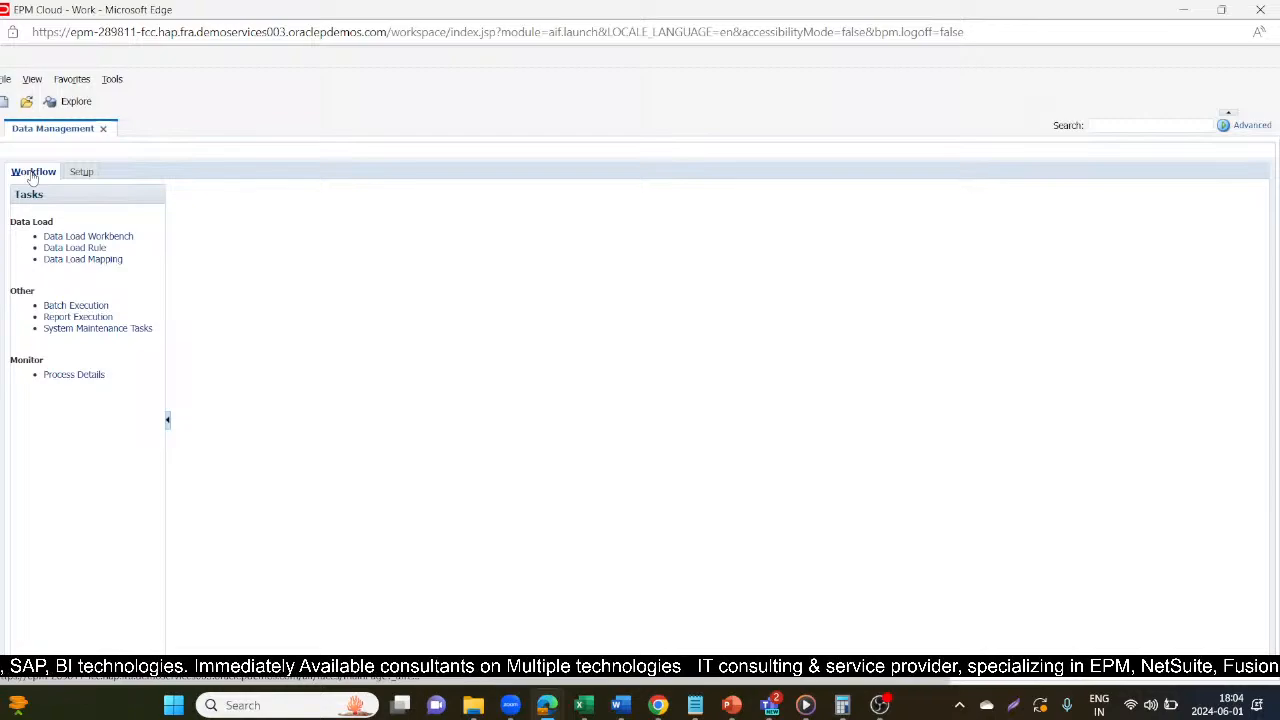
{"action": "left_click", "coordinate": [73, 259]}
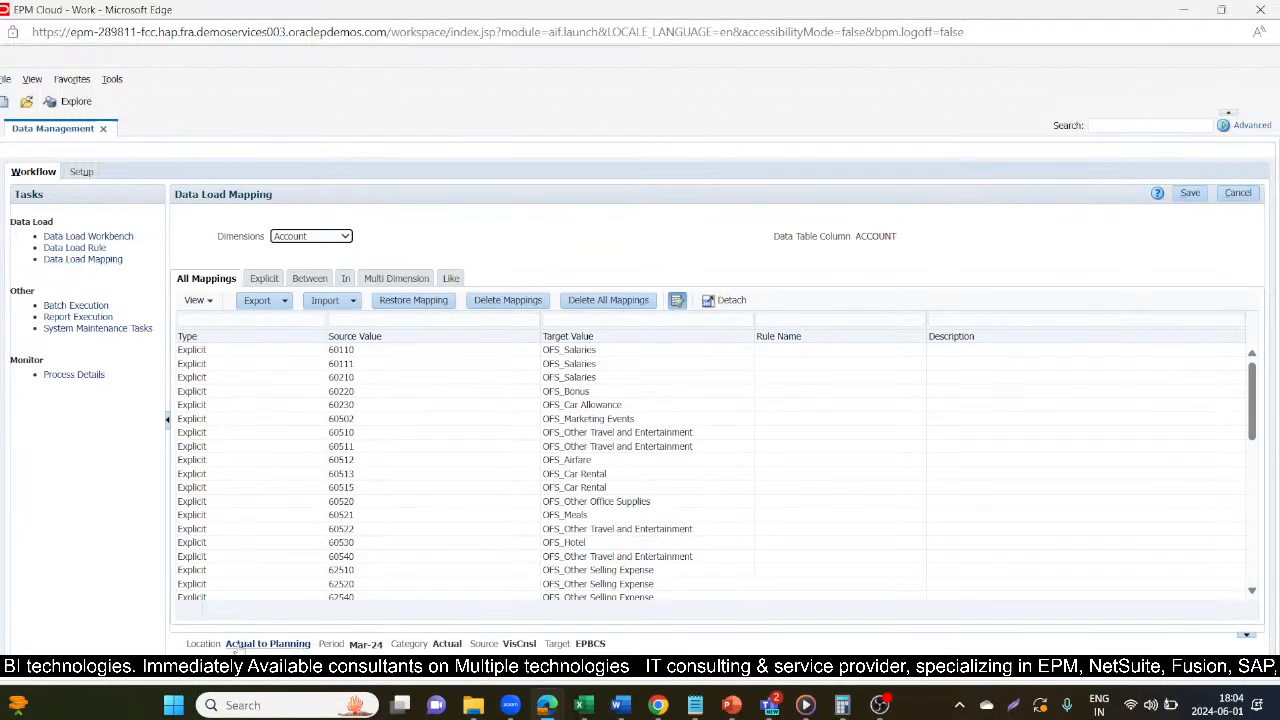
{"action": "left_click", "coordinate": [262, 644]}
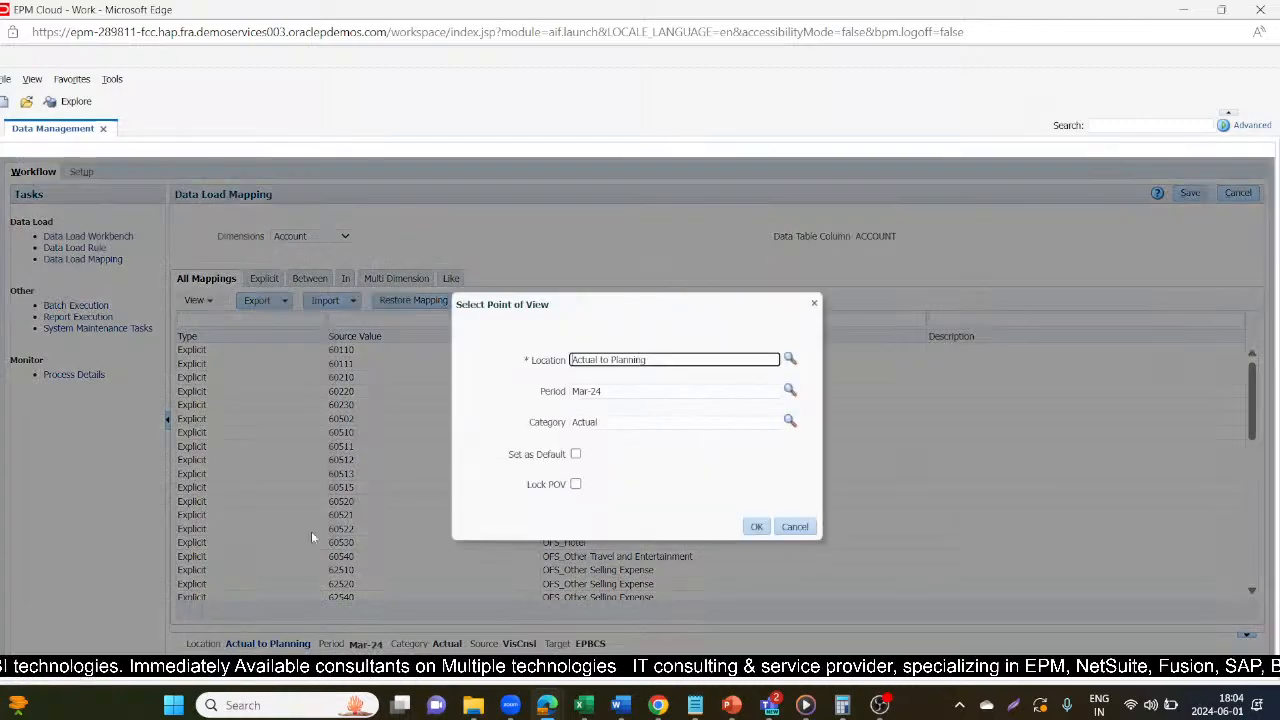
{"action": "left_click", "coordinate": [790, 359]}
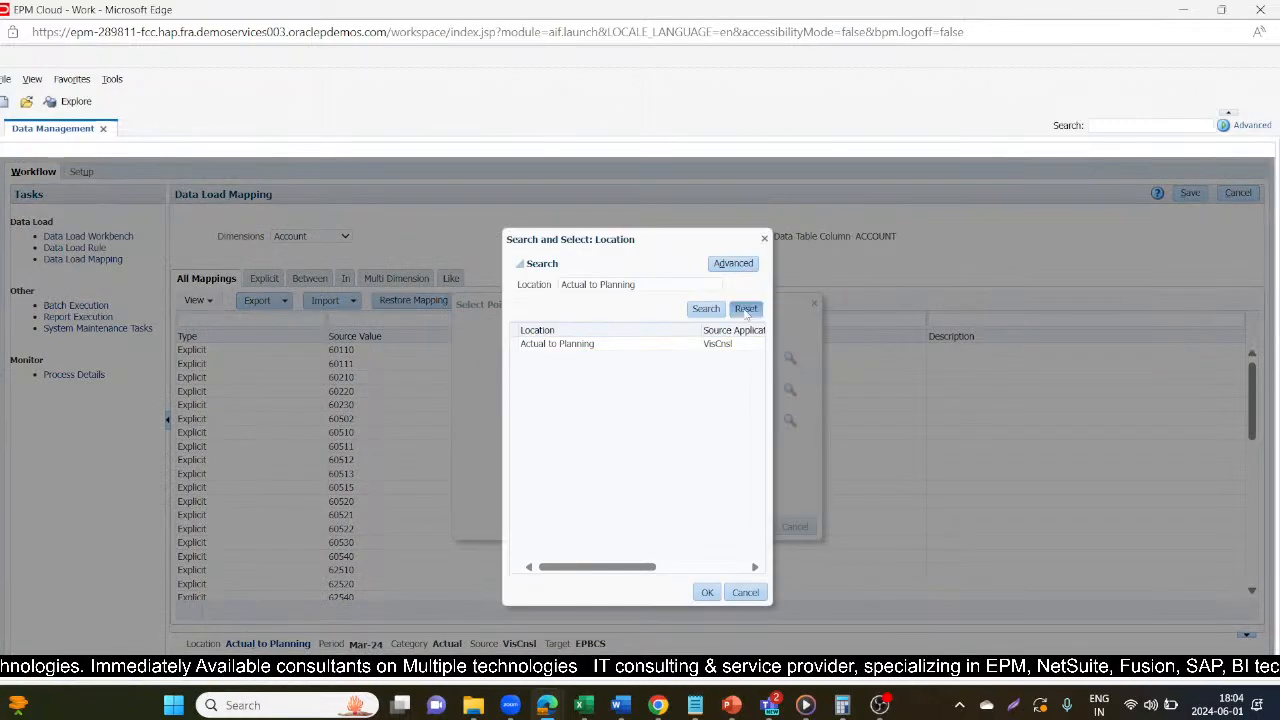
{"action": "left_click", "coordinate": [746, 310]}
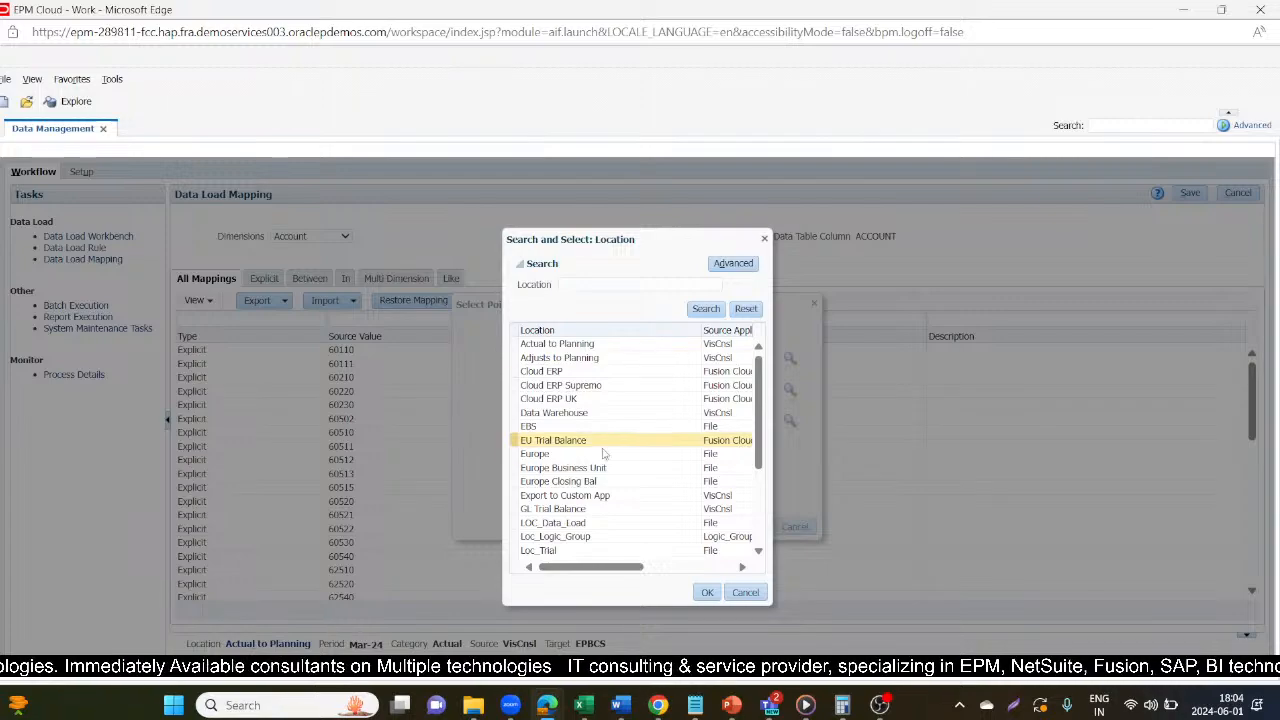
{"action": "left_click", "coordinate": [587, 523]}
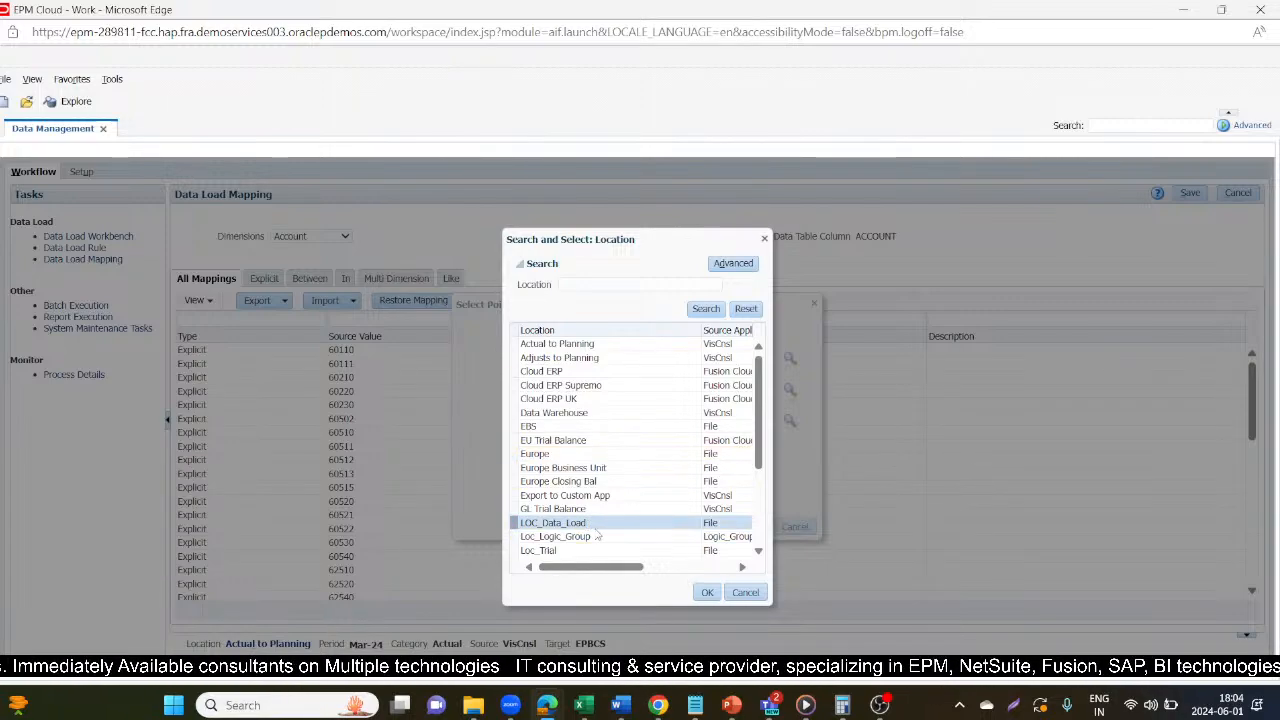
{"action": "left_click", "coordinate": [710, 594]}
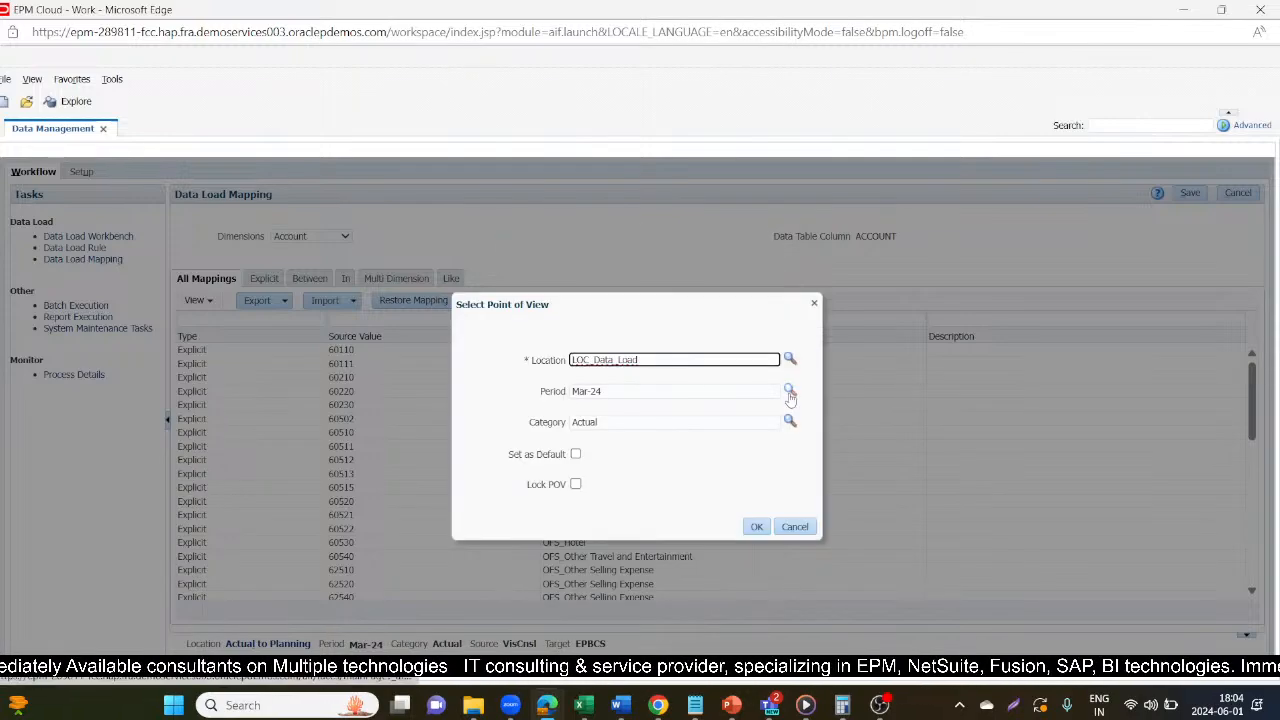
Set the point-of-view period to Jan-21 and apply the point of view.
{"action": "left_click", "coordinate": [789, 391]}
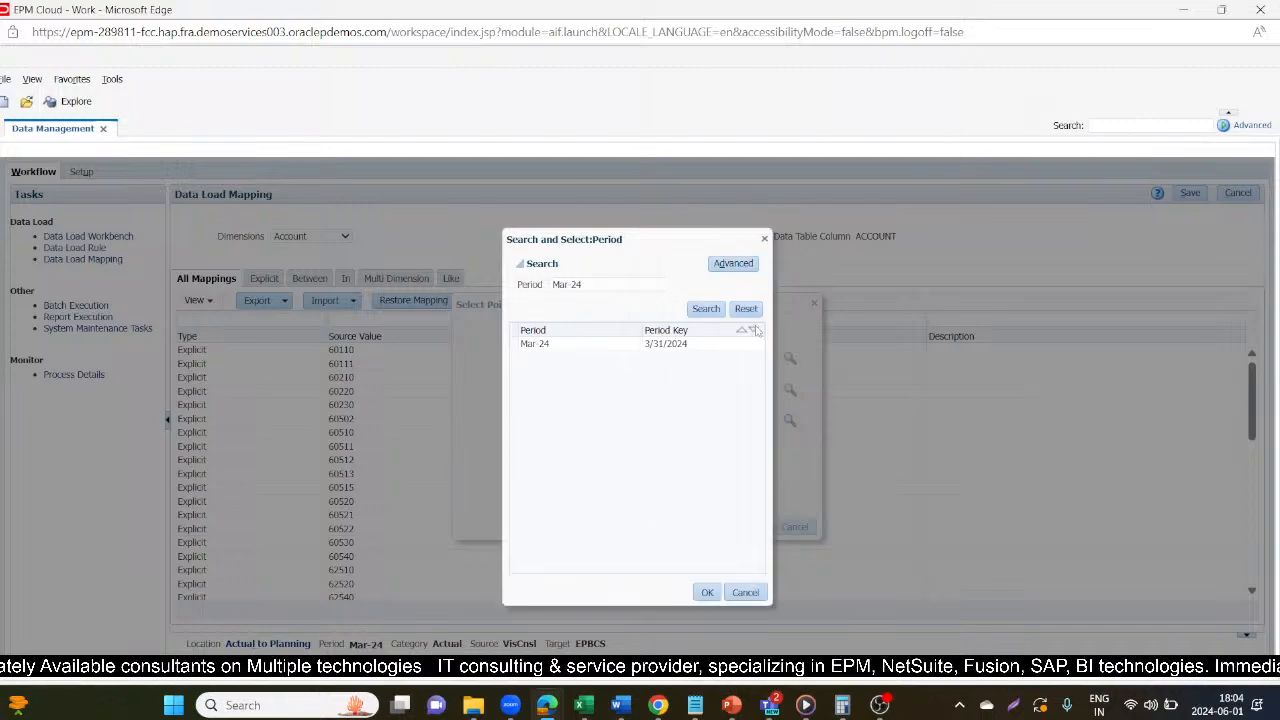
{"action": "left_click", "coordinate": [752, 309]}
{"action": "left_click", "coordinate": [706, 309]}
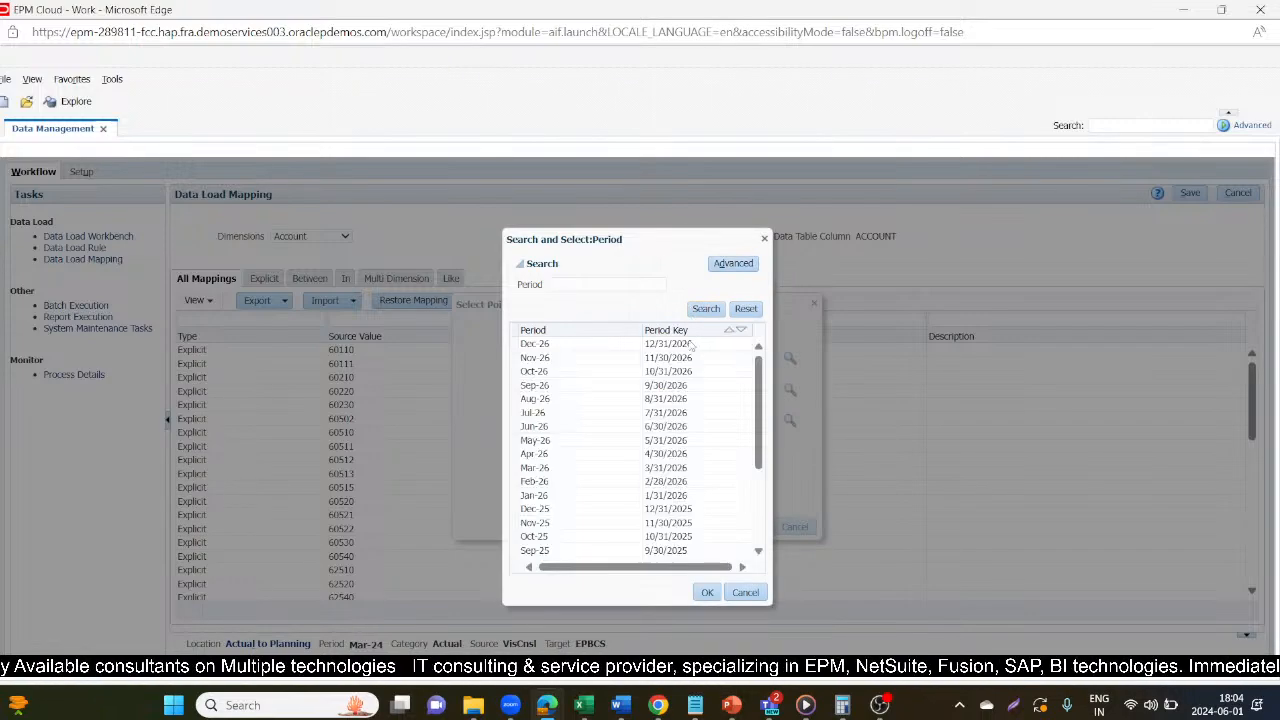
{"action": "scroll", "coordinate": [634, 515], "scroll_direction": "down", "scroll_amount": 3}
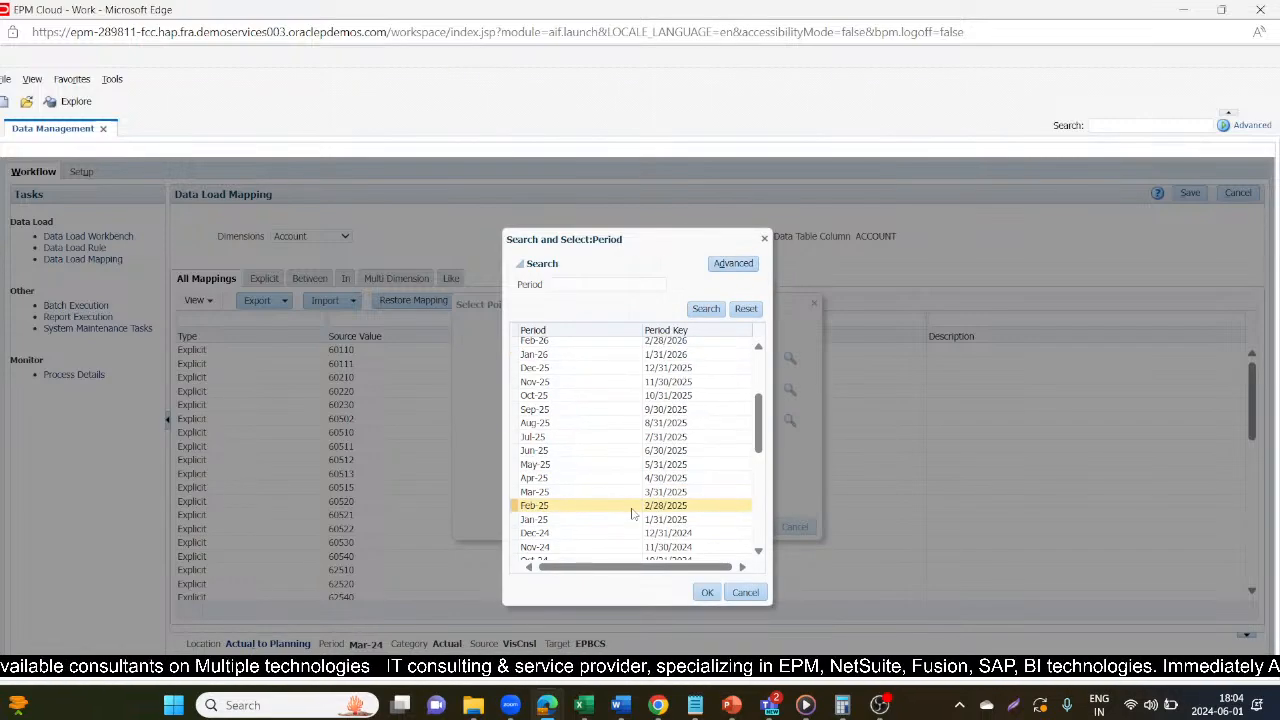
{"action": "scroll", "coordinate": [631, 512], "scroll_direction": "down", "scroll_amount": 3}
{"action": "scroll", "coordinate": [631, 510], "scroll_direction": "down", "scroll_amount": 3}
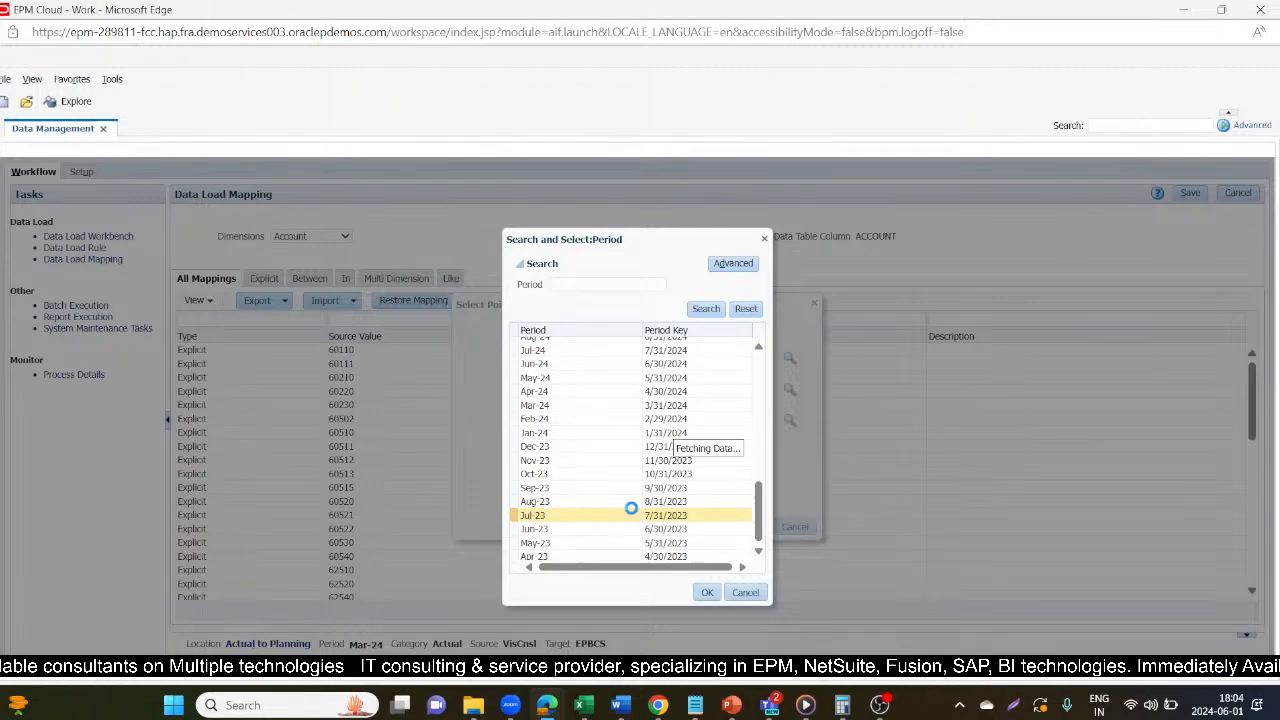
{"action": "scroll", "coordinate": [631, 510], "scroll_direction": "down", "scroll_amount": 5}
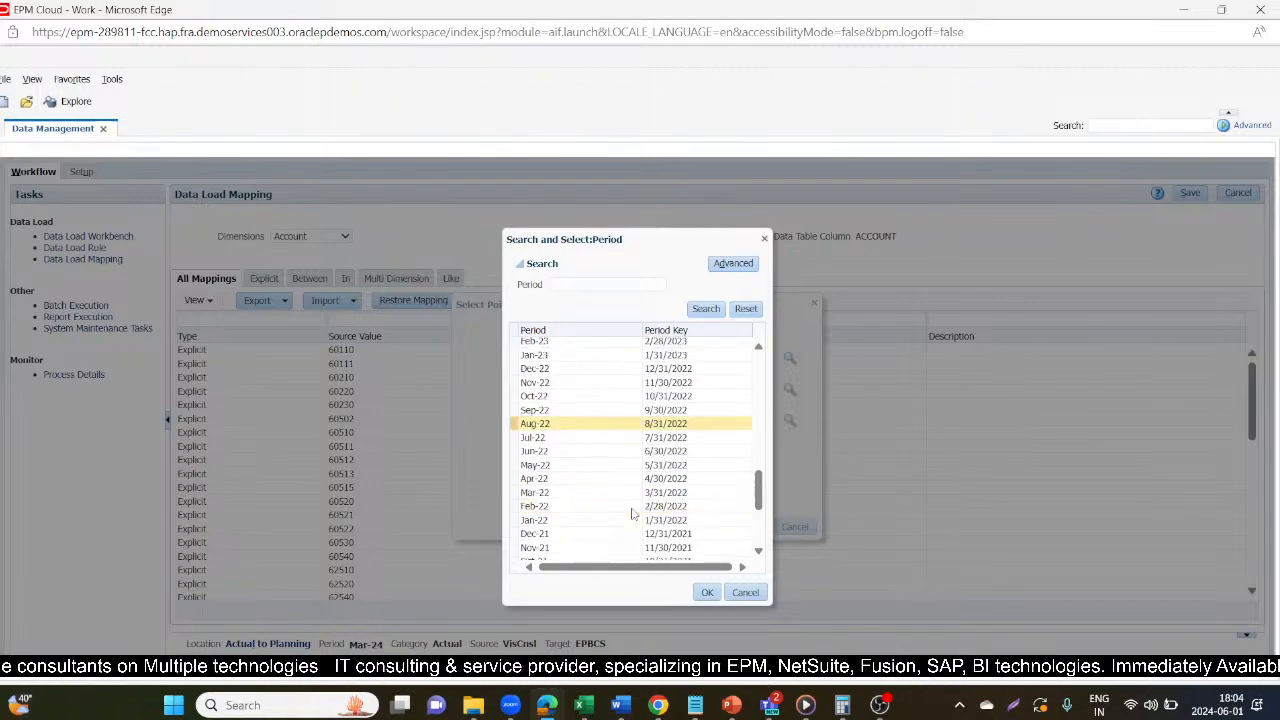
{"action": "scroll", "coordinate": [631, 512], "scroll_direction": "down", "scroll_amount": 3}
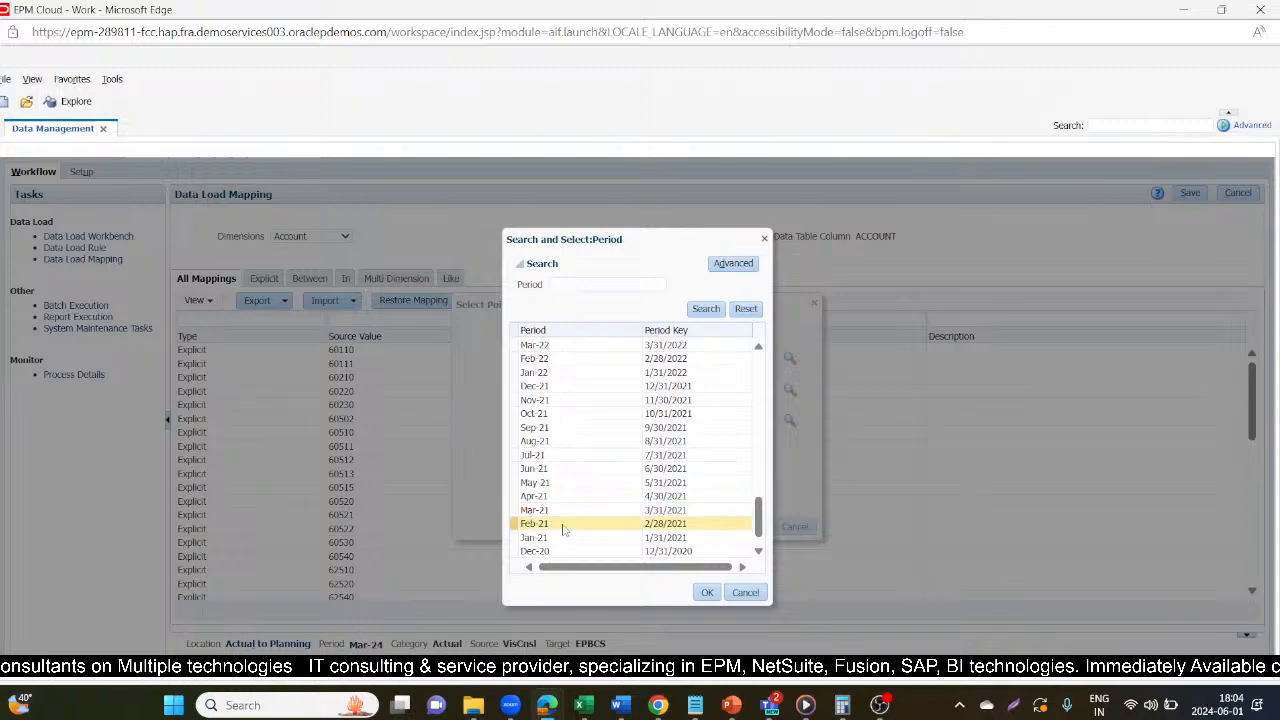
{"action": "left_click", "coordinate": [563, 537]}
{"action": "left_click", "coordinate": [707, 593]}
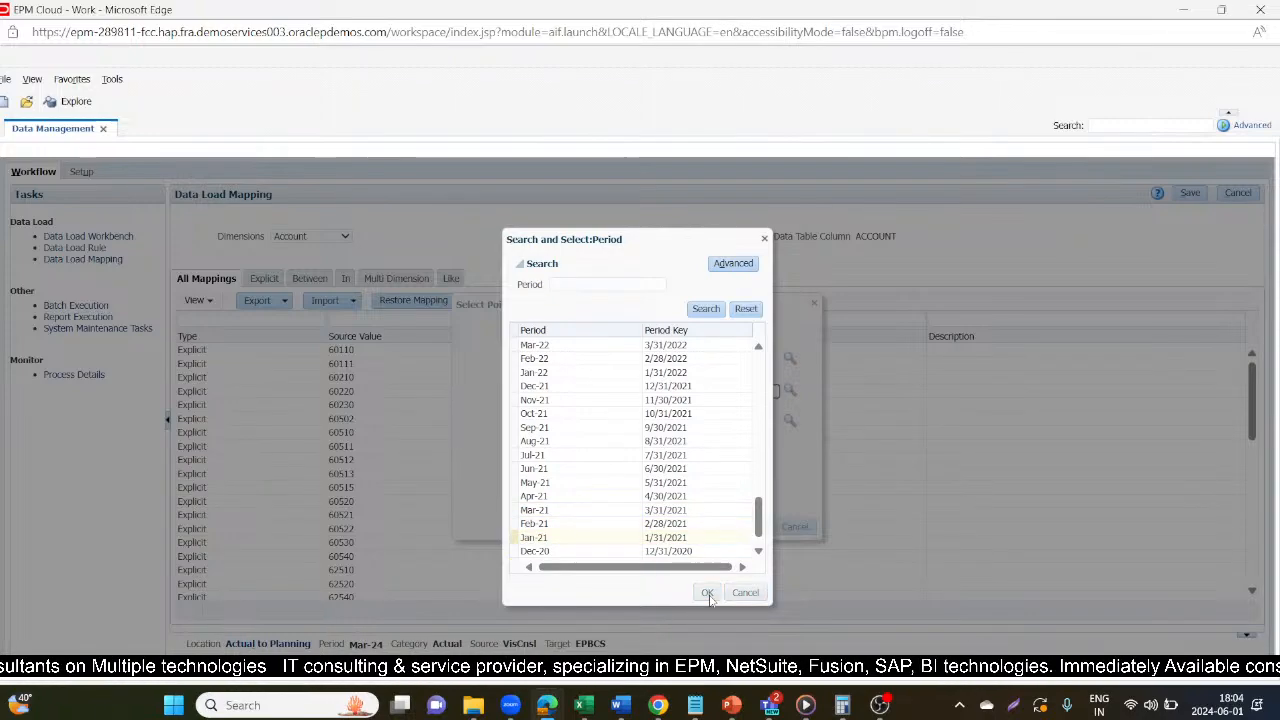
{"action": "left_click", "coordinate": [752, 526]}
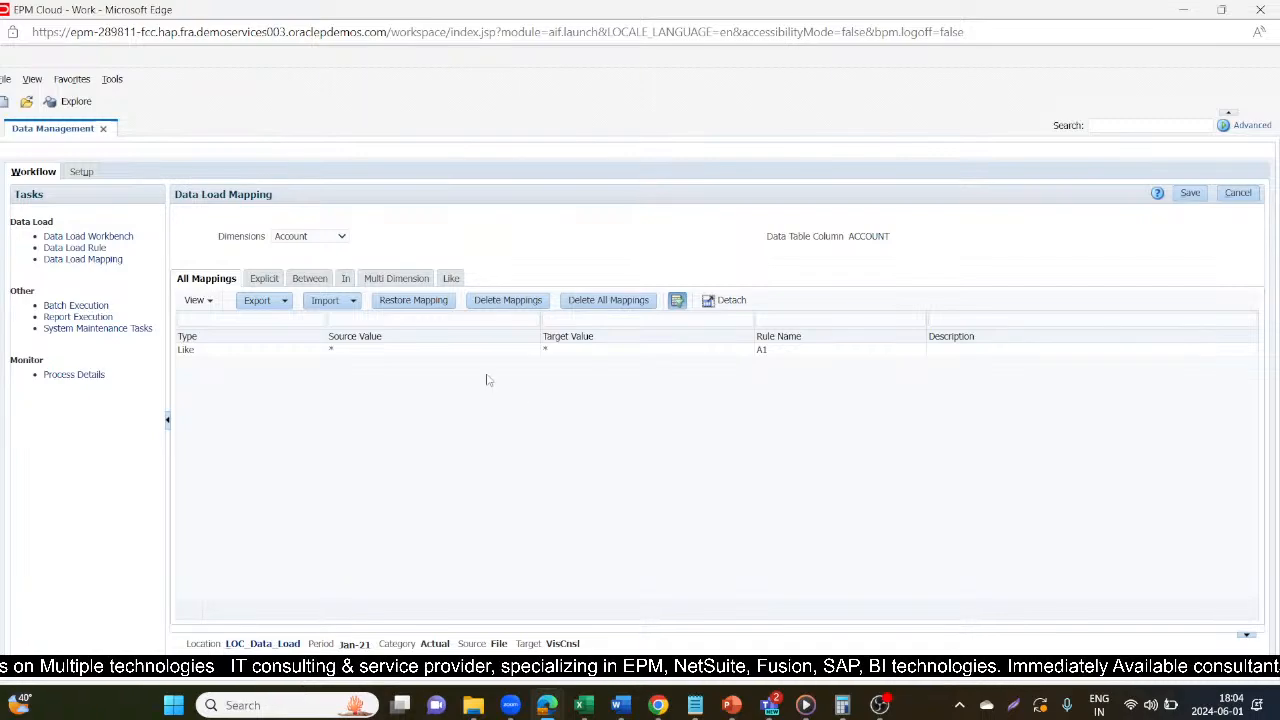
Review the Like mappings of the Account, Data Source and Entity dimensions.
{"action": "left_click", "coordinate": [451, 279]}
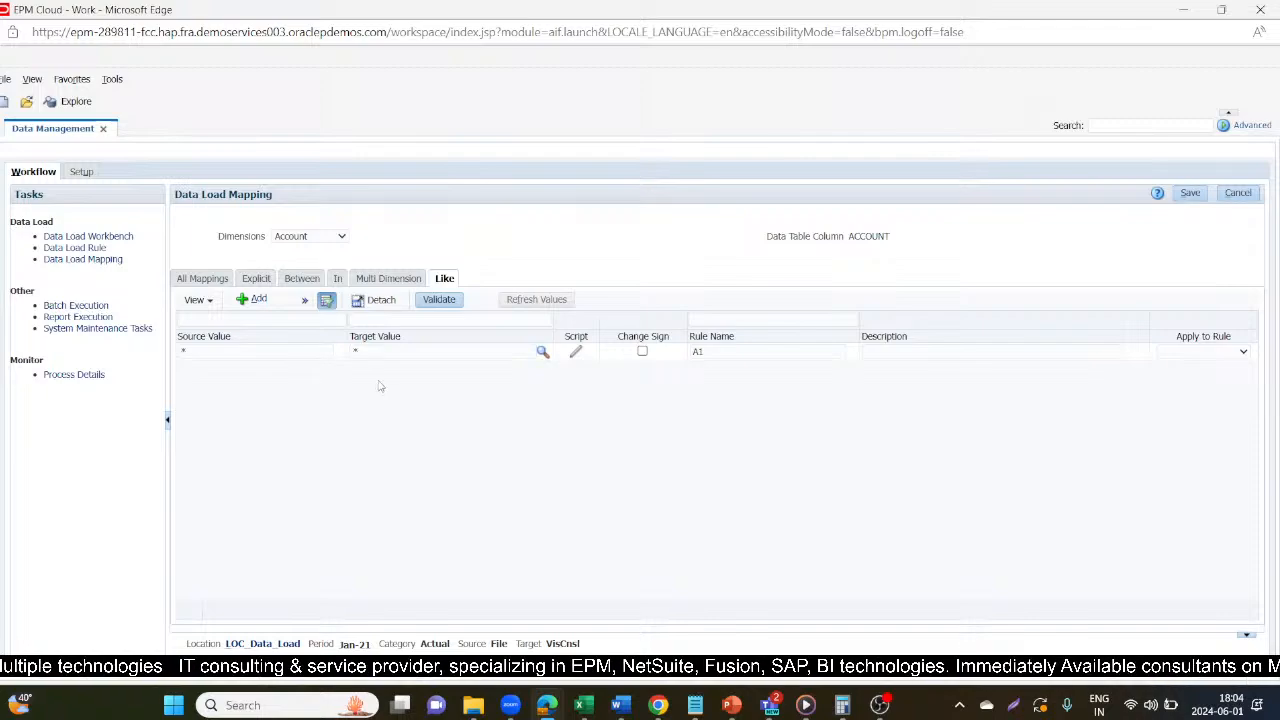
{"action": "left_click", "coordinate": [303, 236]}
{"action": "left_click", "coordinate": [288, 288]}
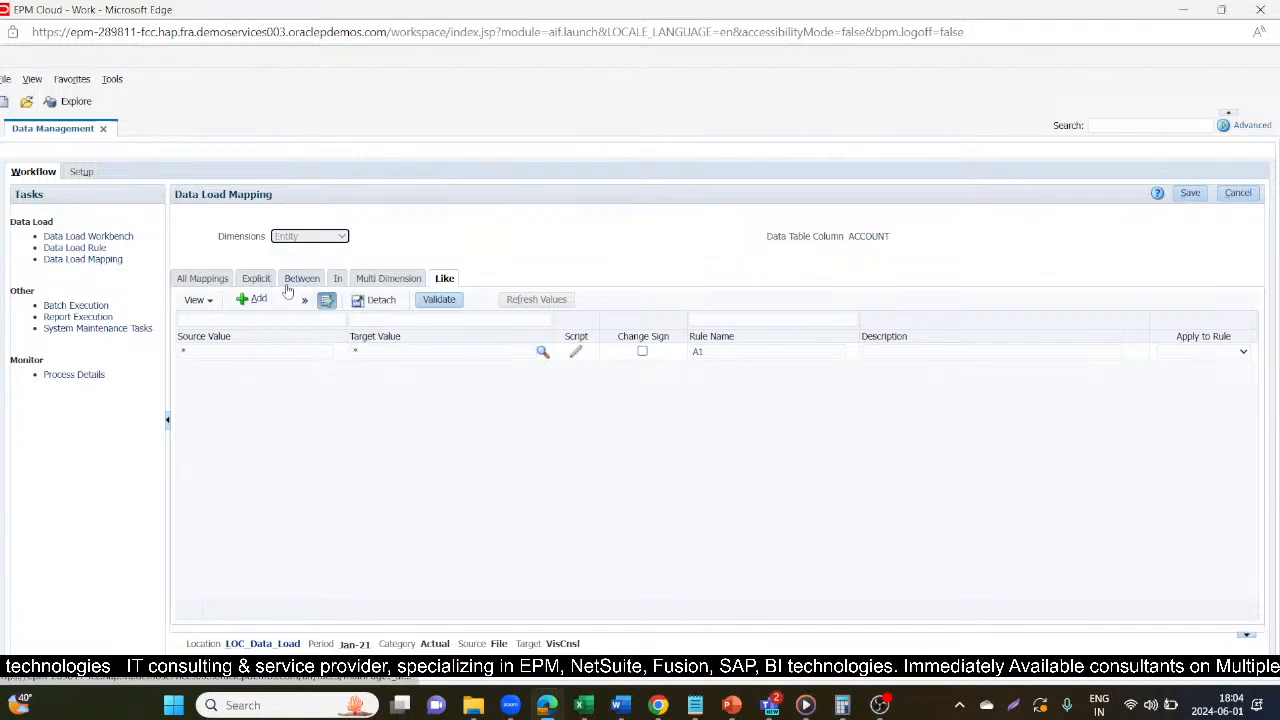
{"action": "left_click", "coordinate": [312, 236]}
{"action": "left_click", "coordinate": [300, 286]}
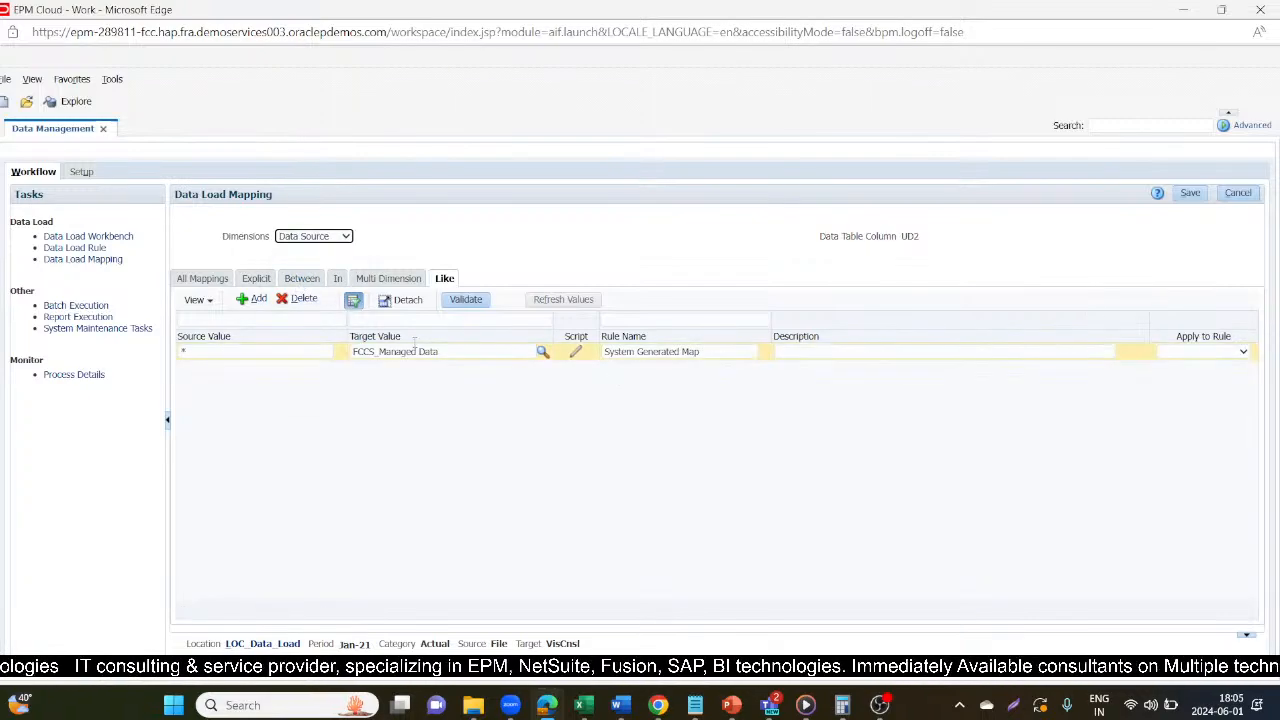
{"action": "left_click", "coordinate": [345, 236]}
{"action": "left_click", "coordinate": [303, 299]}
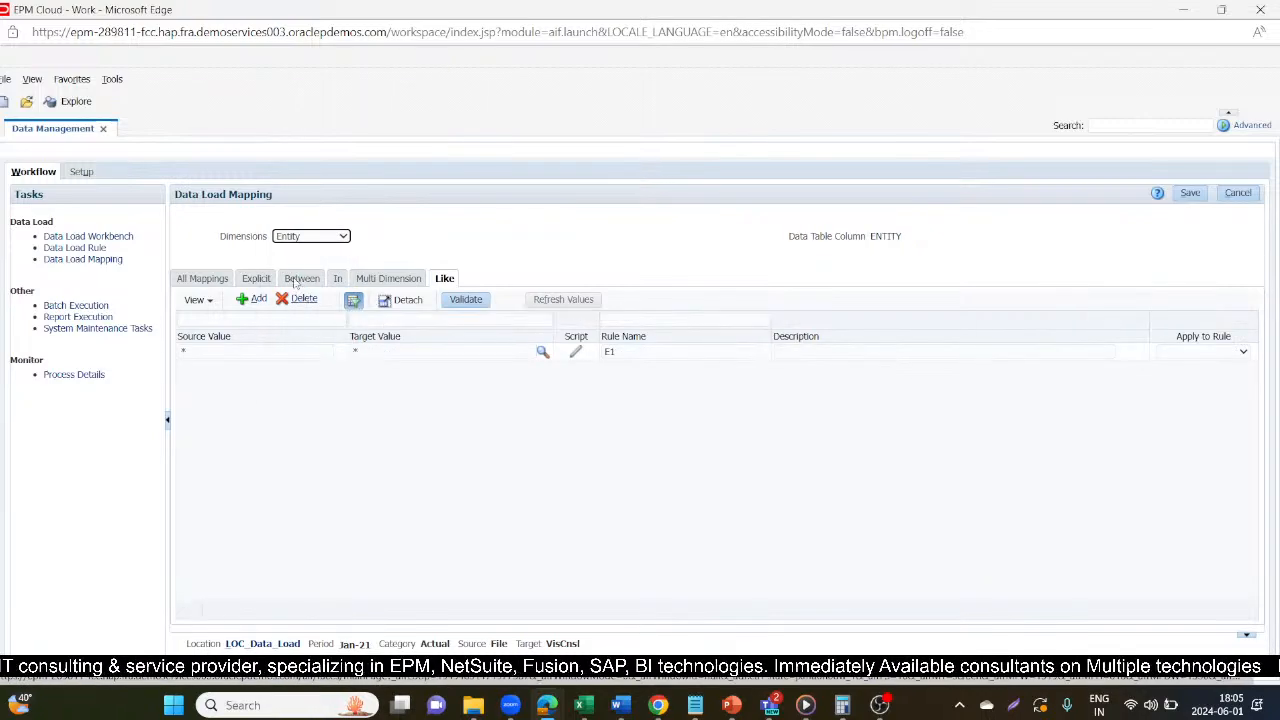
Review the Like mappings of the From Currency, Intercompany and Movement dimensions.
{"action": "left_click", "coordinate": [305, 237]}
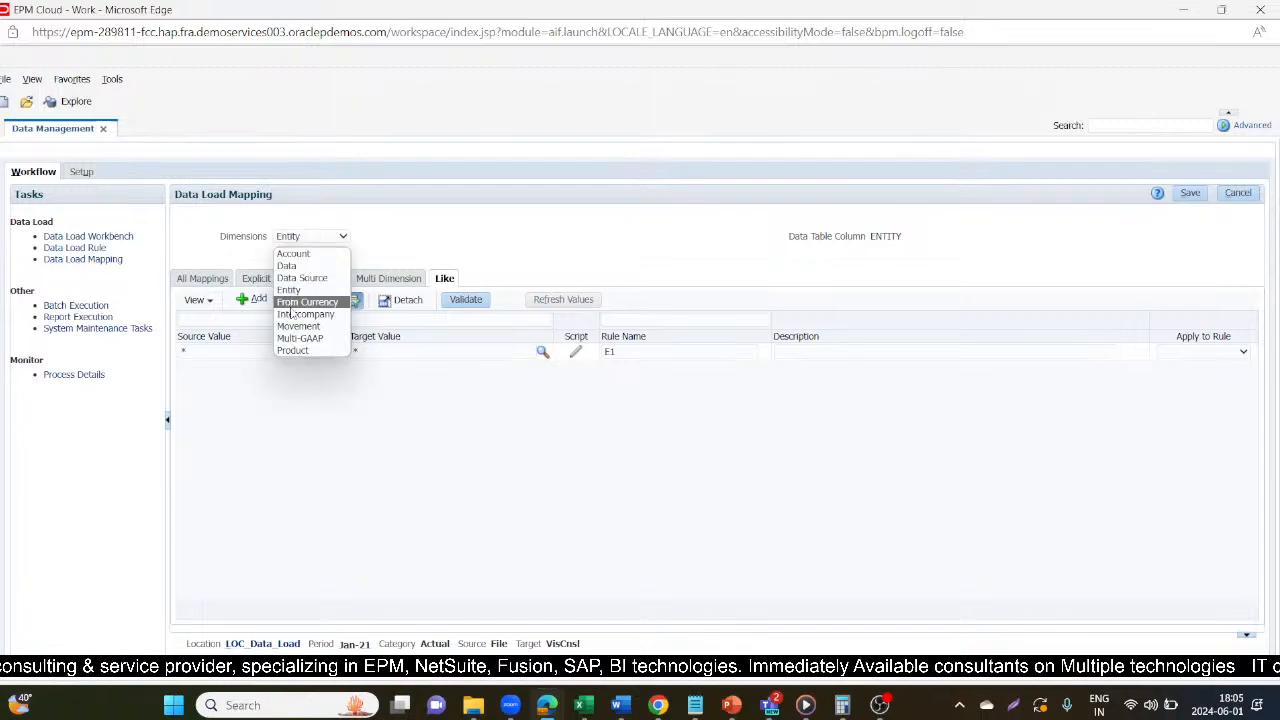
{"action": "left_click", "coordinate": [298, 302]}
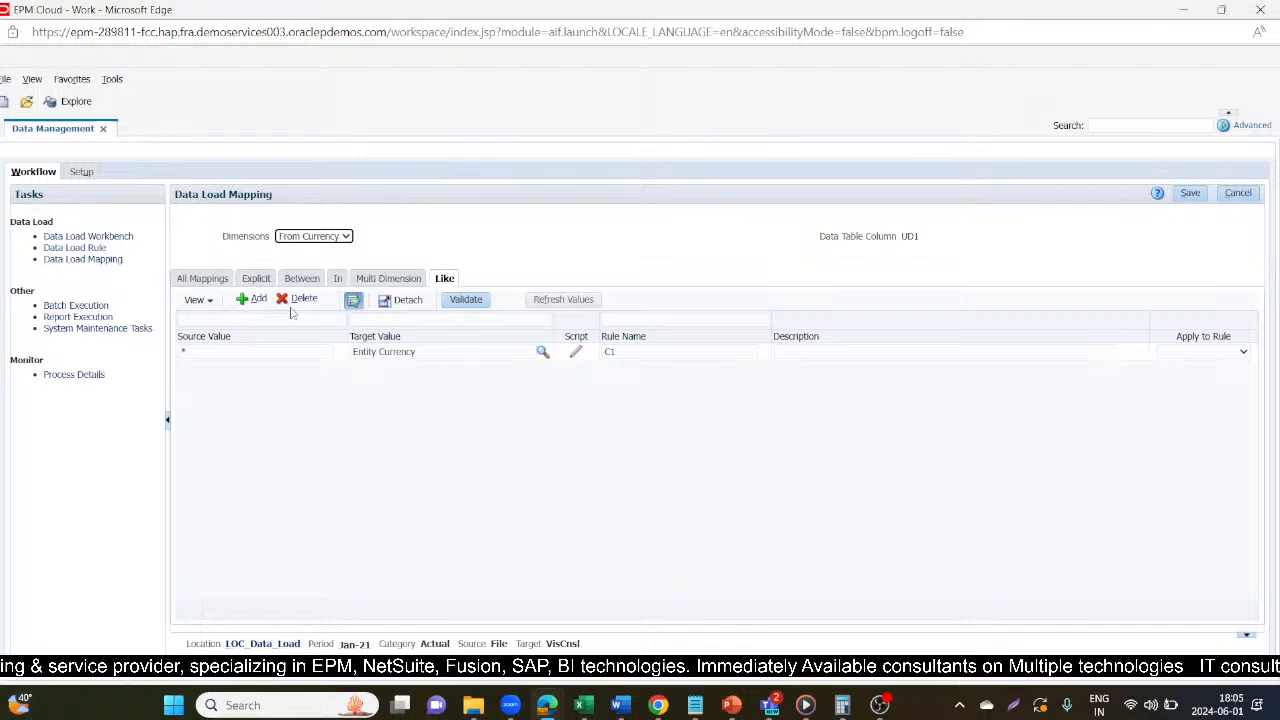
{"action": "left_click", "coordinate": [308, 238]}
{"action": "left_click", "coordinate": [298, 315]}
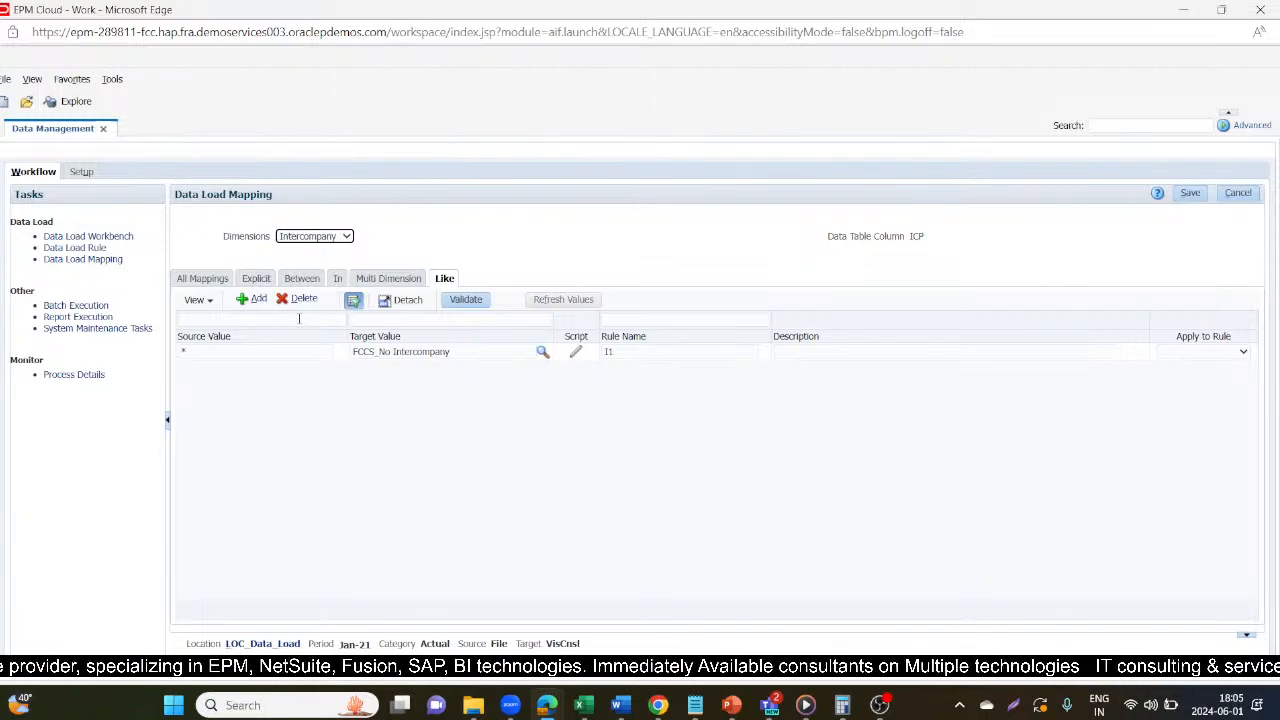
{"action": "left_click", "coordinate": [323, 239]}
{"action": "left_click", "coordinate": [306, 327]}
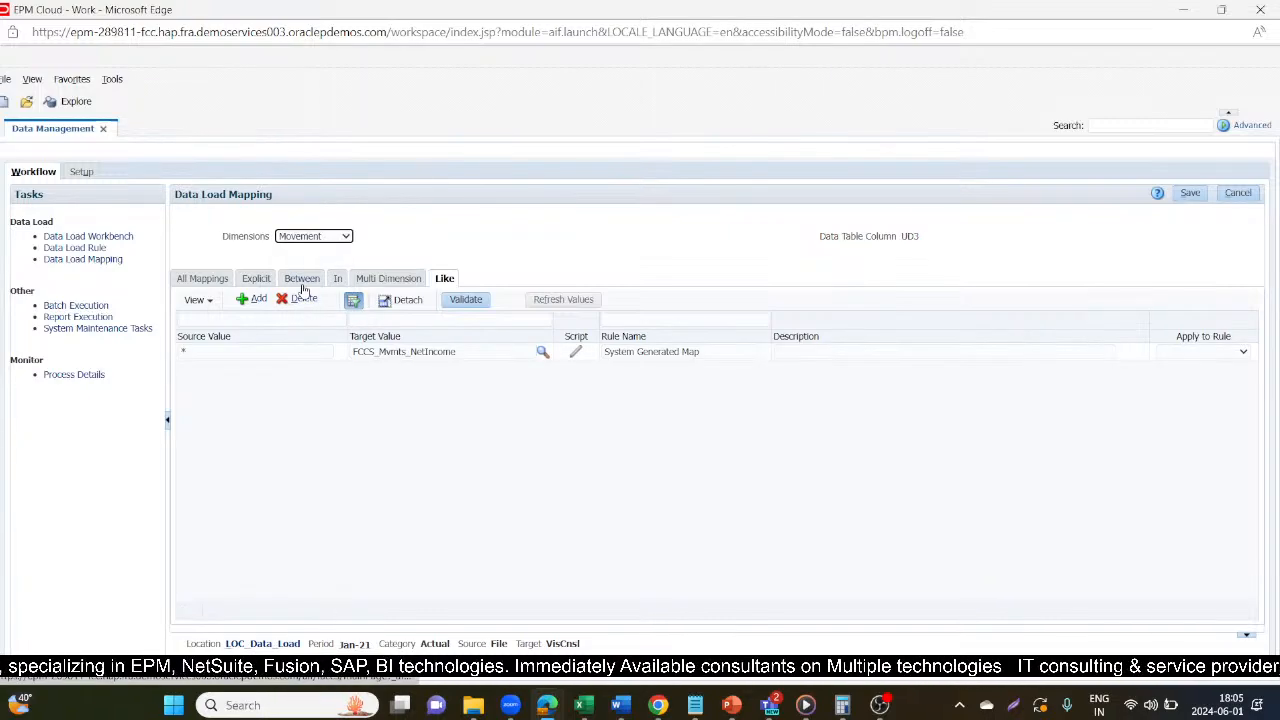
Review the Like mappings of the Multi-GAAP and Product dimensions and return to the Account dimension.
{"action": "left_click", "coordinate": [298, 236]}
{"action": "left_click", "coordinate": [312, 331]}
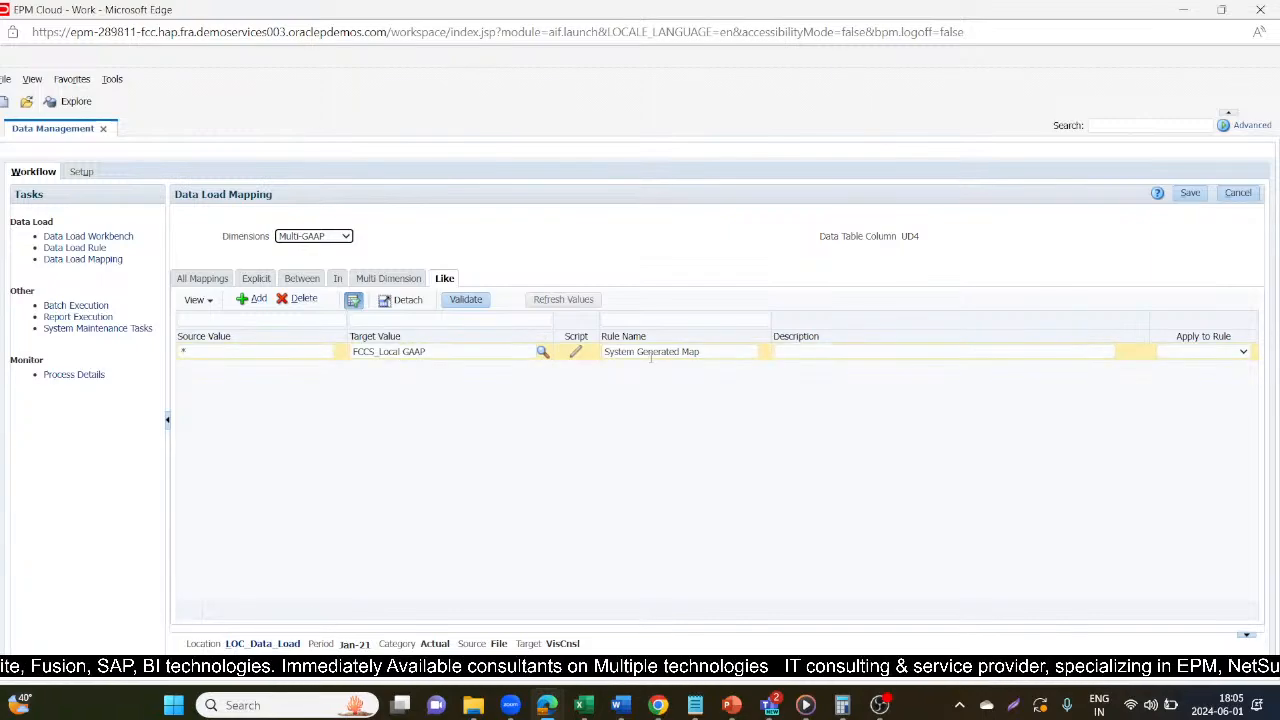
{"action": "left_click", "coordinate": [338, 237]}
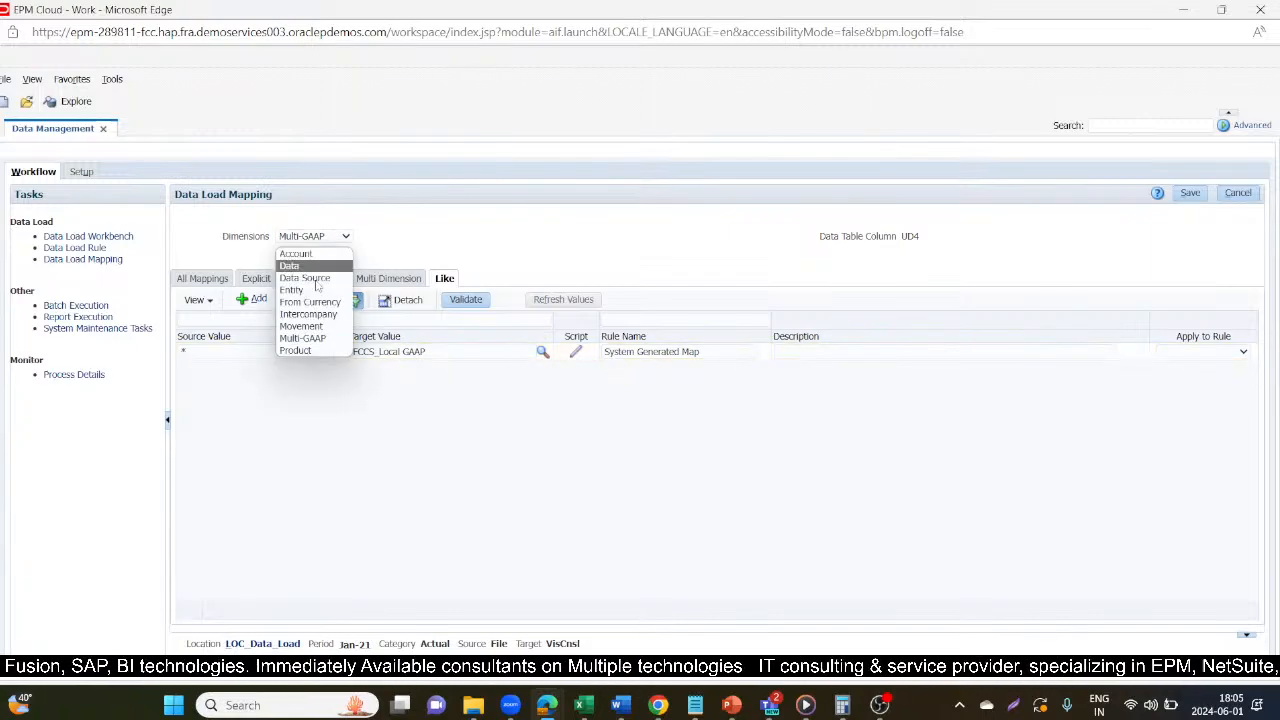
{"action": "left_click", "coordinate": [296, 350]}
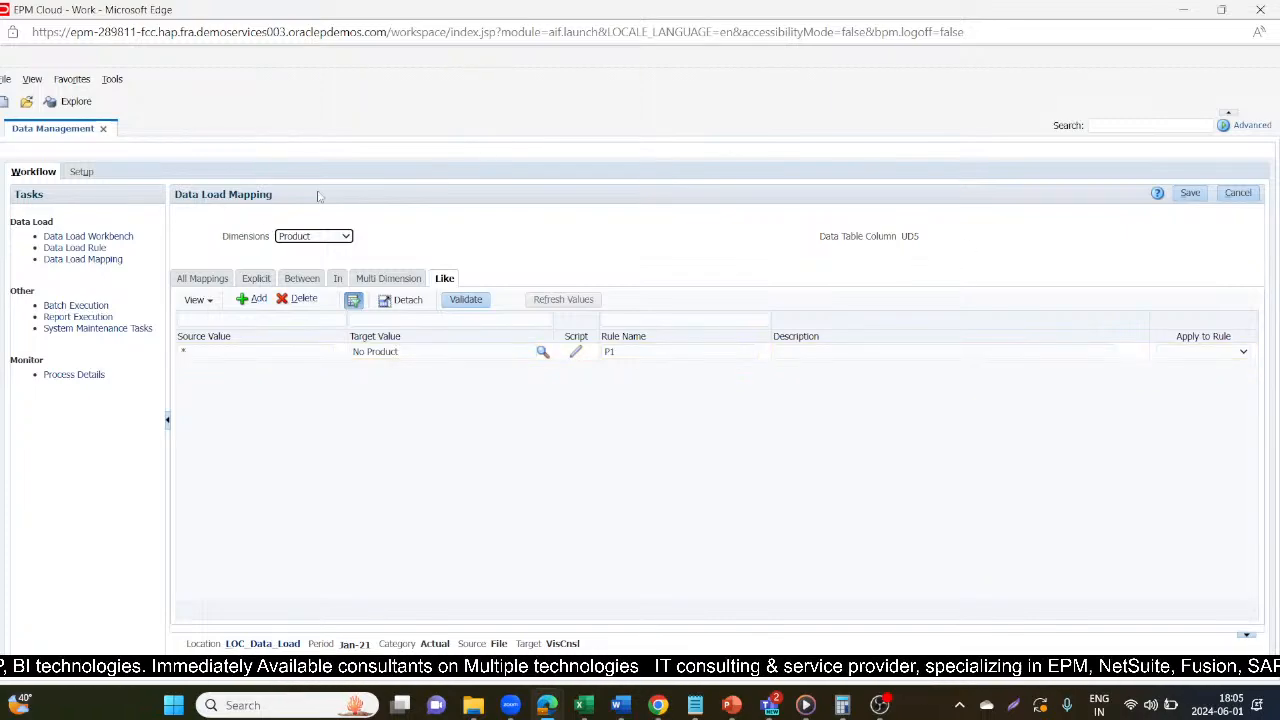
{"action": "left_click", "coordinate": [318, 237]}
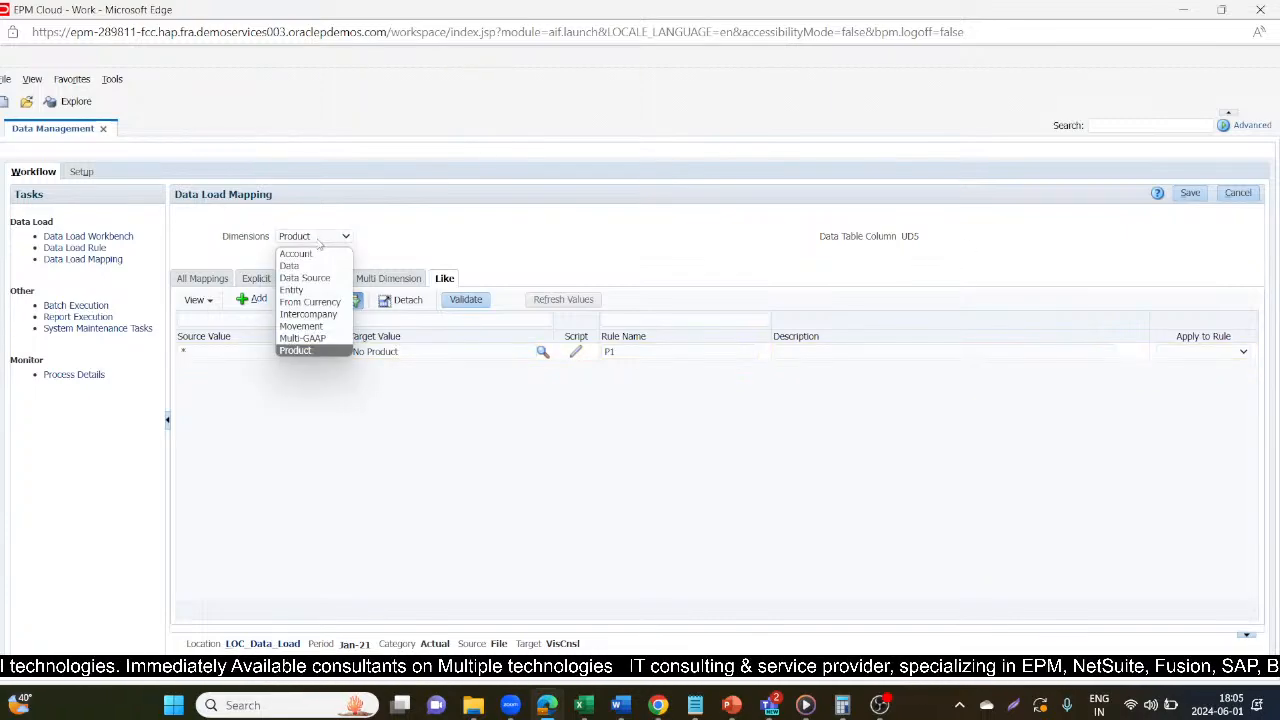
{"action": "left_click", "coordinate": [318, 254]}
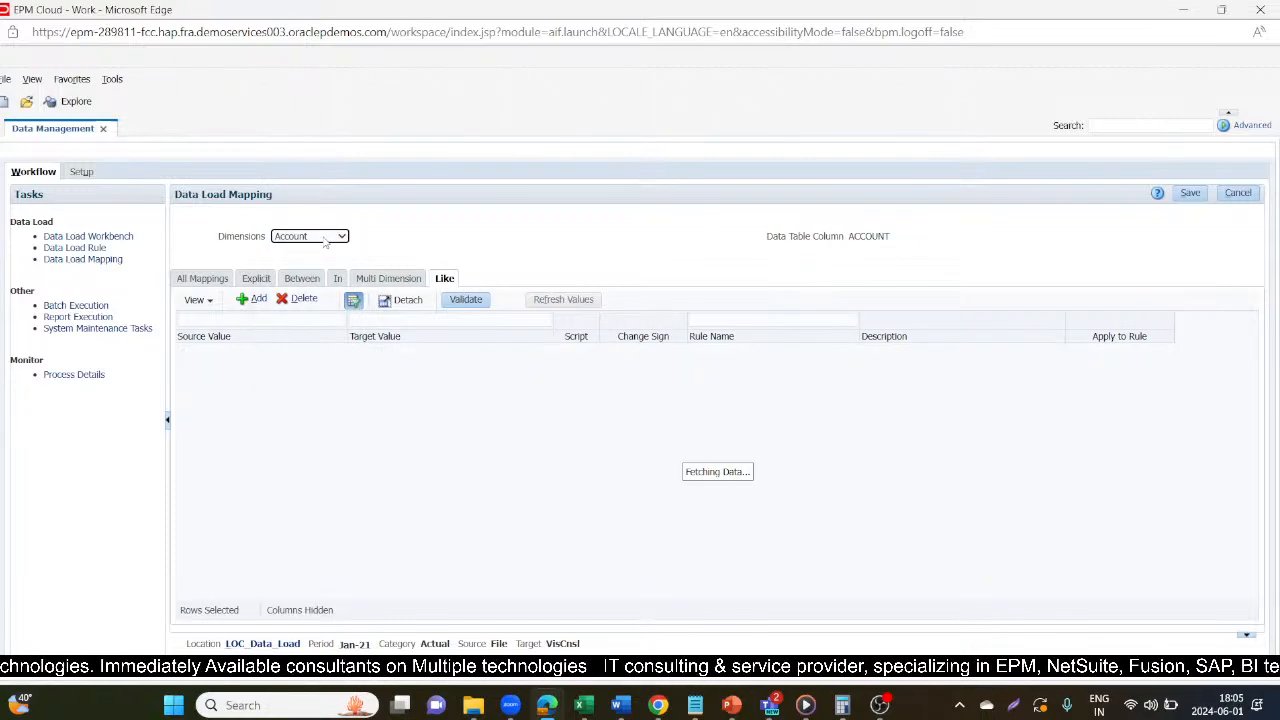
Review the Like mappings of the Data Source, Entity and From Currency dimensions.
{"action": "left_click", "coordinate": [324, 240]}
{"action": "left_click", "coordinate": [305, 279]}
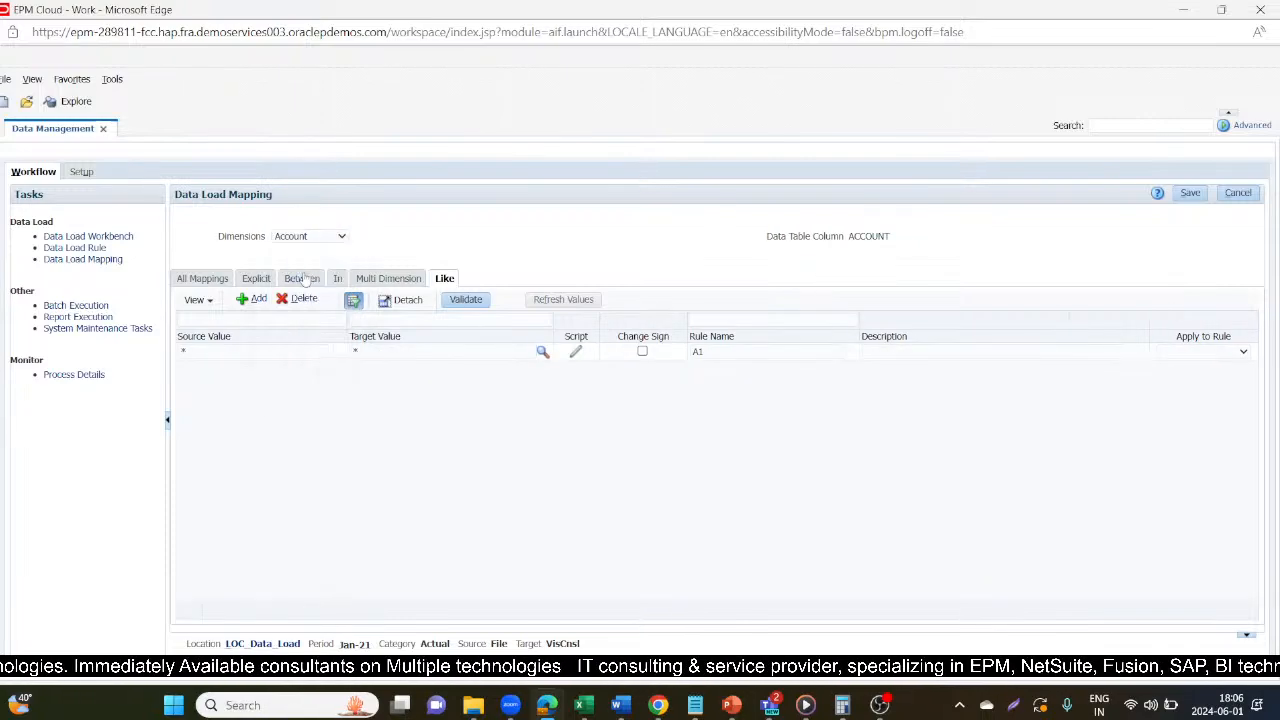
{"action": "left_click", "coordinate": [314, 237]}
{"action": "left_click", "coordinate": [315, 270]}
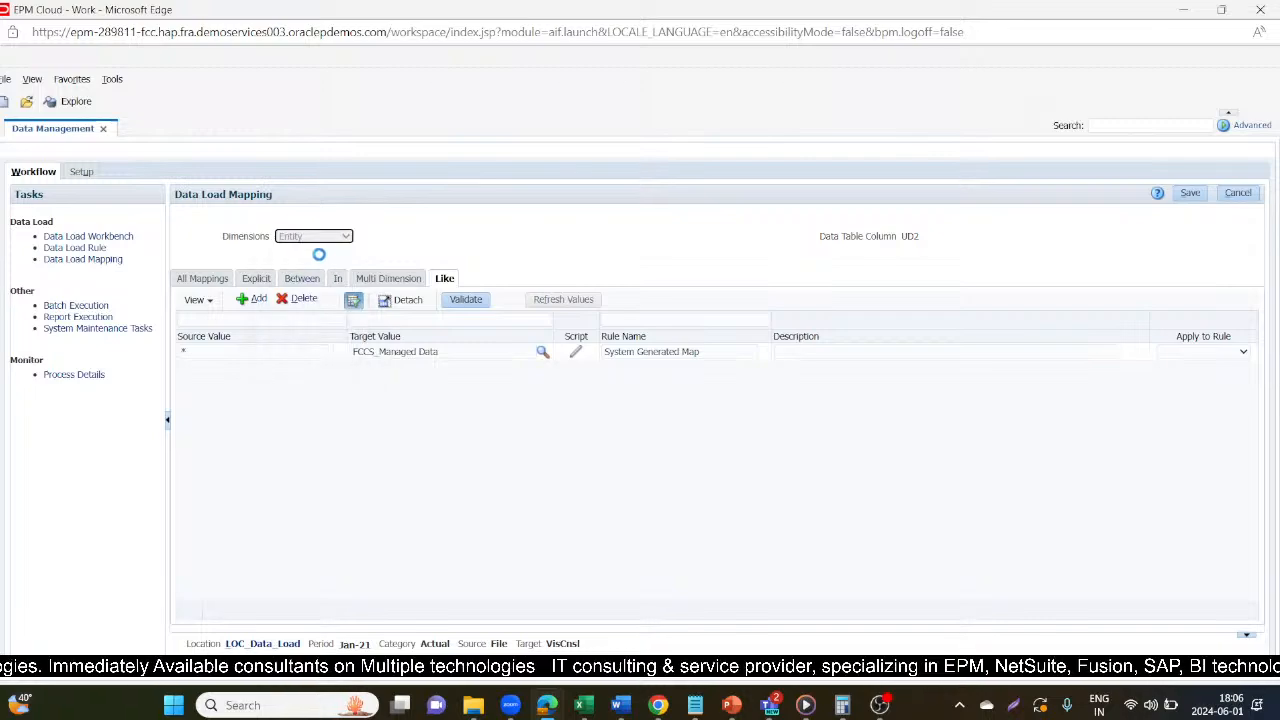
{"action": "left_click", "coordinate": [314, 237]}
{"action": "left_click", "coordinate": [315, 284]}
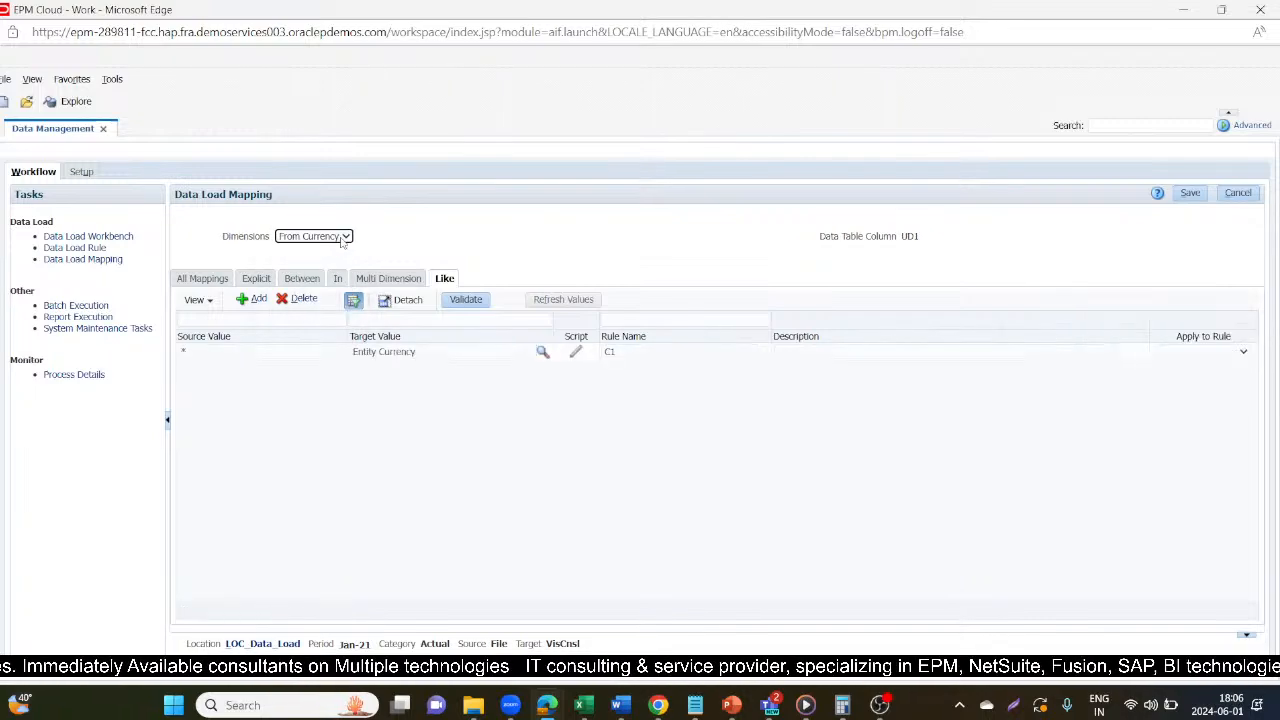
Review the Like mappings of the Intercompany, Movement, Multi-GAAP and Product dimensions.
{"action": "left_click", "coordinate": [343, 238]}
{"action": "left_click", "coordinate": [315, 298]}
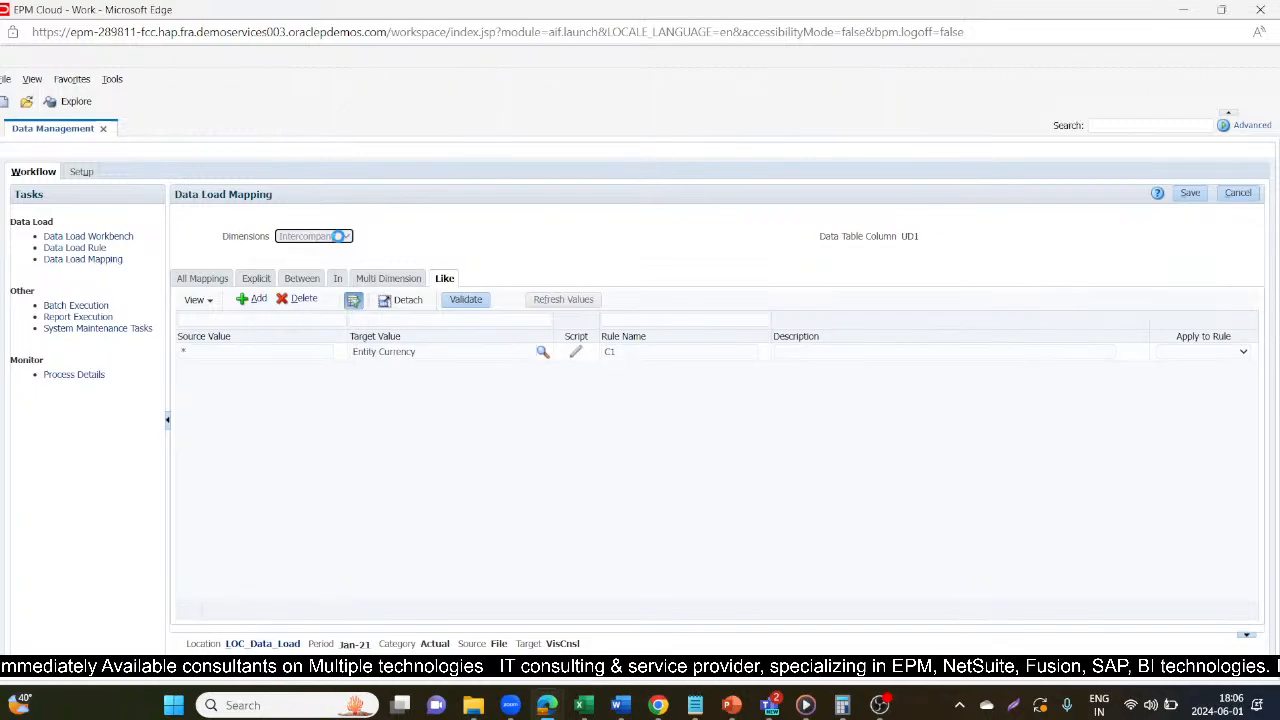
{"action": "left_click", "coordinate": [314, 237]}
{"action": "left_click", "coordinate": [315, 312]}
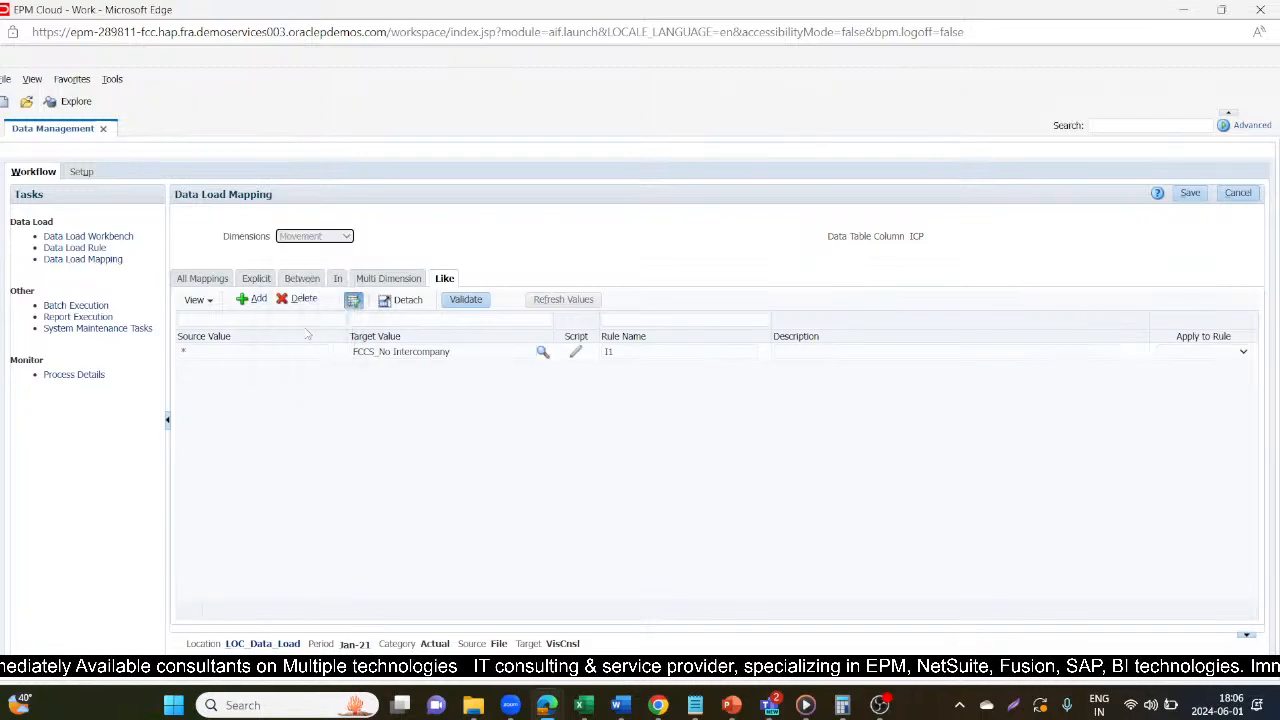
{"action": "left_click", "coordinate": [345, 238]}
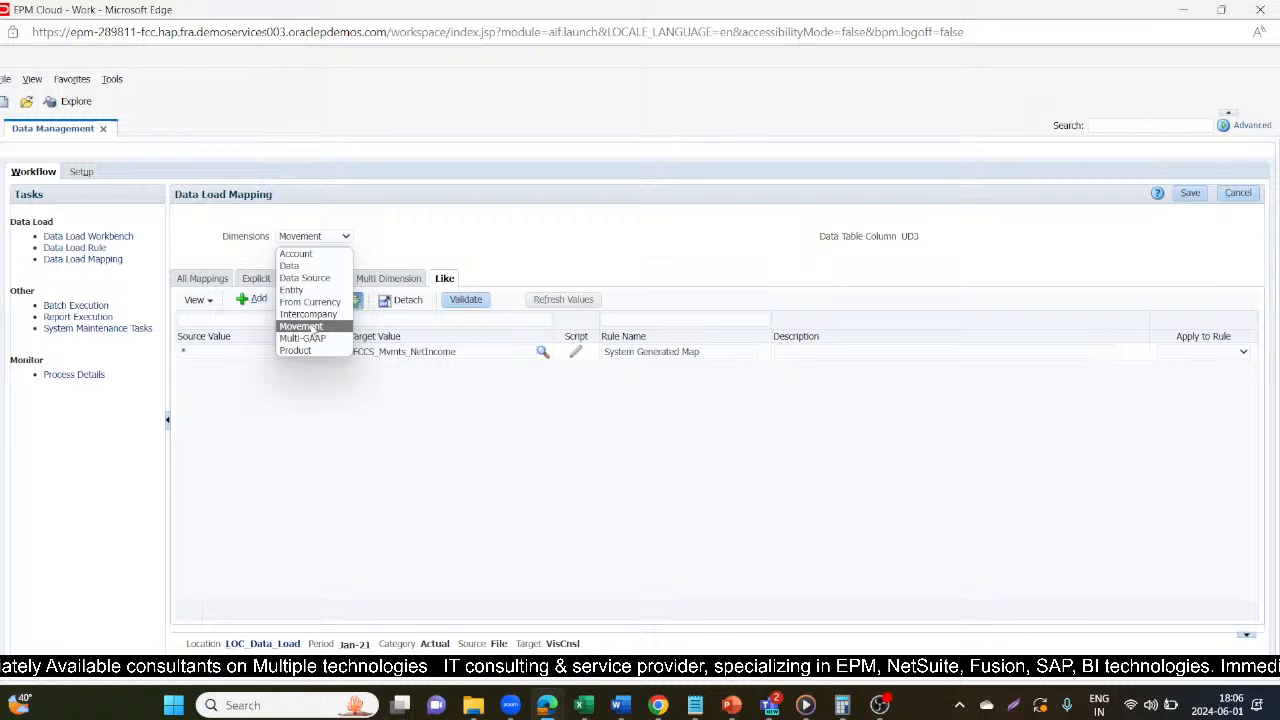
{"action": "left_click", "coordinate": [302, 338]}
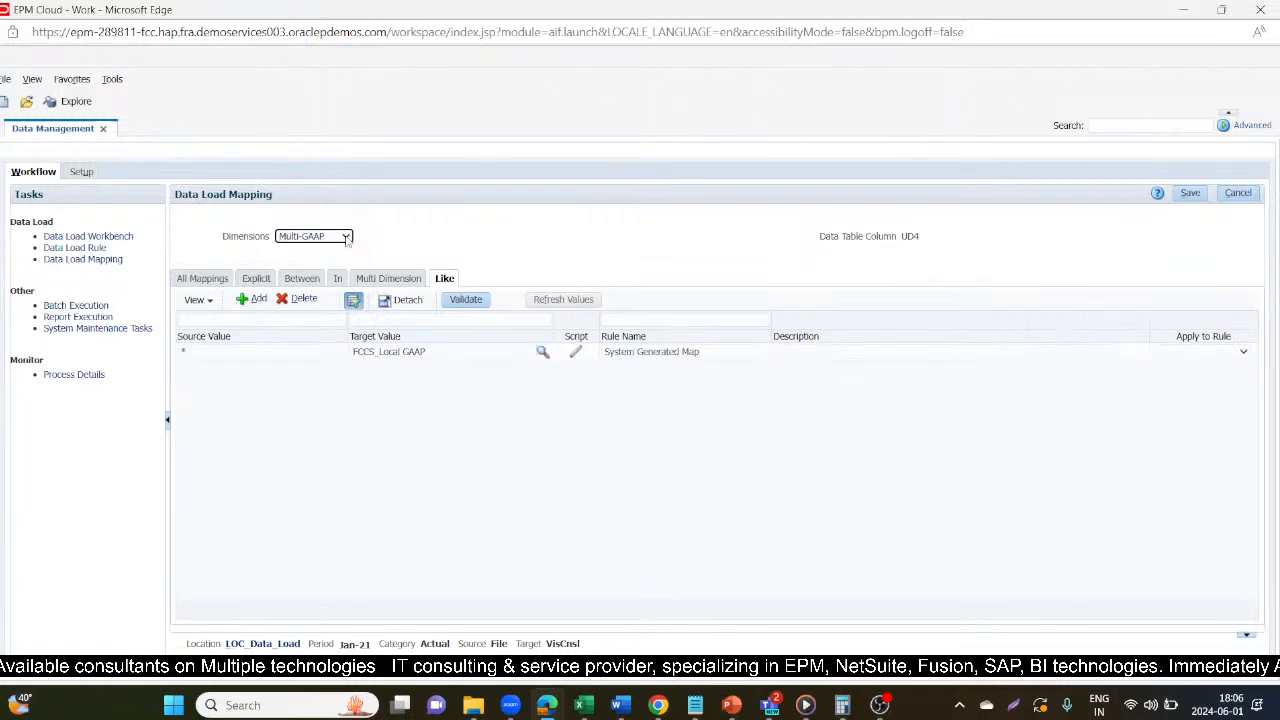
{"action": "left_click", "coordinate": [347, 240]}
{"action": "left_click", "coordinate": [300, 352]}
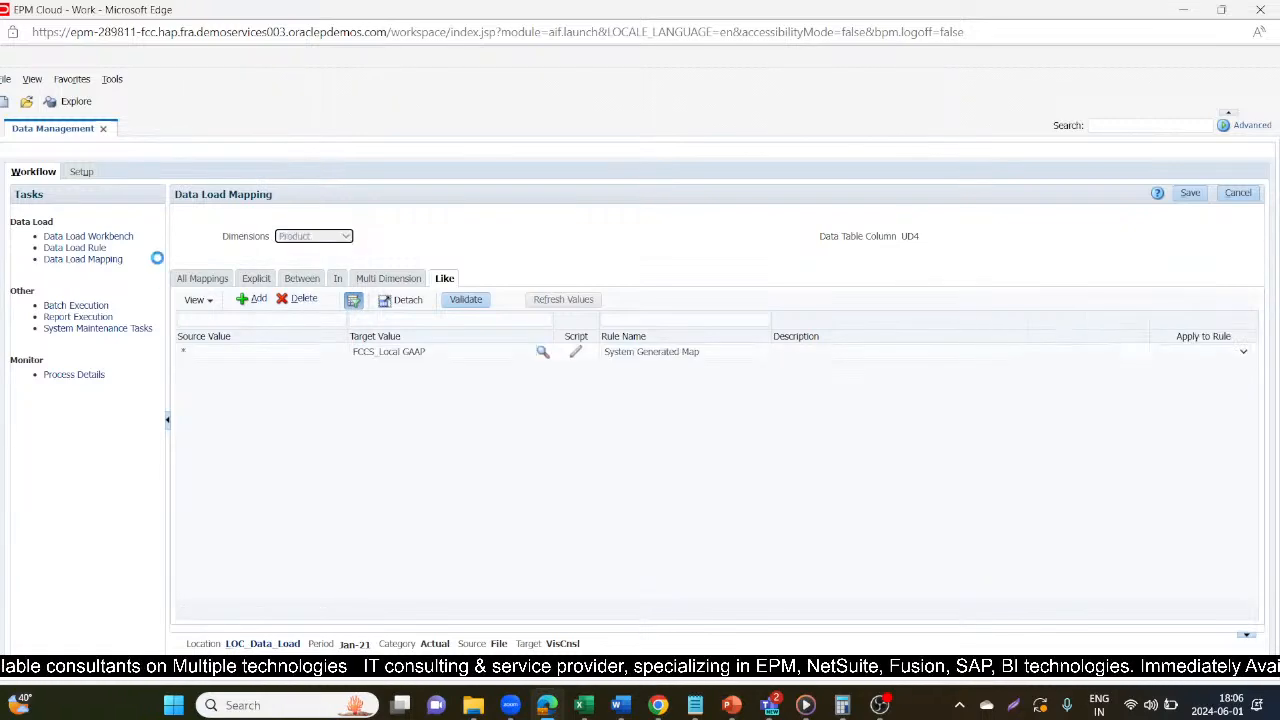
Open the data load rules and review the name and source options of the DLR_Data_Load rule.
{"action": "left_click", "coordinate": [65, 248]}
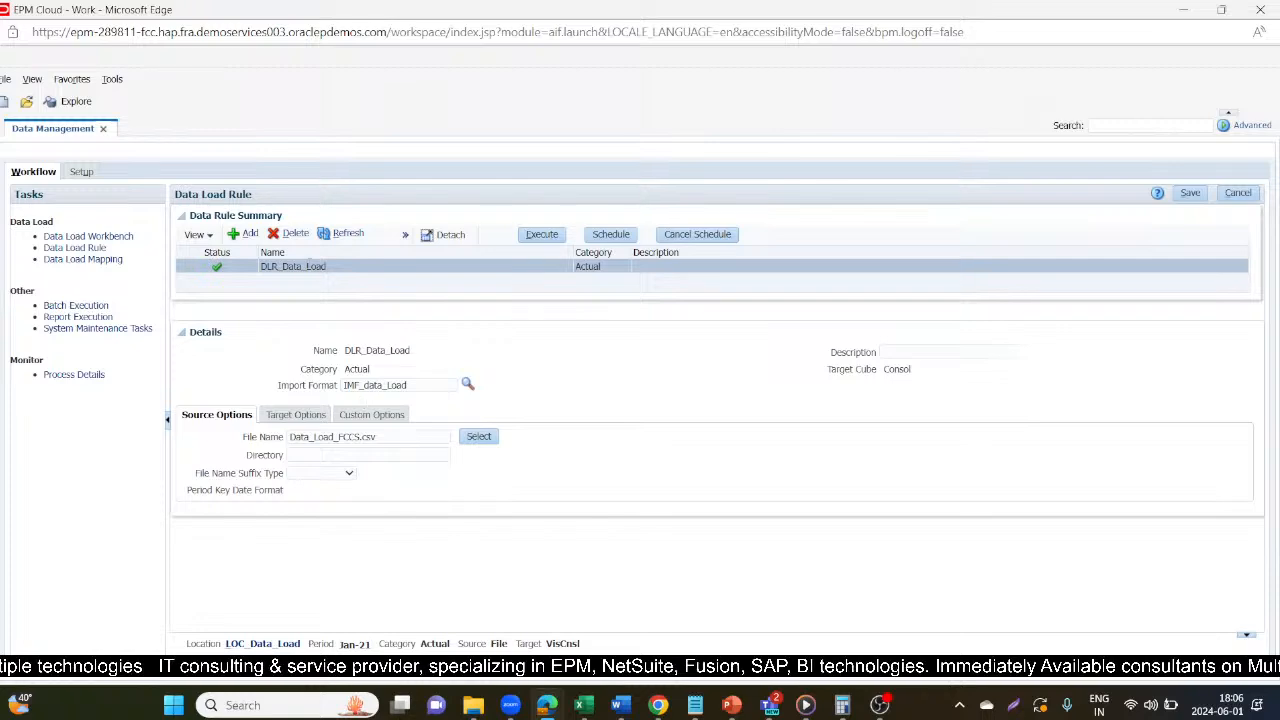
{"action": "left_click_drag", "start_coordinate": [345, 350], "coordinate": [410, 350]}
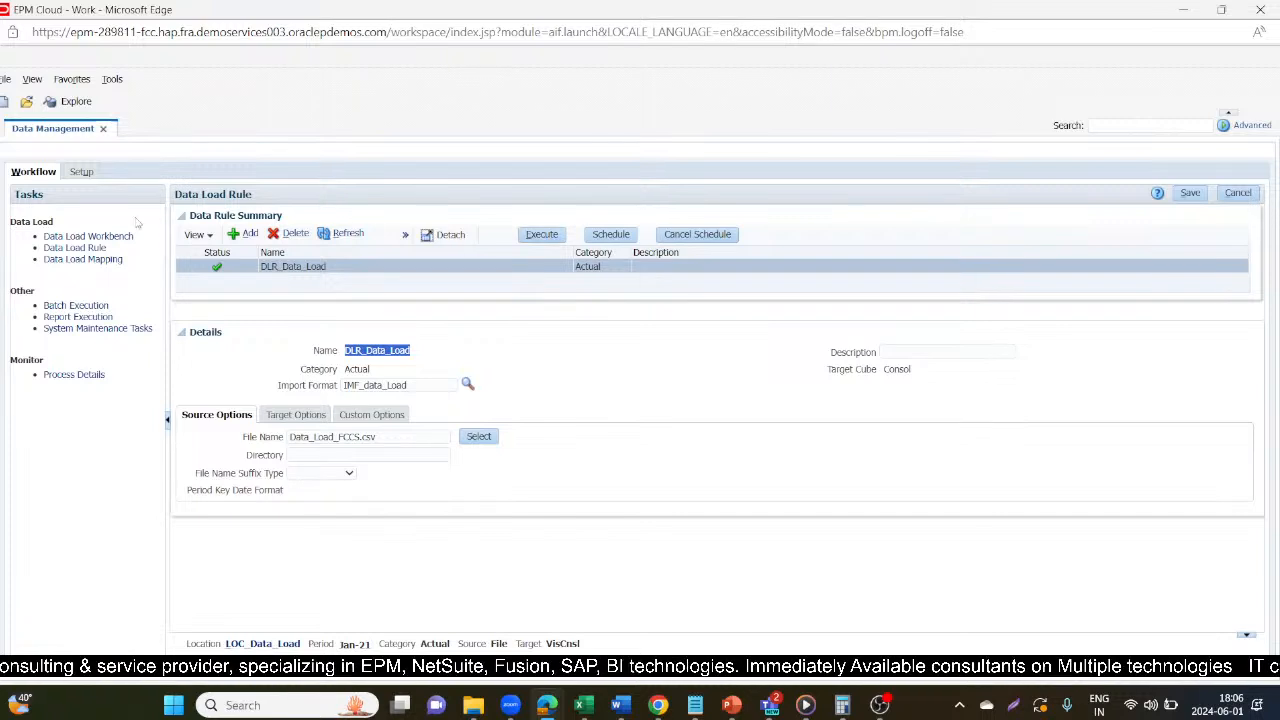
Open the import format setup and select the IMF_Trial import format.
{"action": "left_click", "coordinate": [84, 173]}
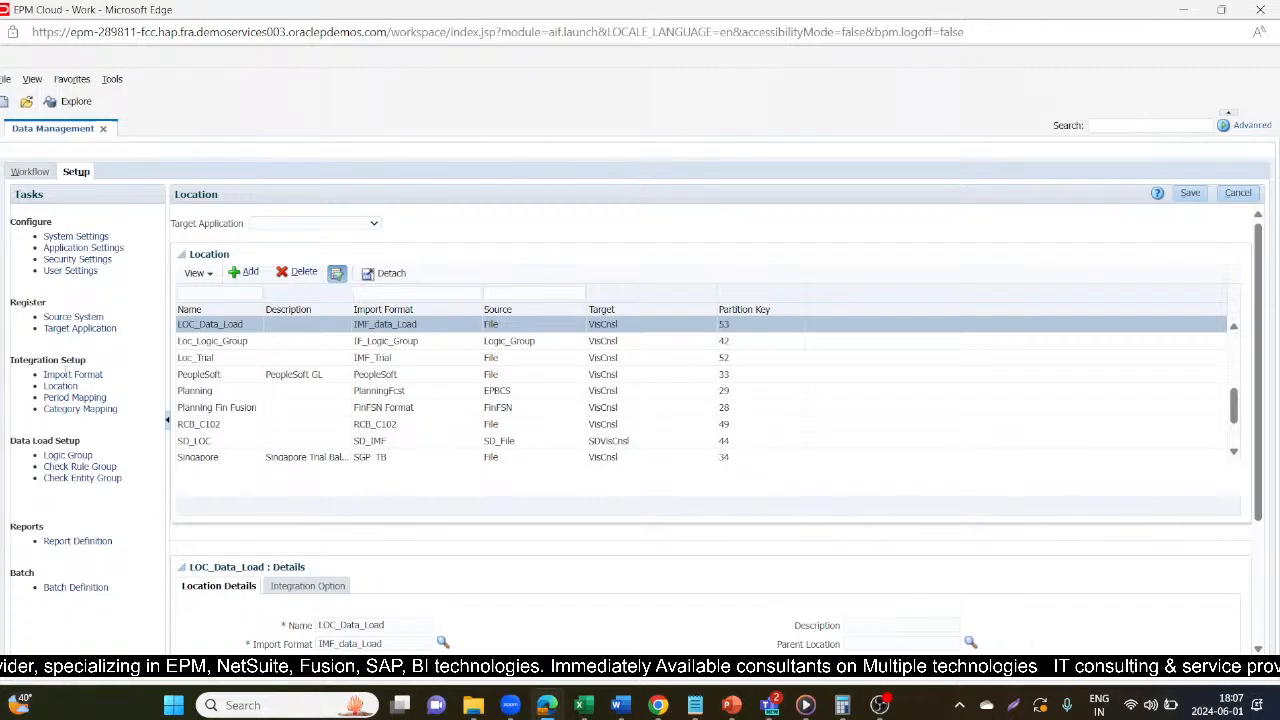
{"action": "left_click", "coordinate": [66, 375]}
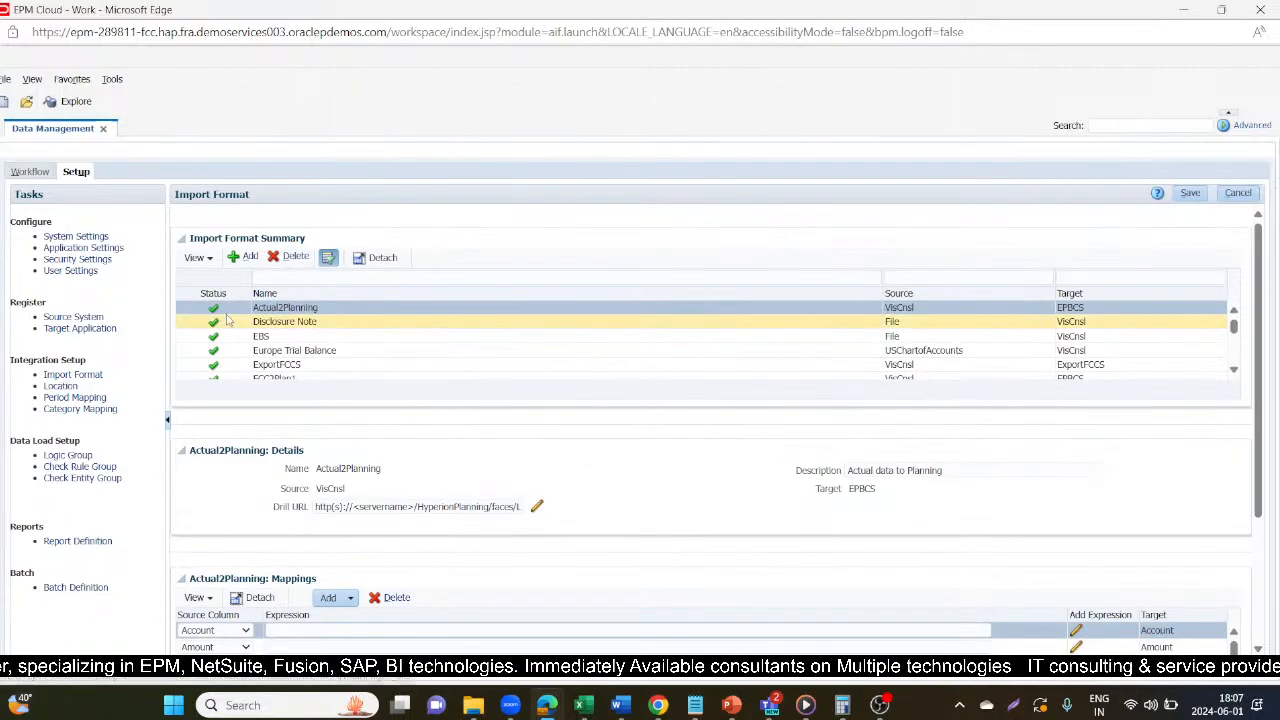
{"action": "scroll", "coordinate": [296, 335], "scroll_direction": "down", "scroll_amount": 5}
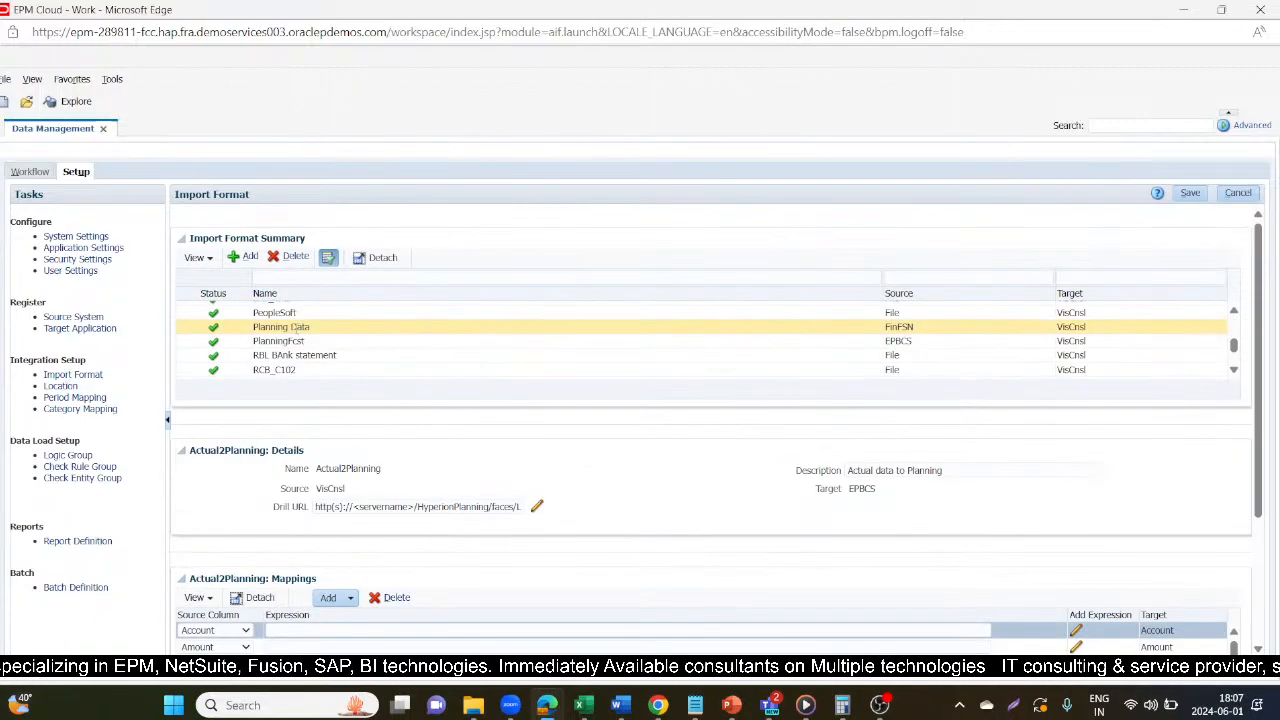
{"action": "scroll", "coordinate": [296, 335], "scroll_direction": "down", "scroll_amount": 5}
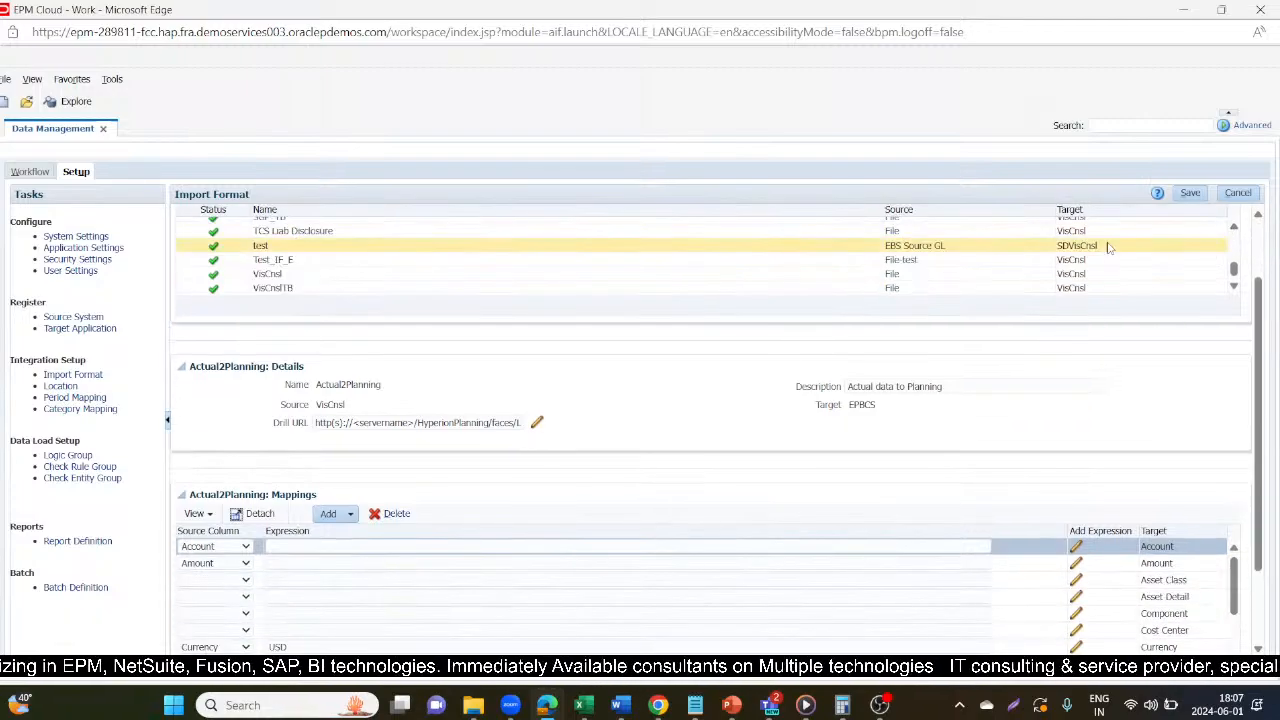
{"action": "scroll", "coordinate": [768, 264], "scroll_direction": "up", "scroll_amount": 3}
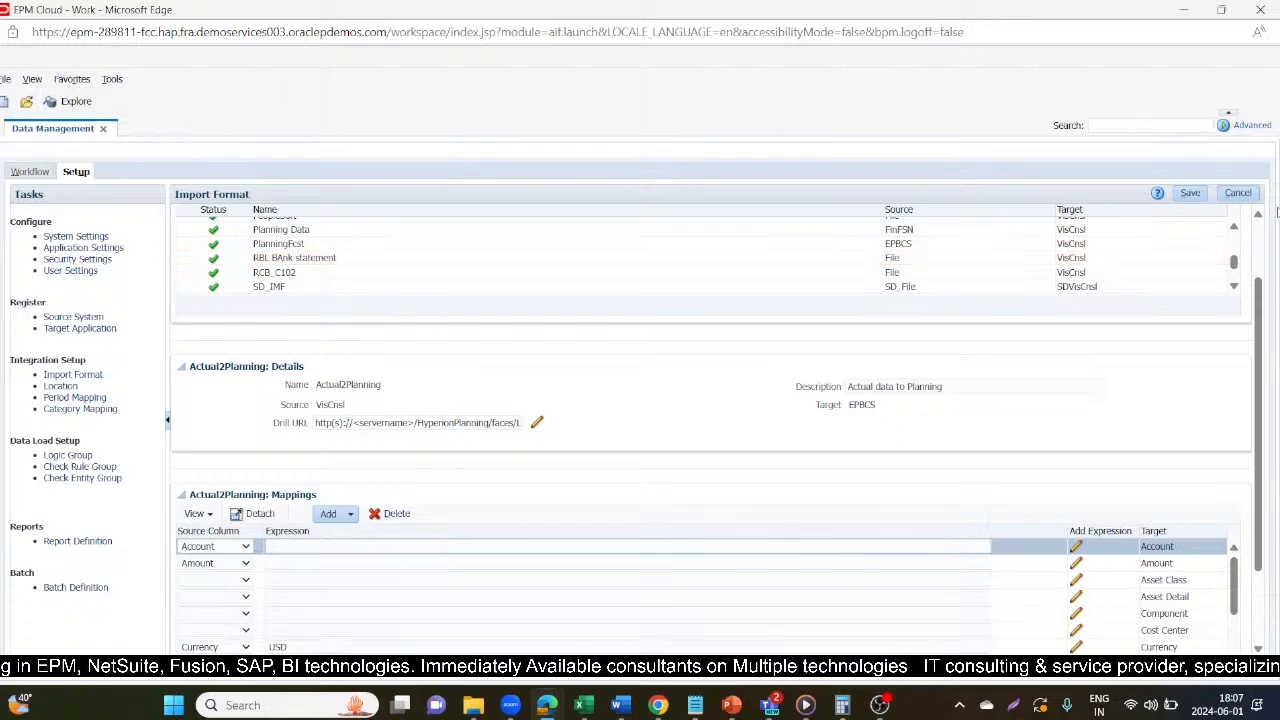
{"action": "scroll", "coordinate": [1258, 270], "scroll_direction": "up", "scroll_amount": 1}
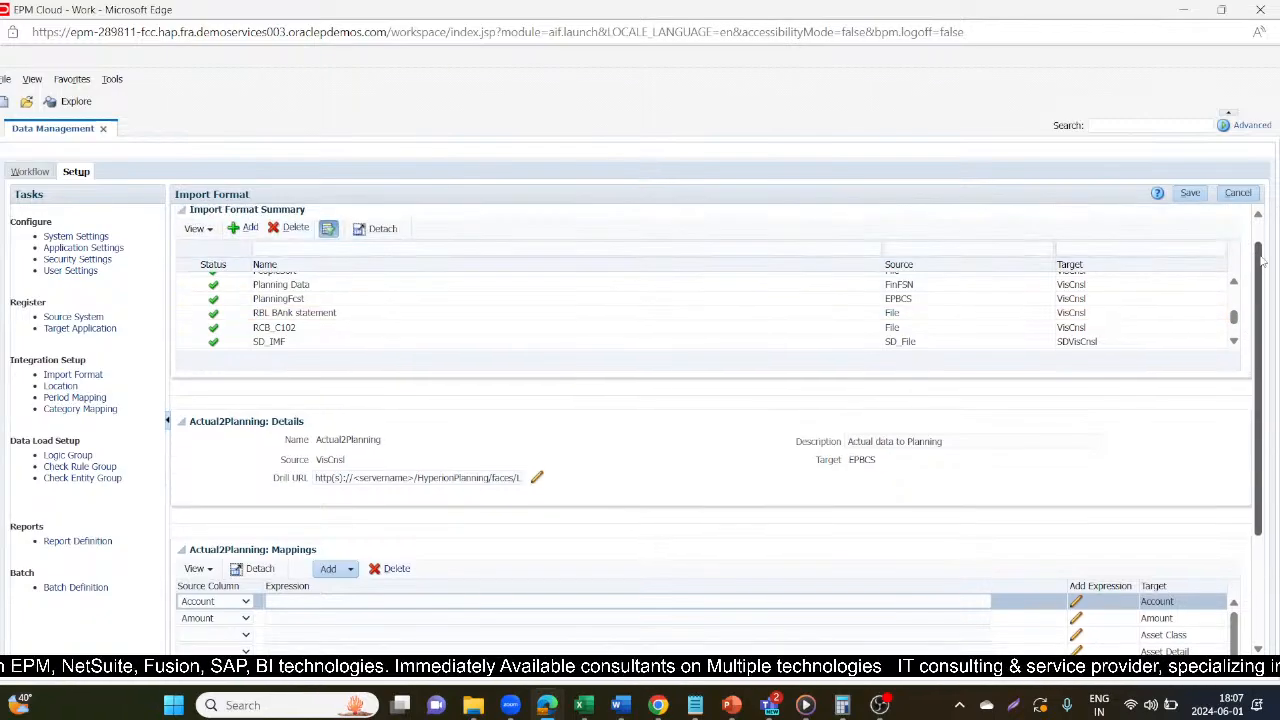
{"action": "scroll", "coordinate": [1237, 286], "scroll_direction": "up", "scroll_amount": 1}
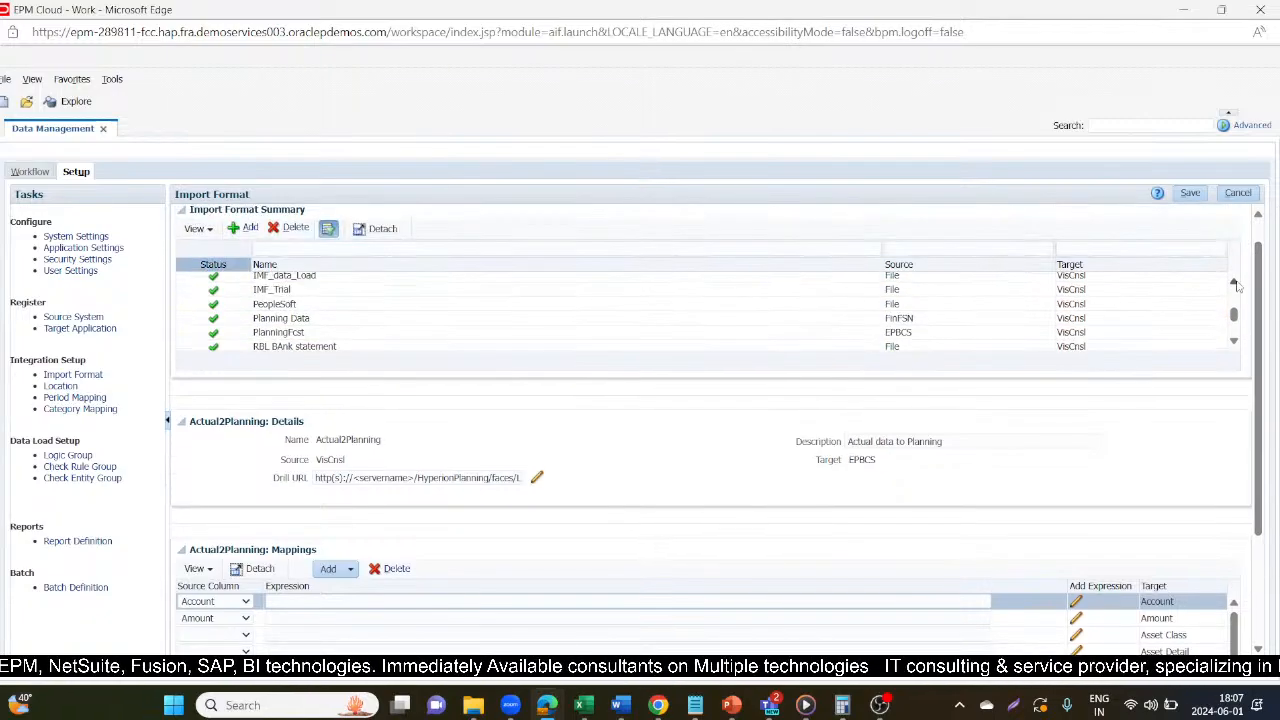
{"action": "left_click", "coordinate": [557, 289]}
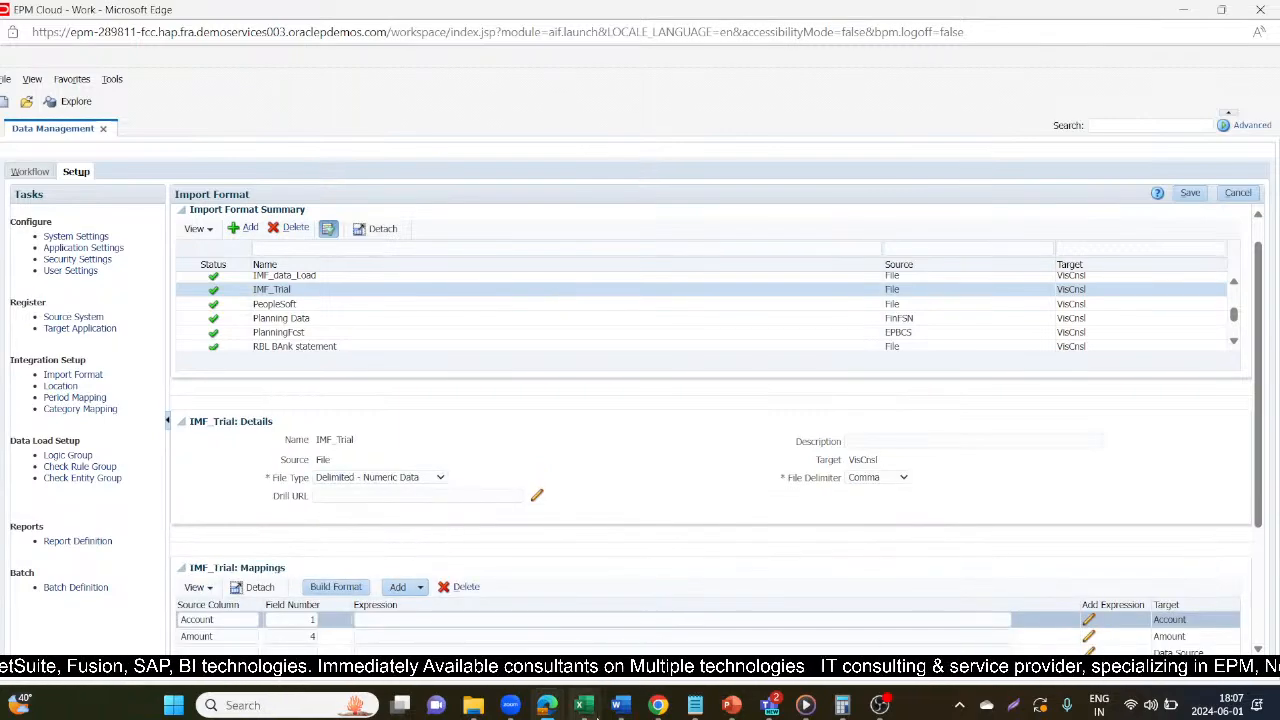
Switch to the TrialBalance_Fccs workbook in Excel and examine the trial balance template's account values.
{"action": "left_click", "coordinate": [585, 708]}
{"action": "left_click", "coordinate": [114, 376]}
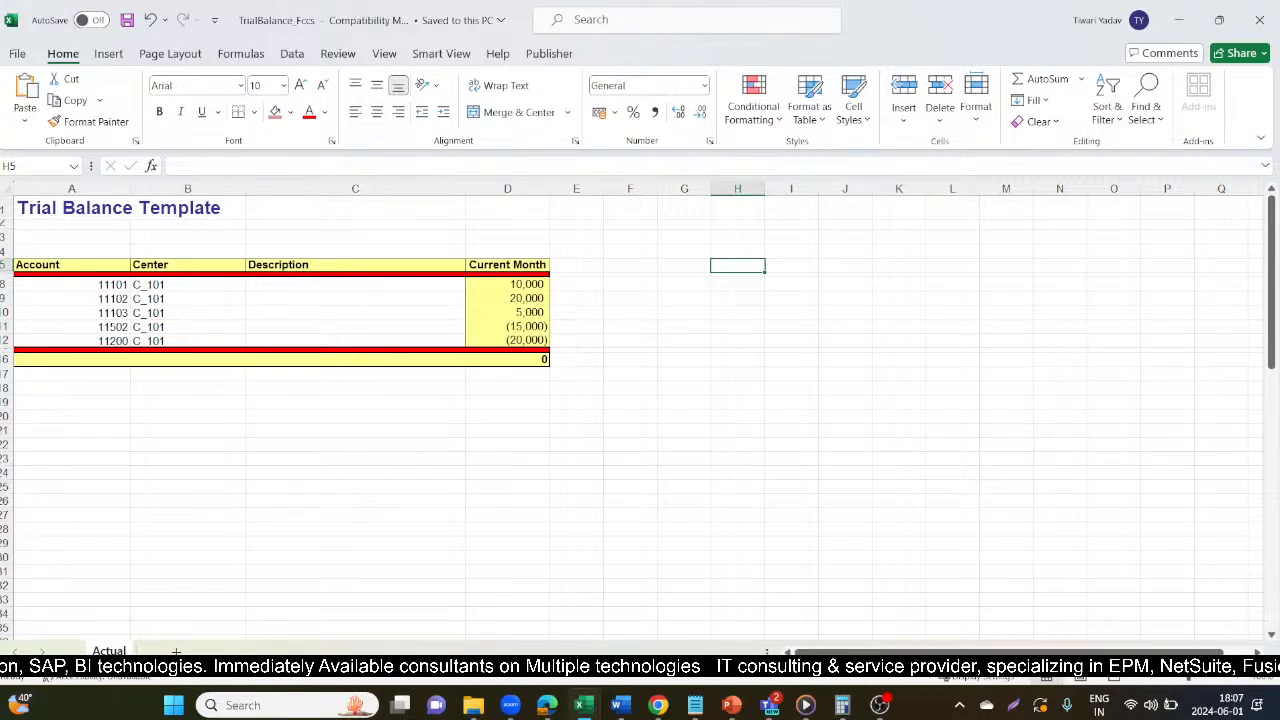
{"action": "left_click_drag", "start_coordinate": [74, 284], "coordinate": [86, 331]}
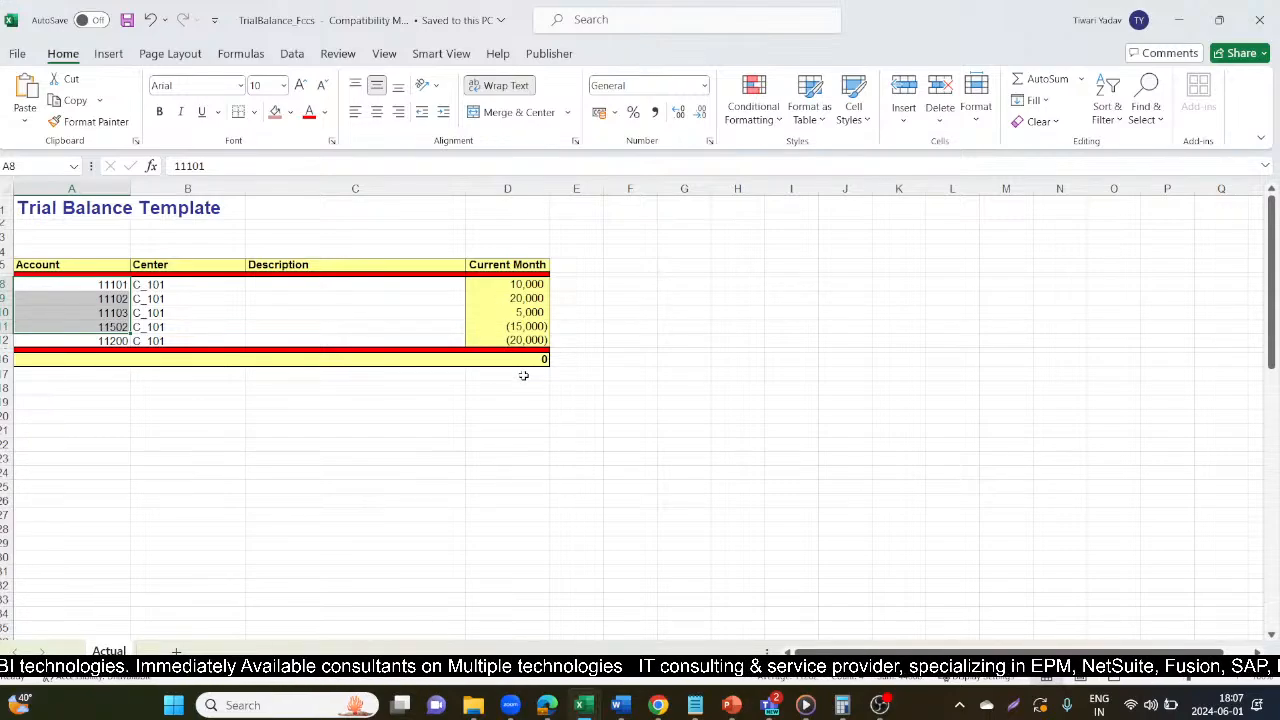
Return to EPM Cloud and review the field number mappings of the IMF_Trial import format.
{"action": "key", "text": "alt+Tab"}
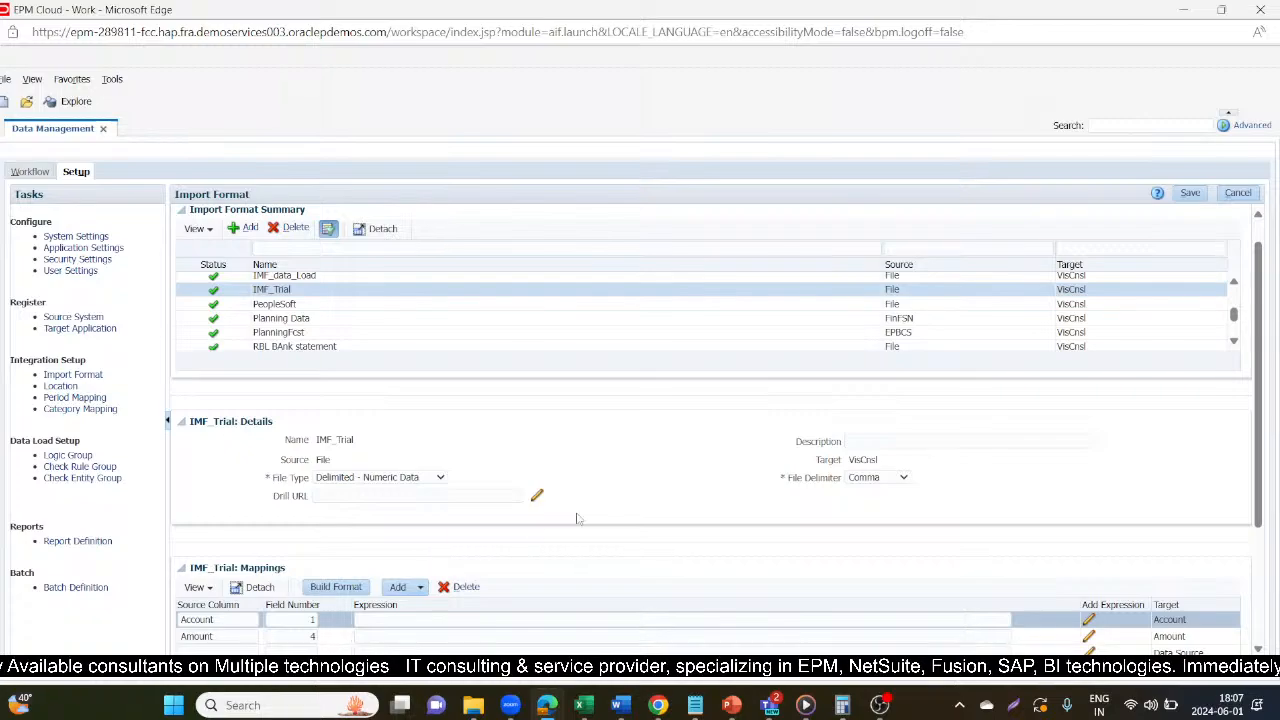
{"action": "scroll", "coordinate": [615, 568], "scroll_direction": "down", "scroll_amount": 2}
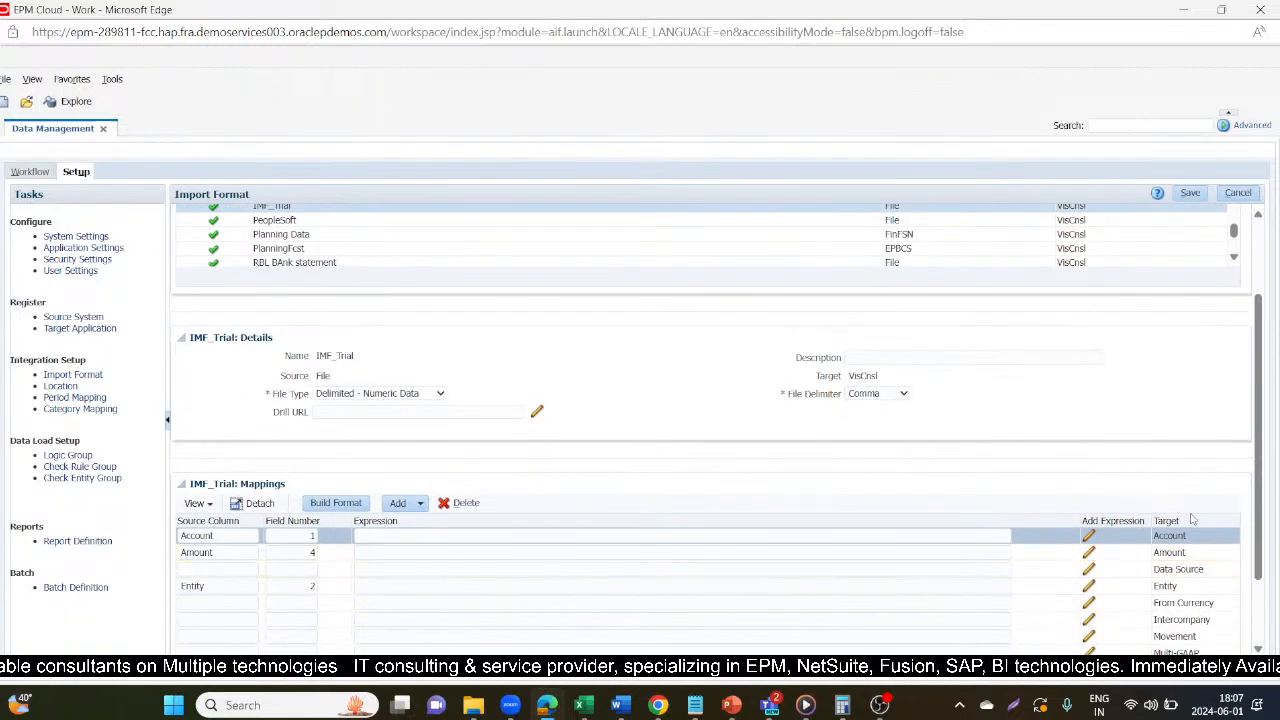
{"action": "scroll", "coordinate": [1188, 520], "scroll_direction": "down", "scroll_amount": 1}
{"action": "scroll", "coordinate": [1188, 520], "scroll_direction": "down", "scroll_amount": 1}
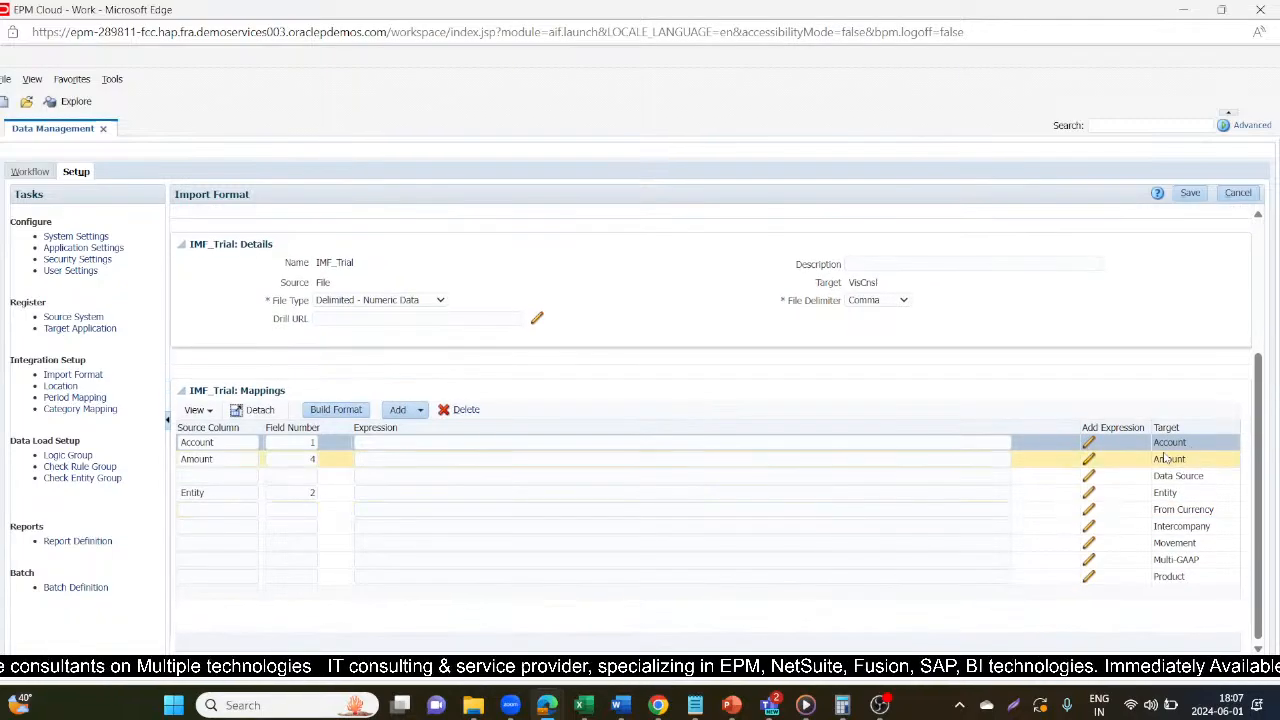
Switch back to the TrialBalance_Fccs workbook in Excel and check the Center and Current Month columns.
{"action": "key", "text": "alt+Tab"}
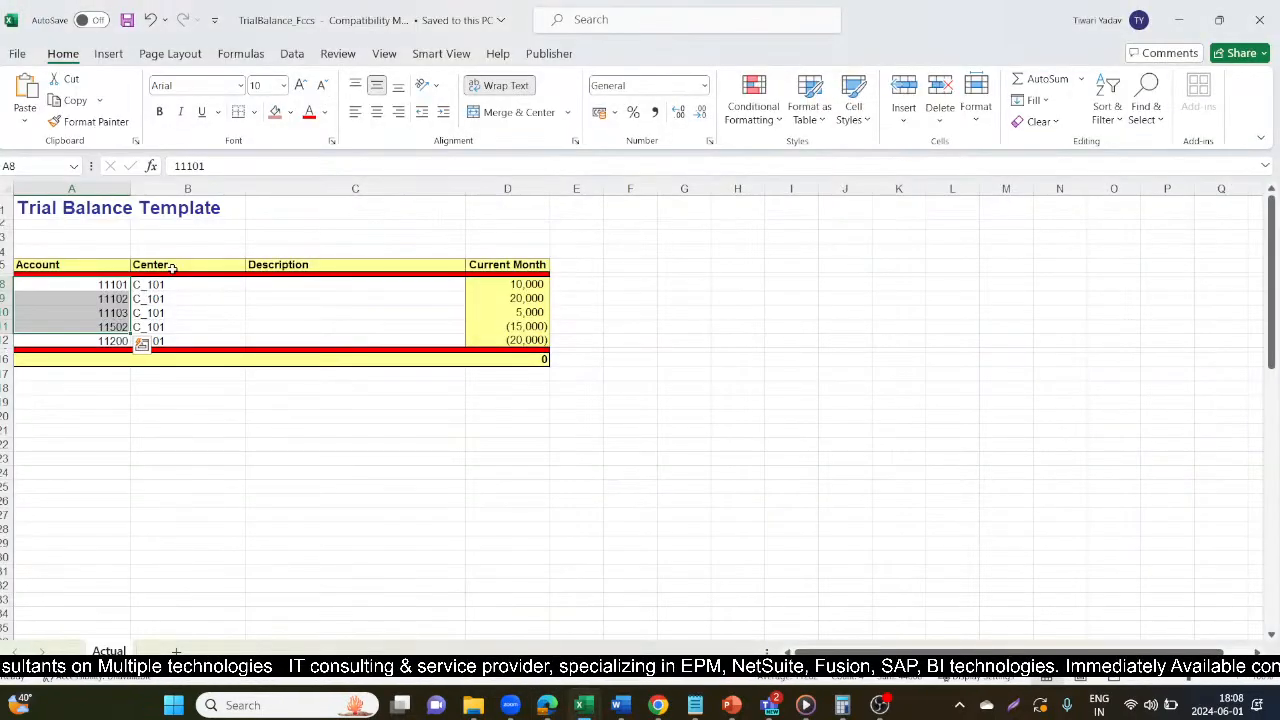
{"action": "left_click", "coordinate": [172, 268]}
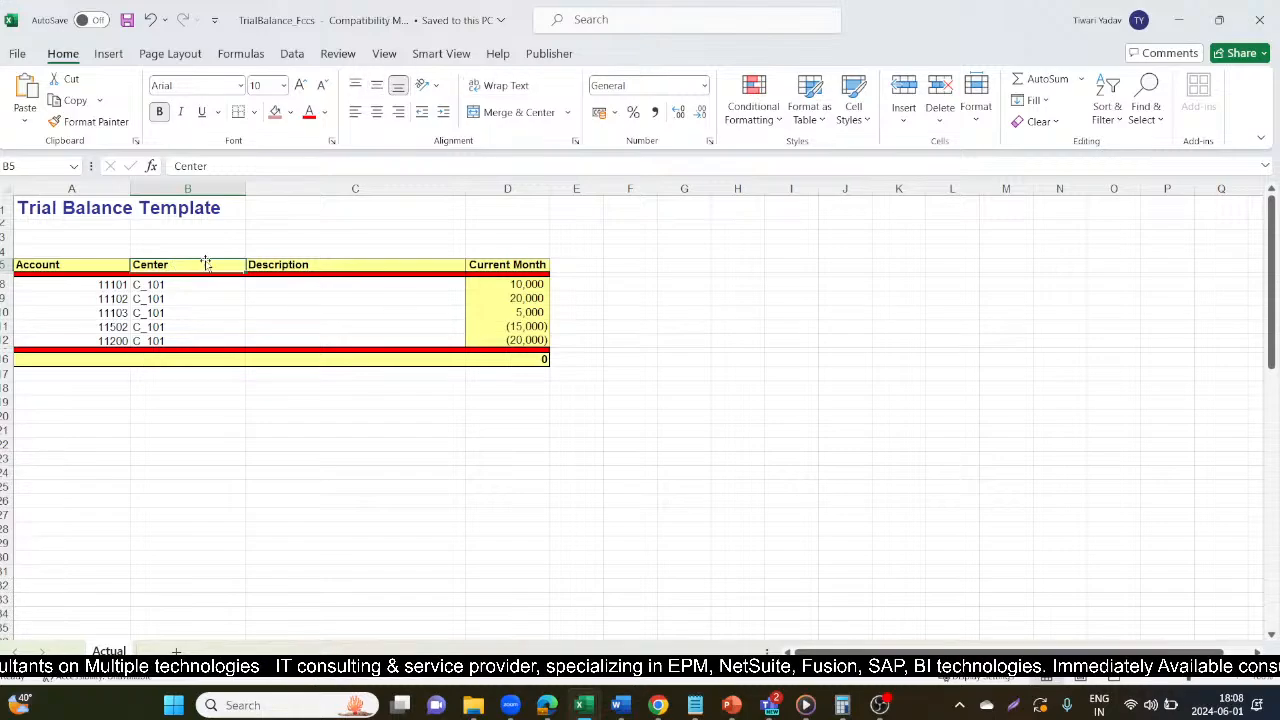
{"action": "left_click", "coordinate": [495, 262]}
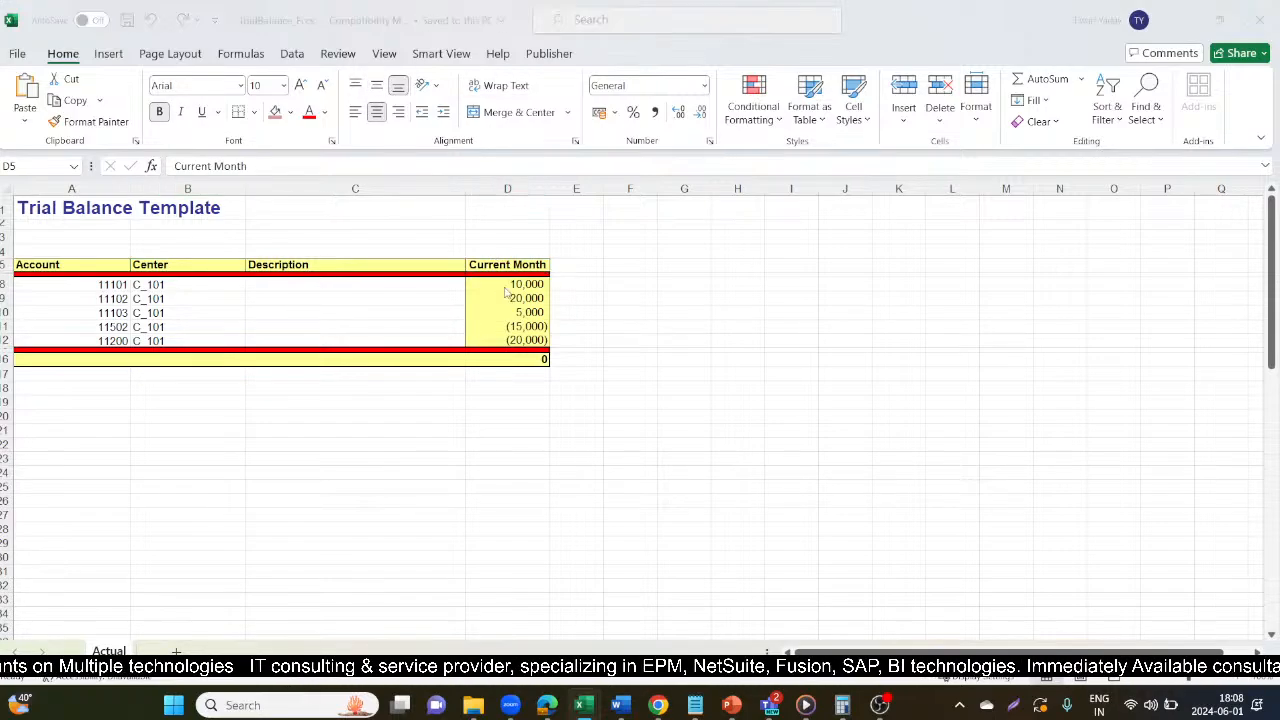
Return to EPM Cloud and save the IMF_Trial import format.
{"action": "key", "text": "alt+Tab"}
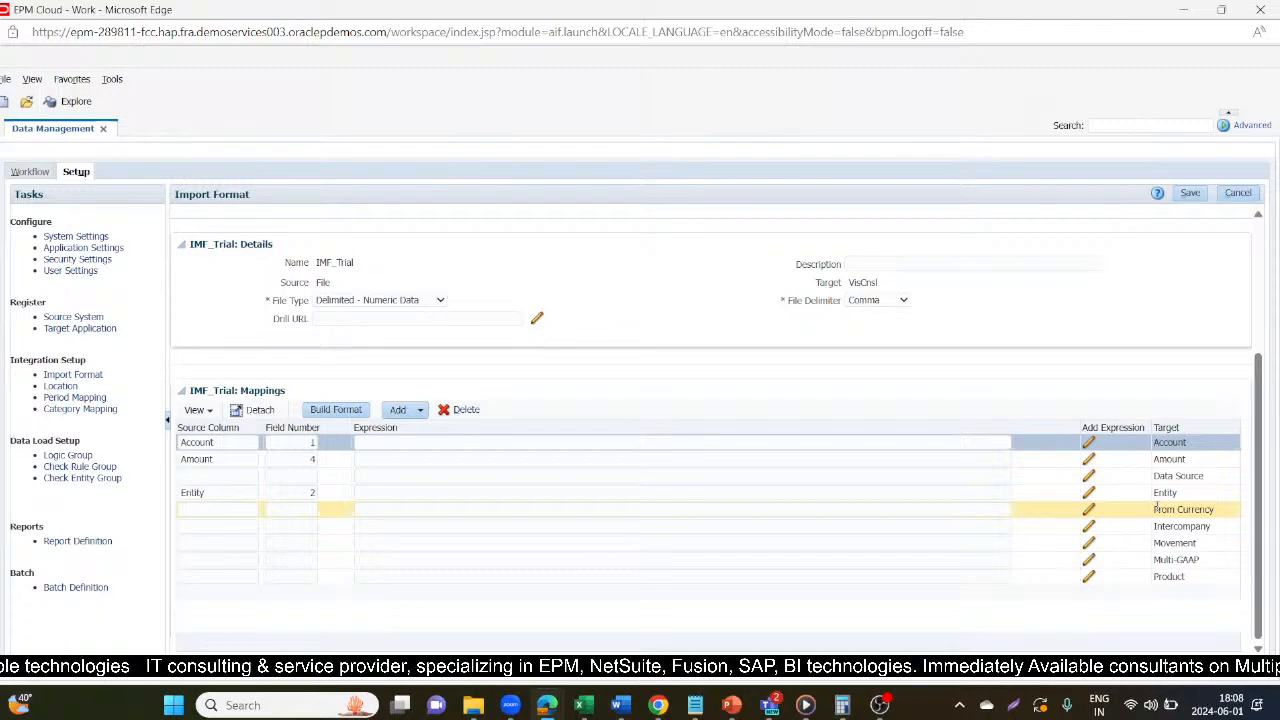
{"action": "left_click", "coordinate": [1190, 193]}
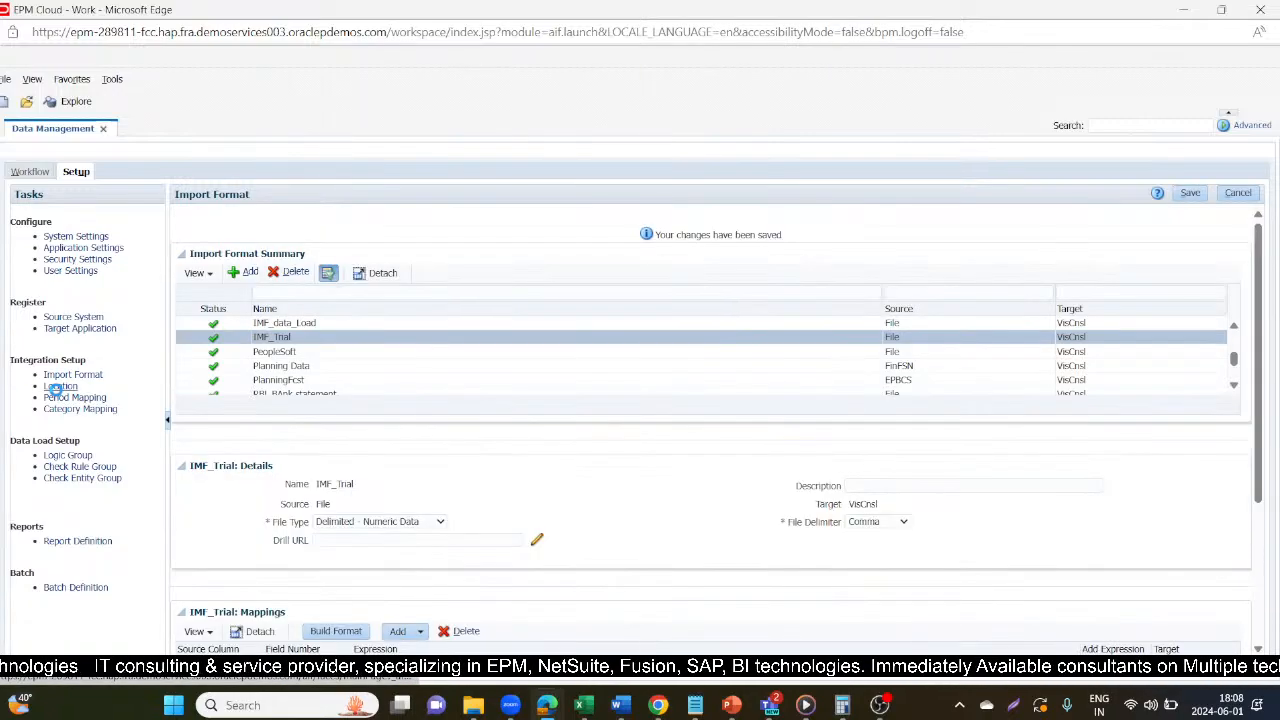
Open the location setup and review the location details of Loc_Trial.
{"action": "left_click", "coordinate": [59, 386]}
{"action": "scroll", "coordinate": [208, 400], "scroll_direction": "down", "scroll_amount": 2}
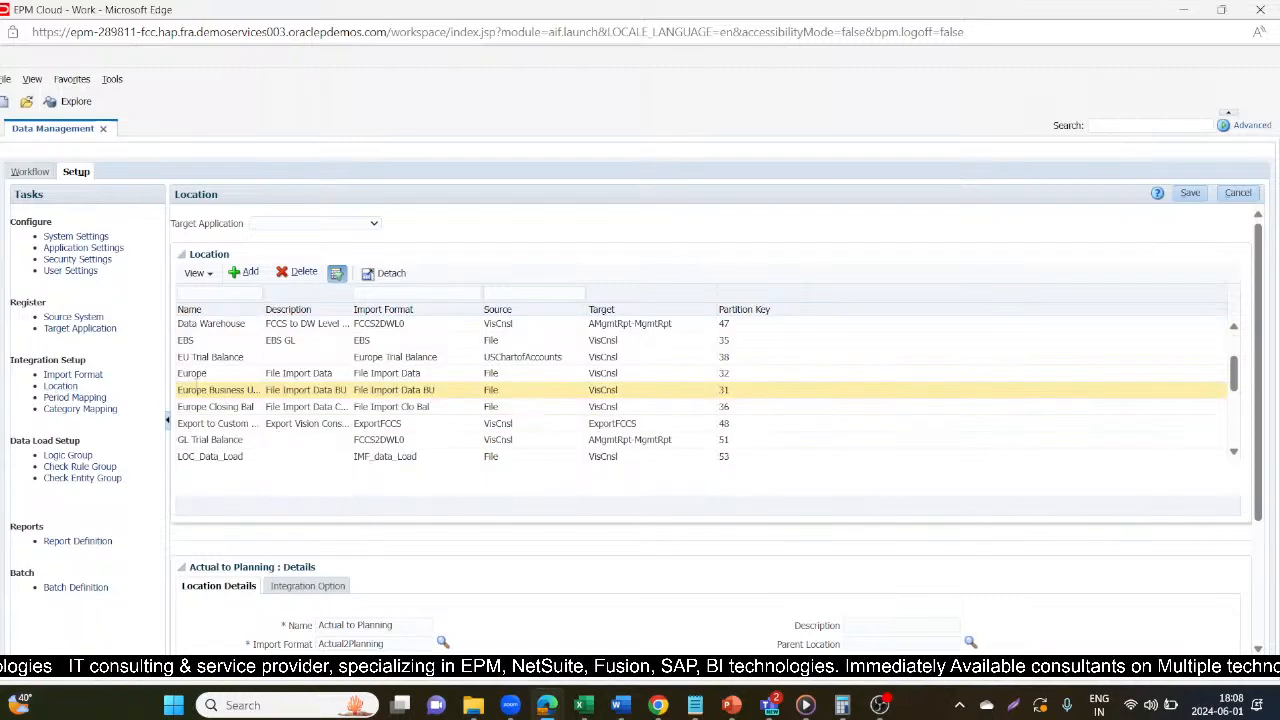
{"action": "scroll", "coordinate": [215, 422], "scroll_direction": "down", "scroll_amount": 2}
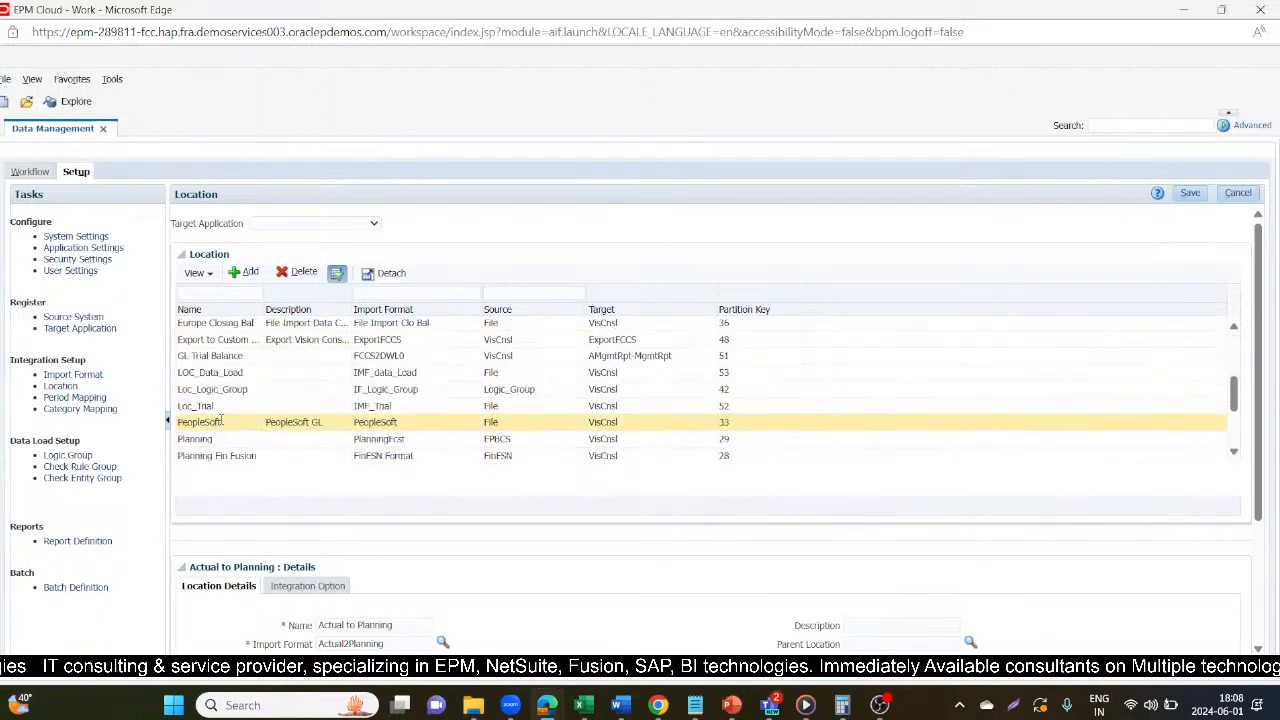
{"action": "left_click", "coordinate": [218, 407]}
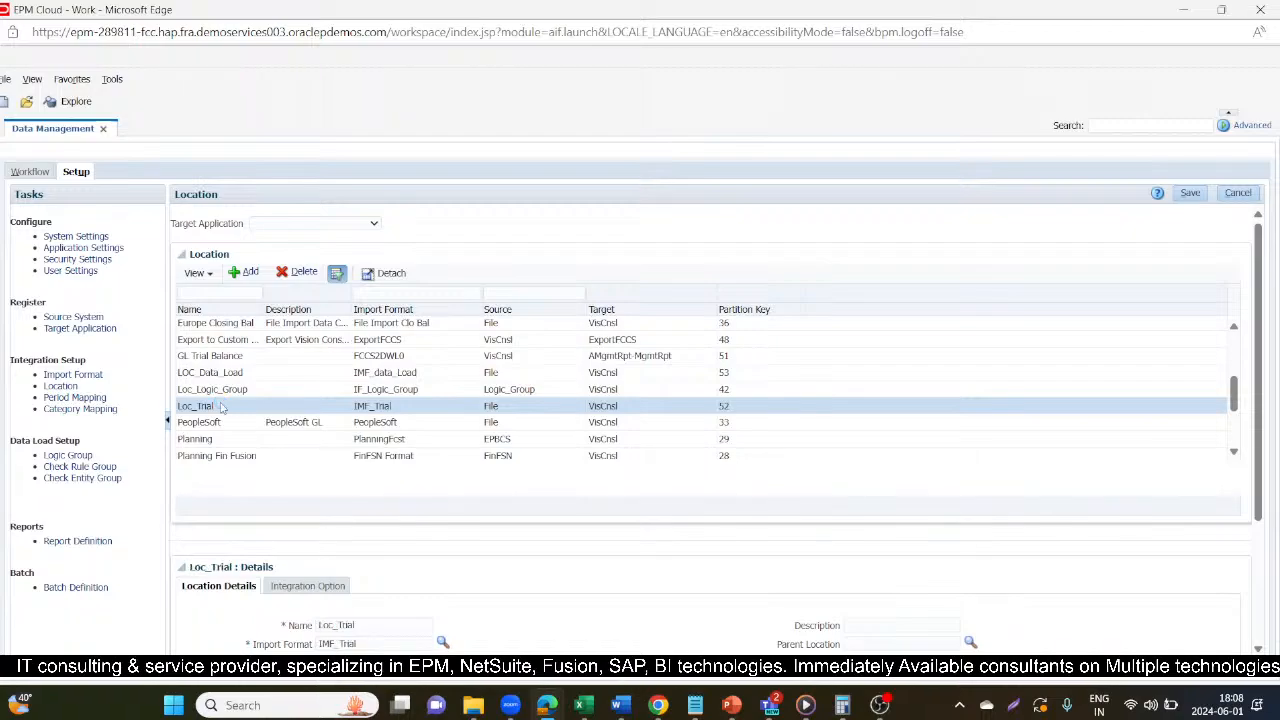
{"action": "scroll", "coordinate": [443, 648], "scroll_direction": "down", "scroll_amount": 3}
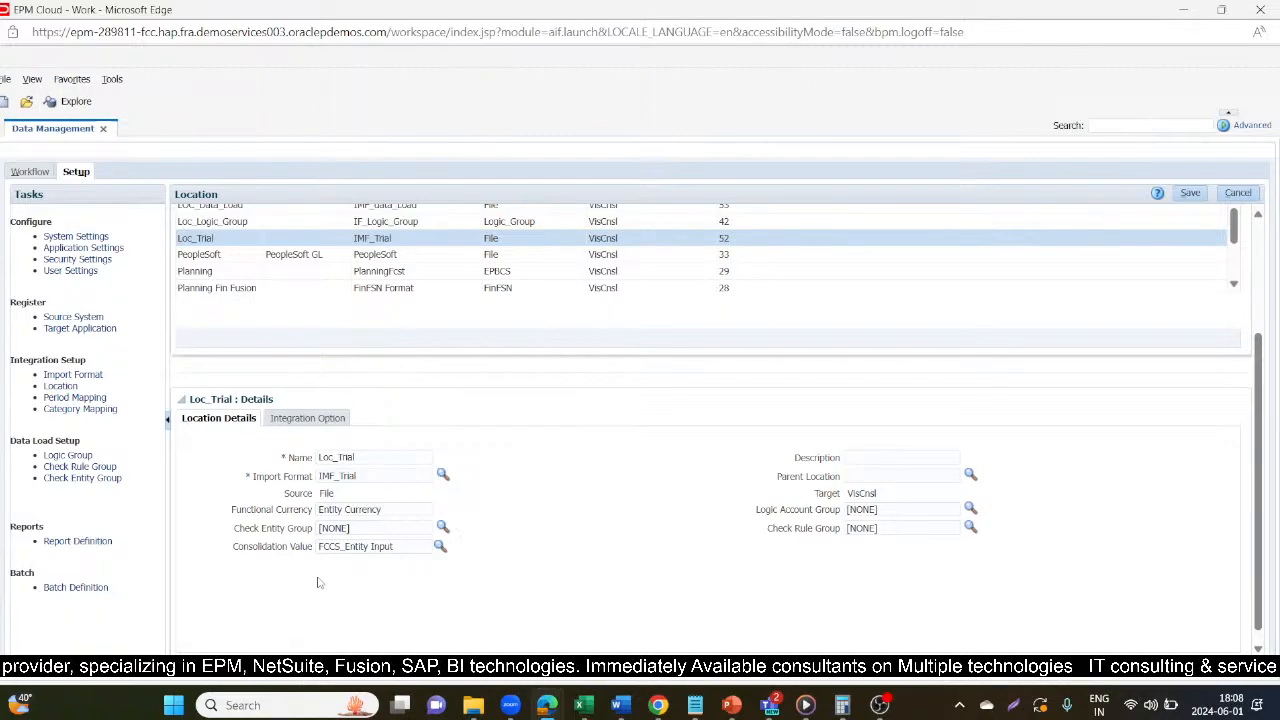
Open the data load mappings in the workflow and change the point of view location to Loc_Trial.
{"action": "left_click", "coordinate": [42, 173]}
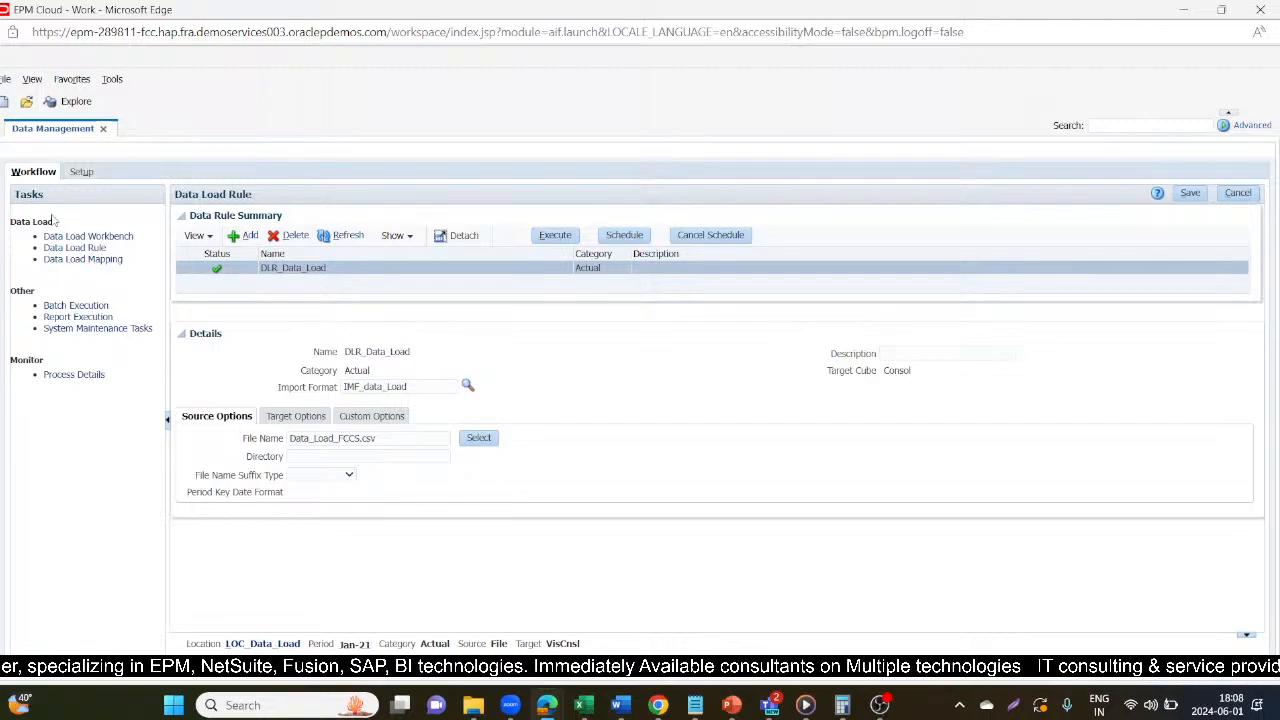
{"action": "left_click", "coordinate": [75, 259]}
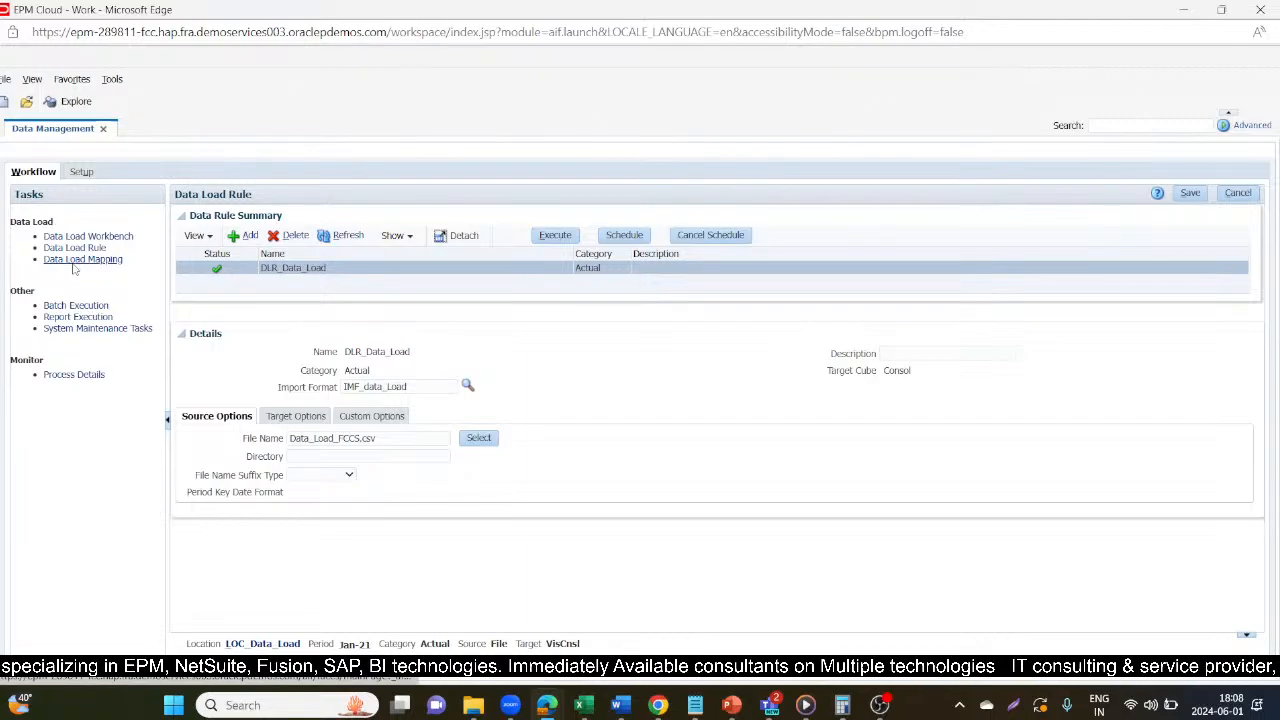
{"action": "left_click", "coordinate": [265, 645]}
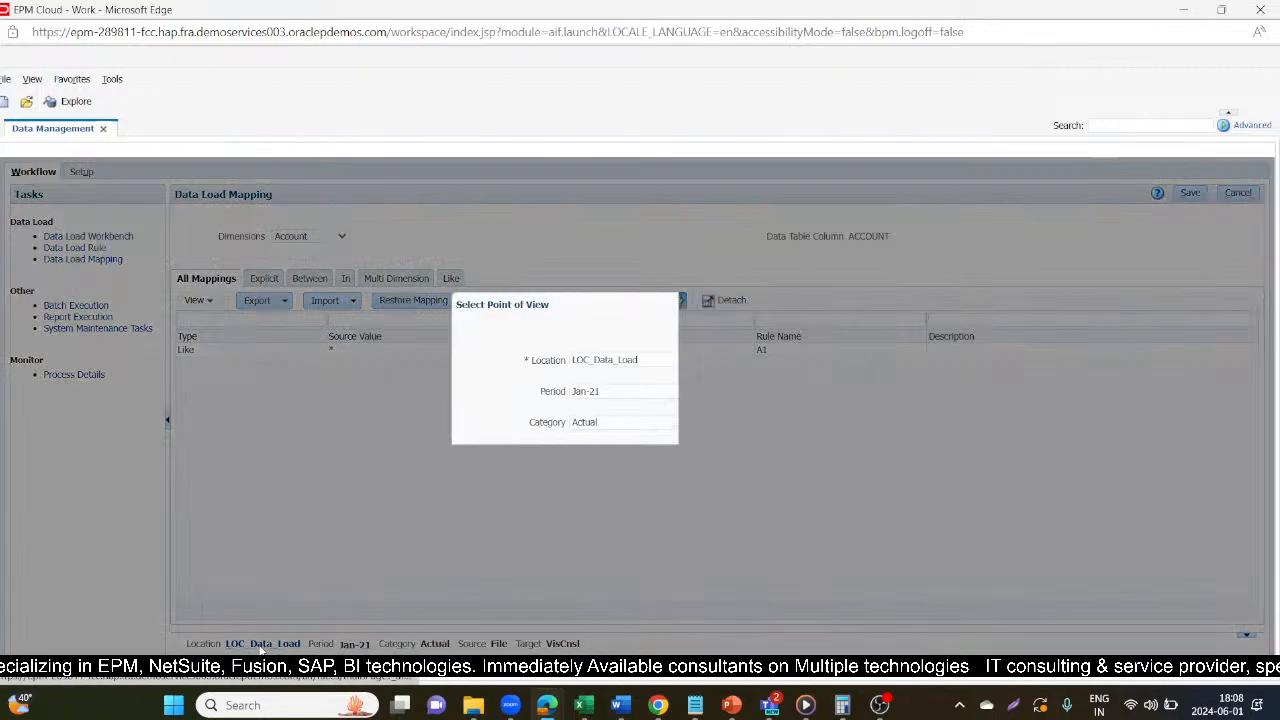
{"action": "left_click", "coordinate": [790, 360]}
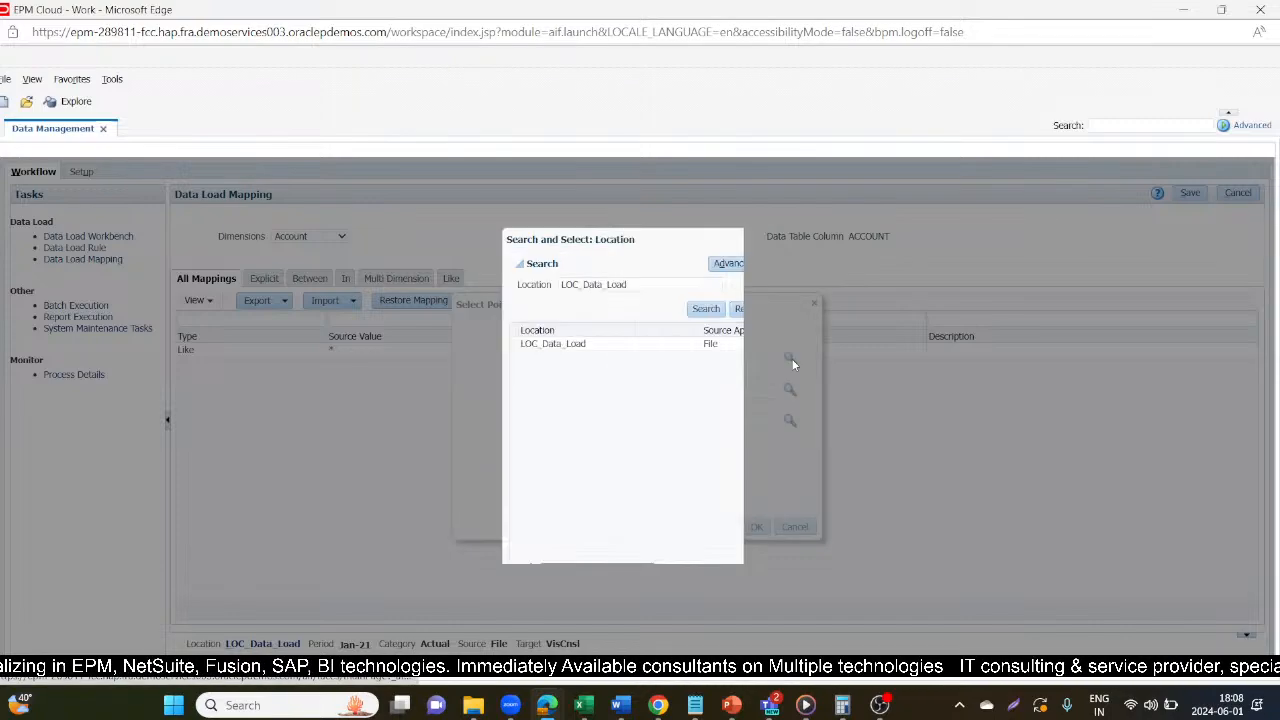
{"action": "left_click", "coordinate": [750, 309]}
{"action": "left_click", "coordinate": [706, 309]}
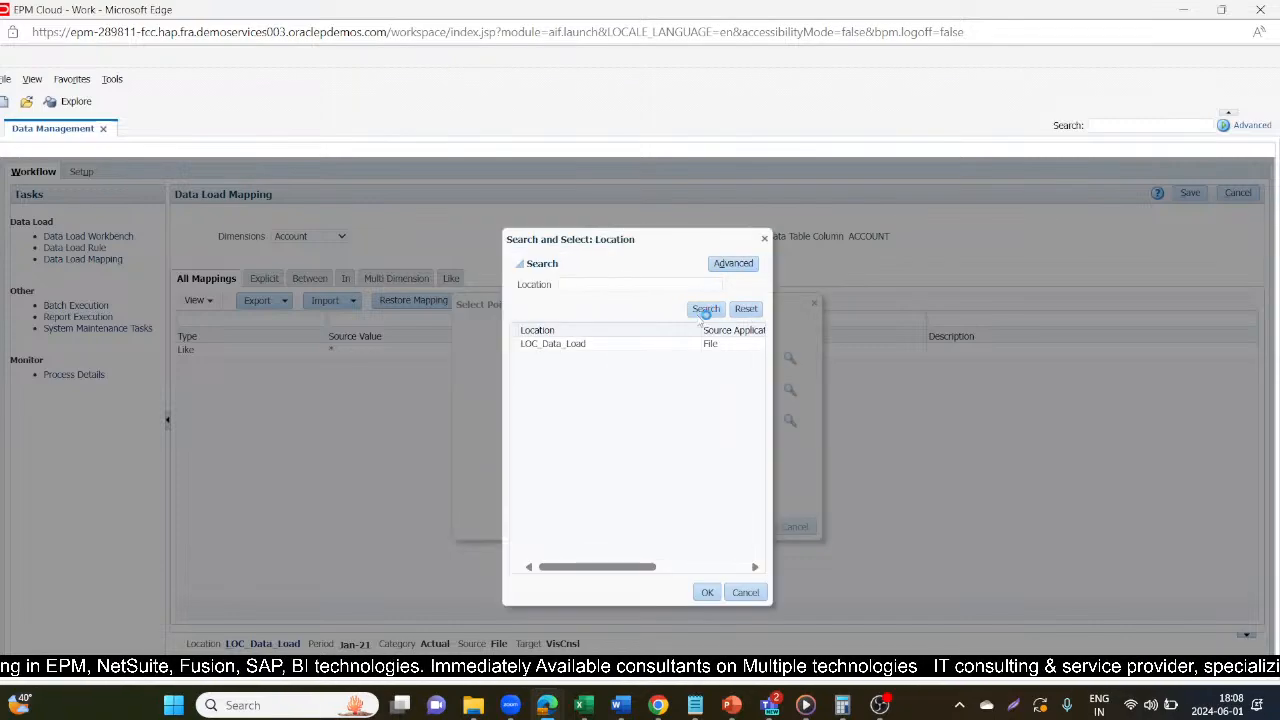
{"action": "left_click", "coordinate": [575, 550]}
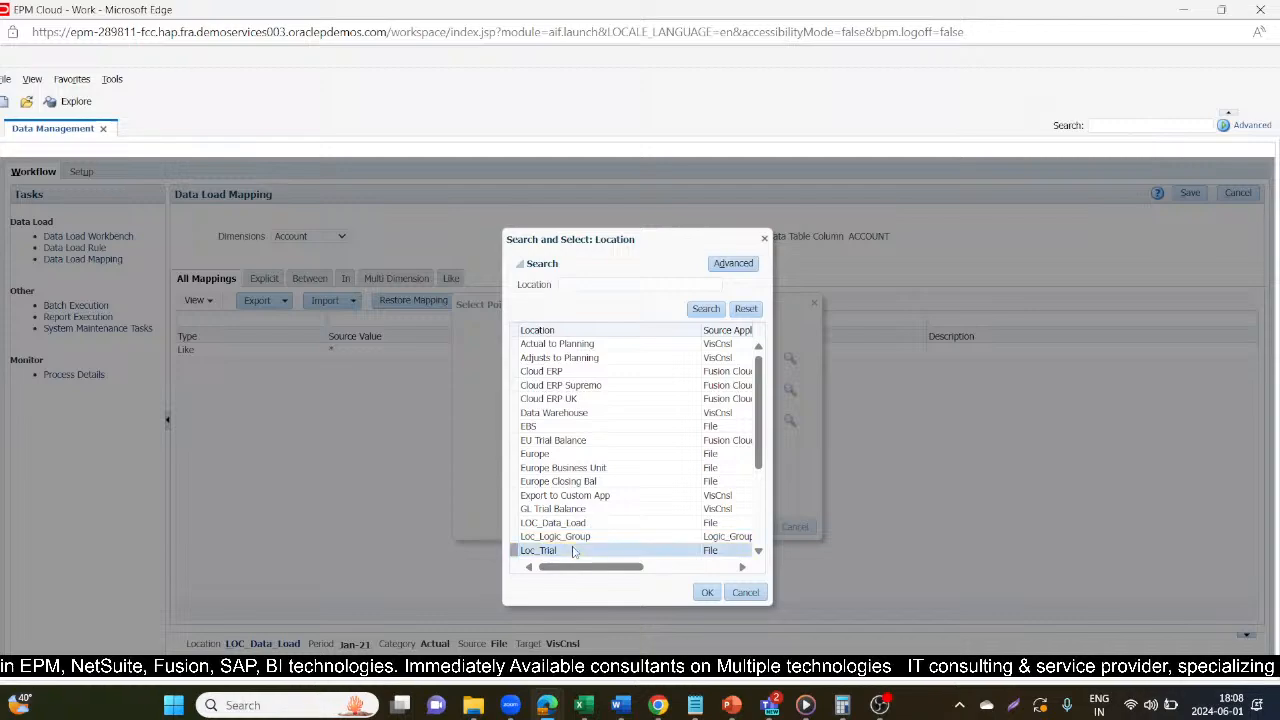
{"action": "left_click", "coordinate": [707, 592]}
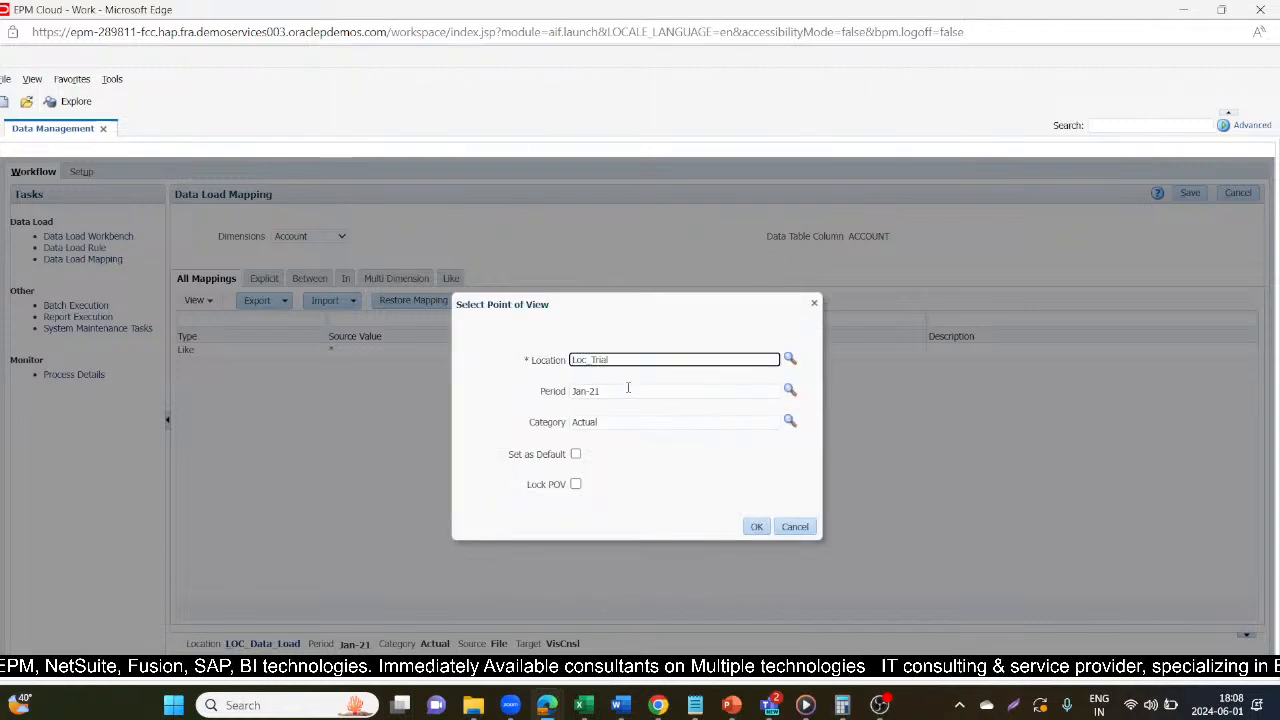
{"action": "left_click", "coordinate": [754, 526]}
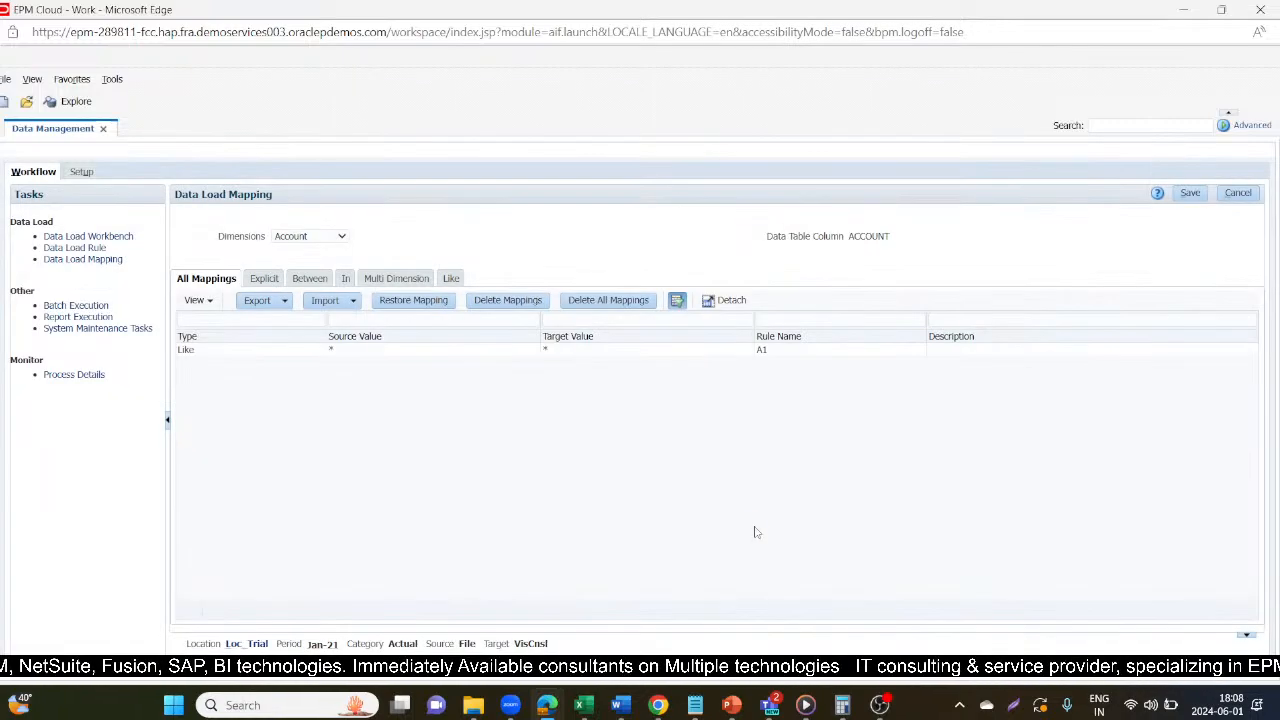
Review the Like mappings of Loc_Trial for the Account, Data Source, Entity and From Currency dimensions.
{"action": "left_click", "coordinate": [450, 279]}
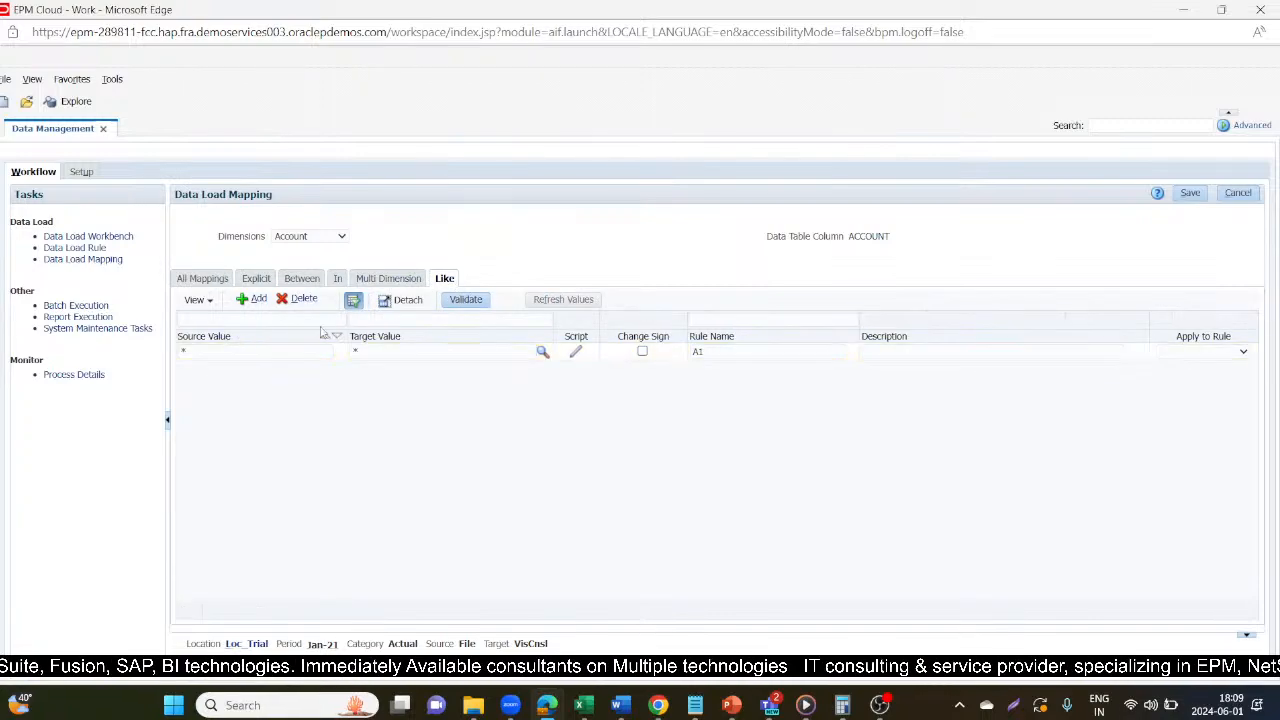
{"action": "left_click", "coordinate": [315, 236]}
{"action": "left_click", "coordinate": [311, 277]}
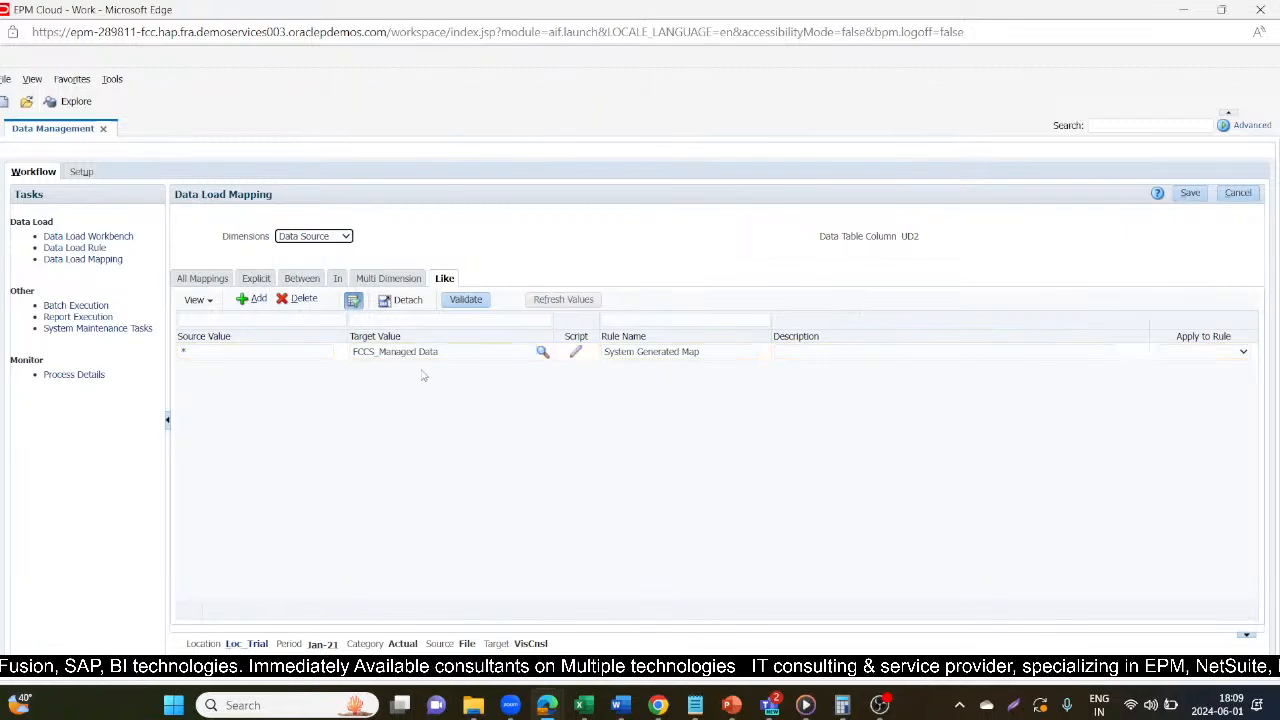
{"action": "left_click", "coordinate": [344, 237]}
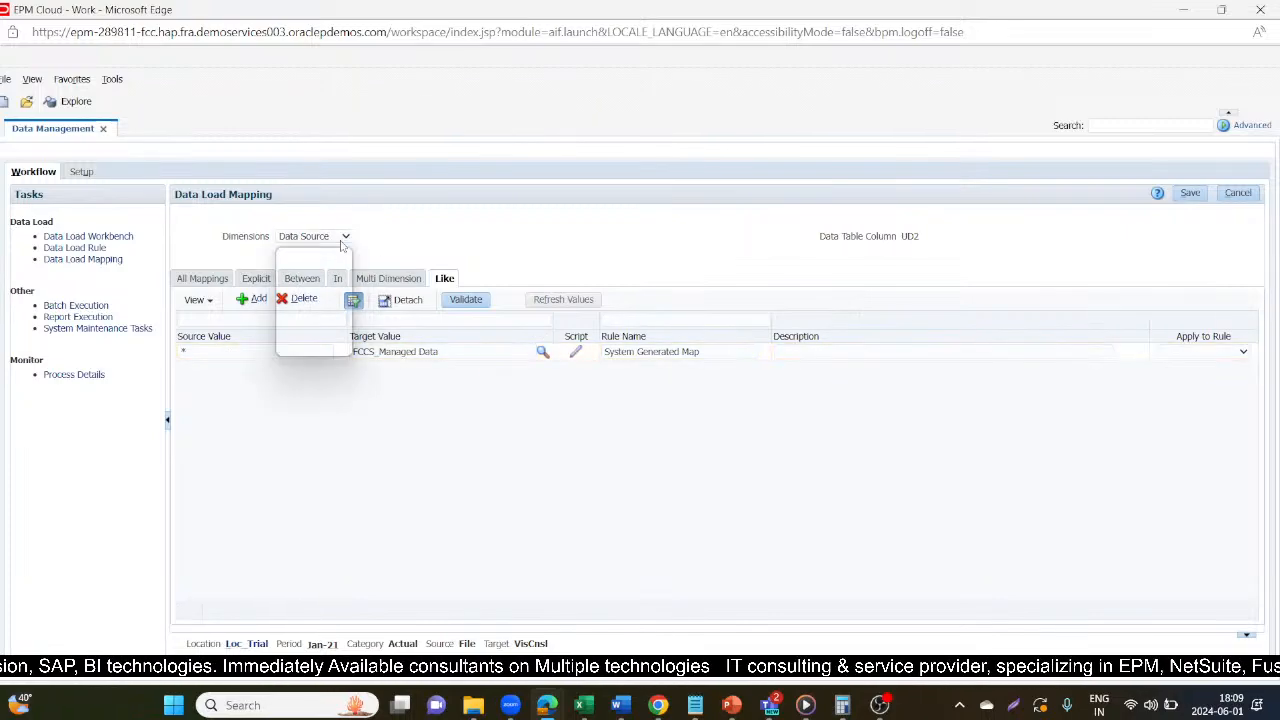
{"action": "left_click", "coordinate": [334, 290]}
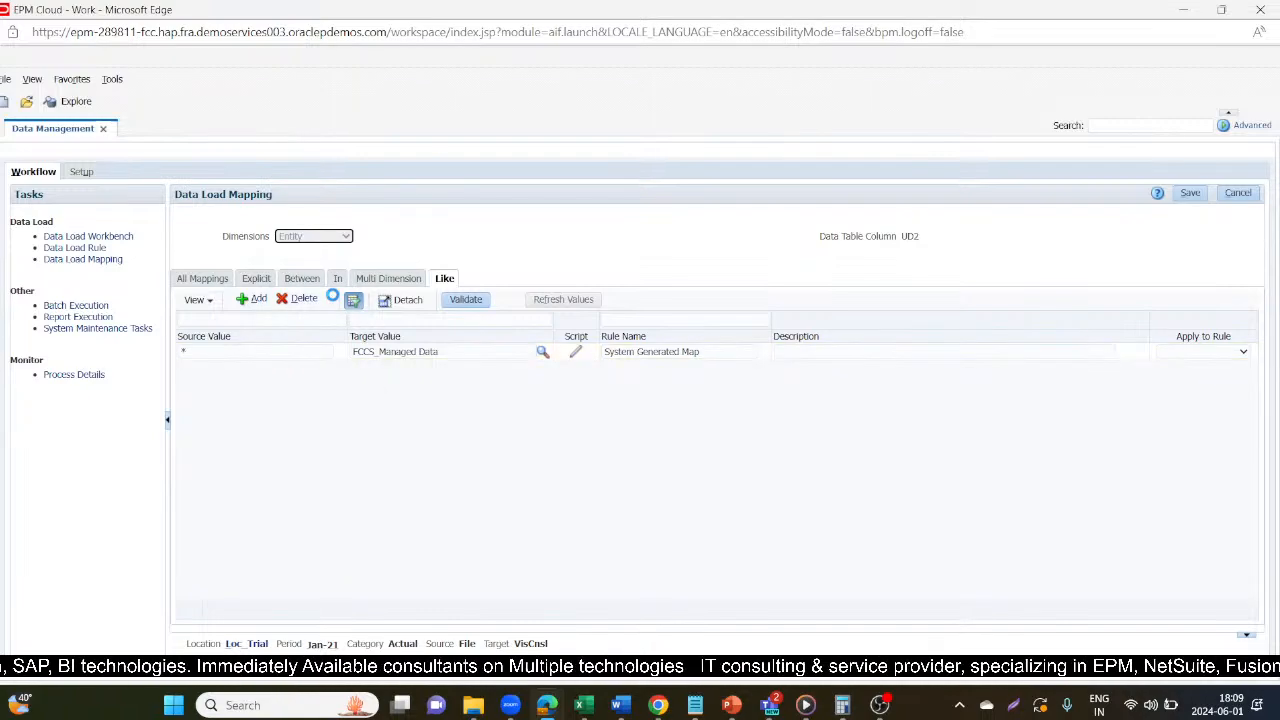
{"action": "left_click", "coordinate": [340, 237]}
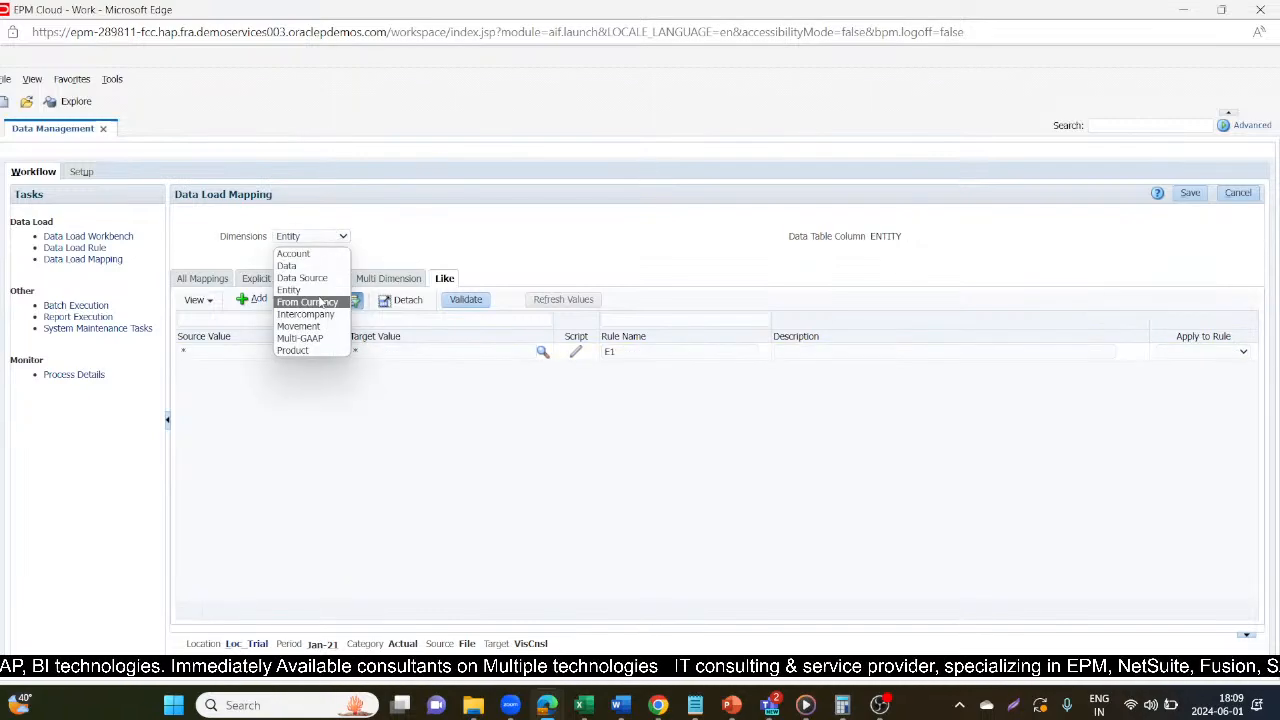
{"action": "left_click", "coordinate": [320, 302]}
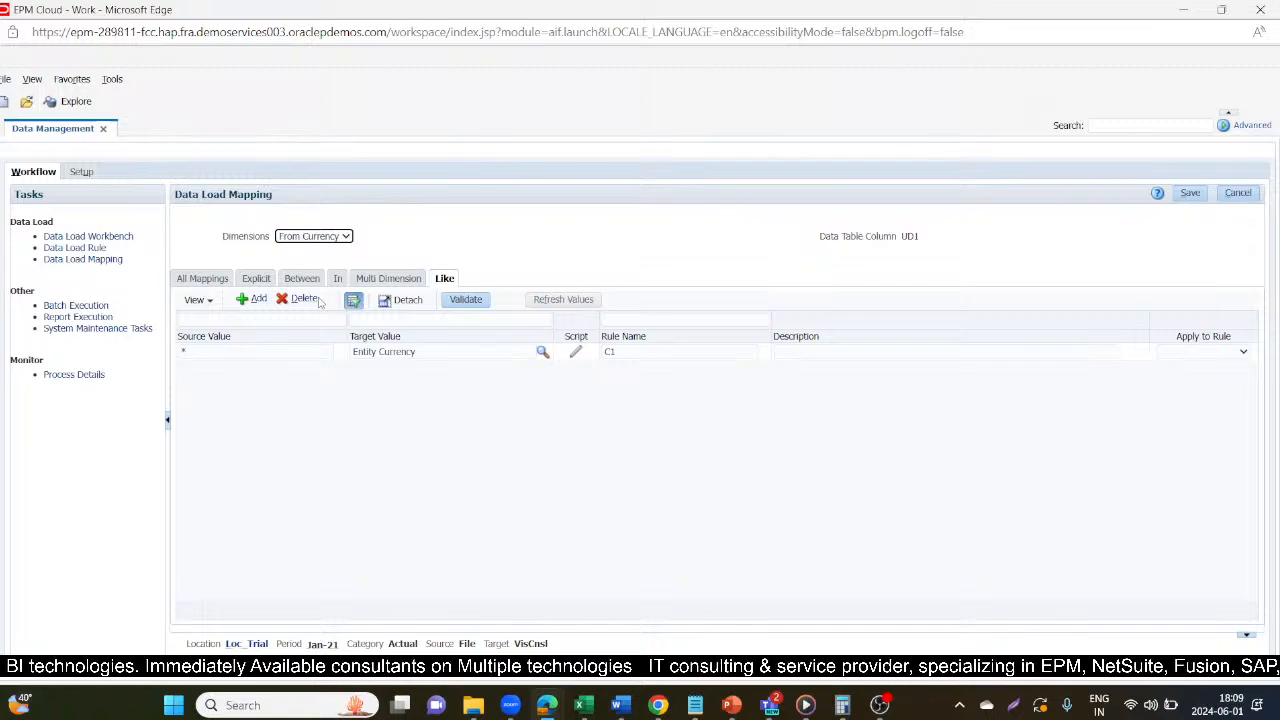
Review the Like mappings of Loc_Trial for the Intercompany, Movement, Multi-GAAP and Product dimensions.
{"action": "left_click", "coordinate": [334, 237]}
{"action": "left_click", "coordinate": [330, 300]}
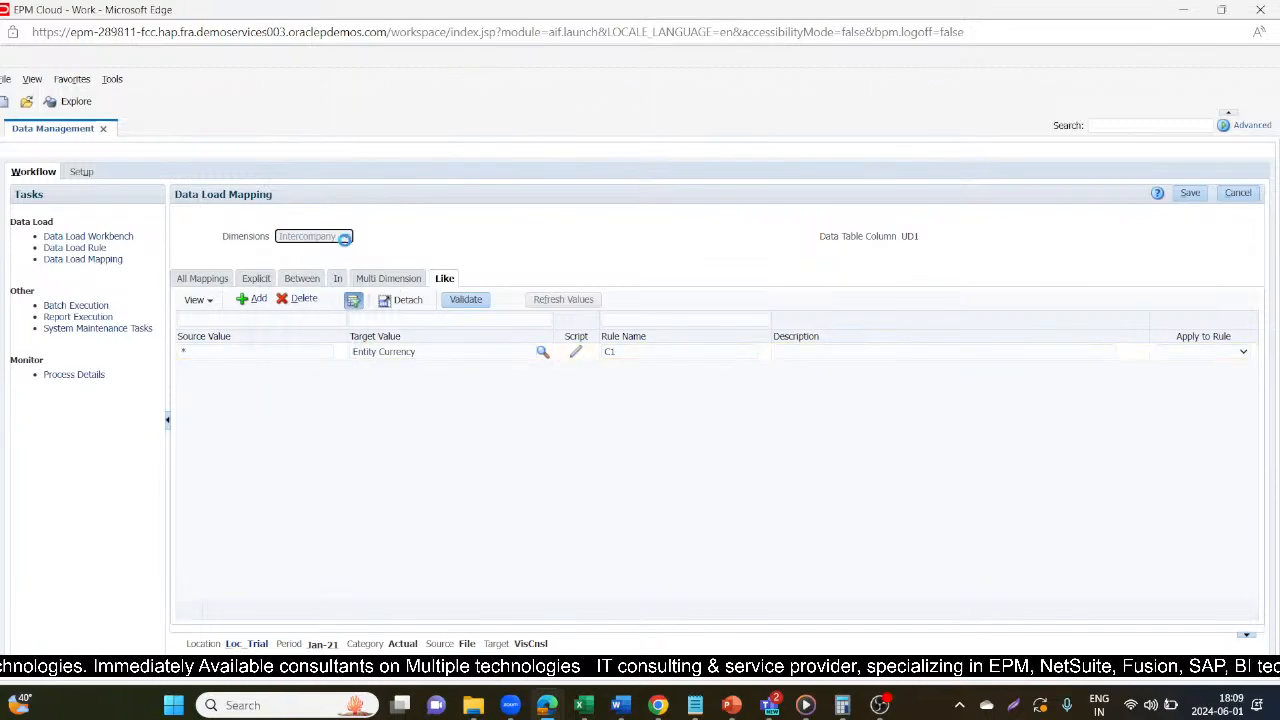
{"action": "left_click", "coordinate": [347, 237]}
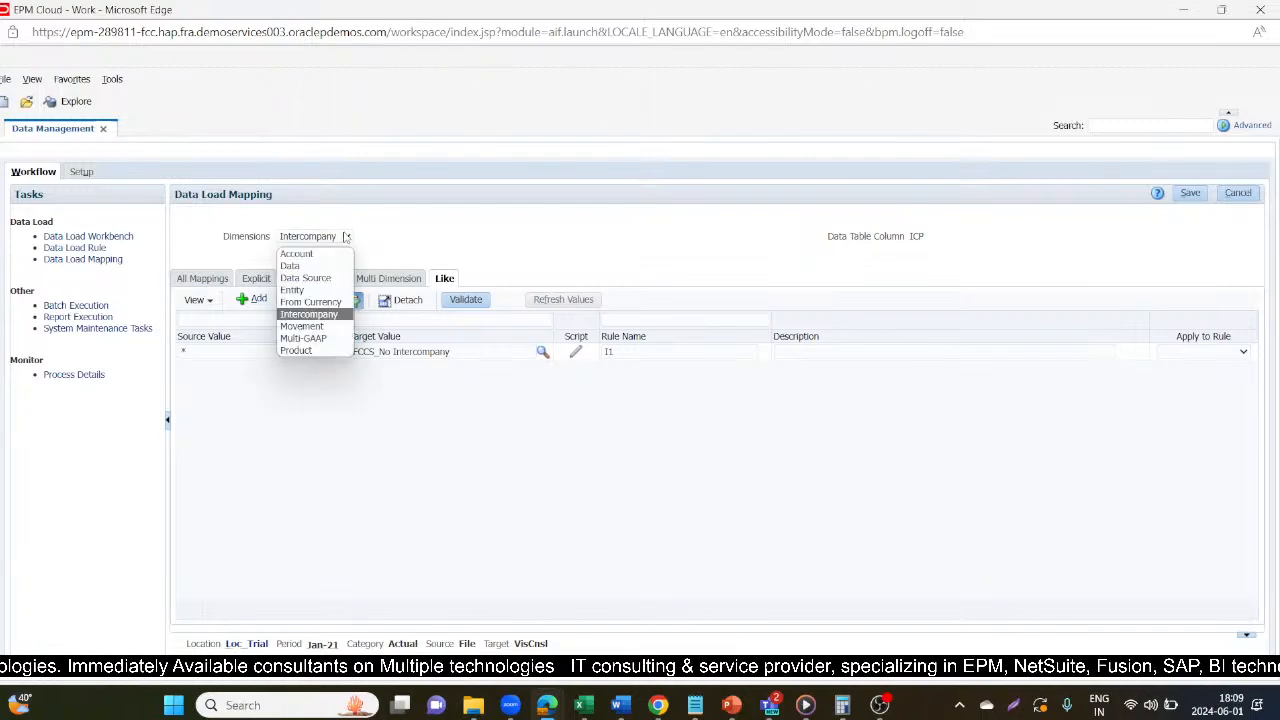
{"action": "left_click", "coordinate": [315, 332]}
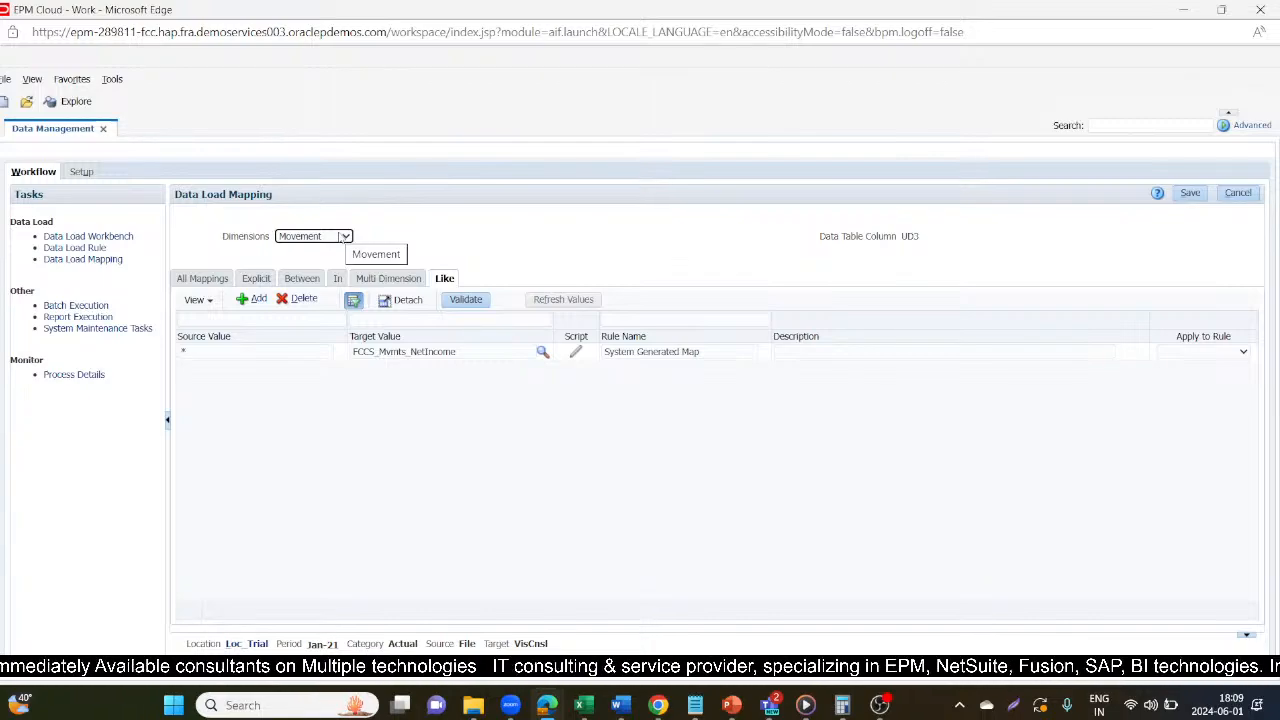
{"action": "left_click", "coordinate": [341, 238]}
{"action": "left_click", "coordinate": [314, 343]}
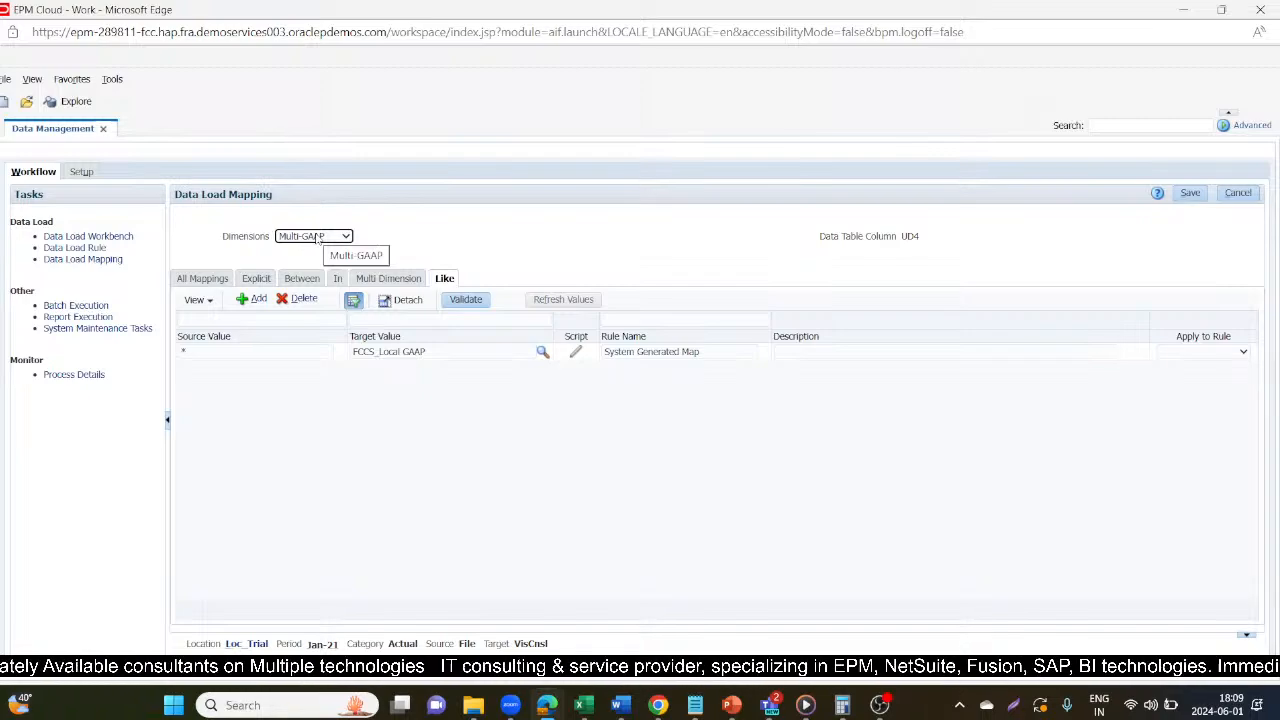
{"action": "left_click", "coordinate": [318, 237]}
{"action": "left_click", "coordinate": [303, 352]}
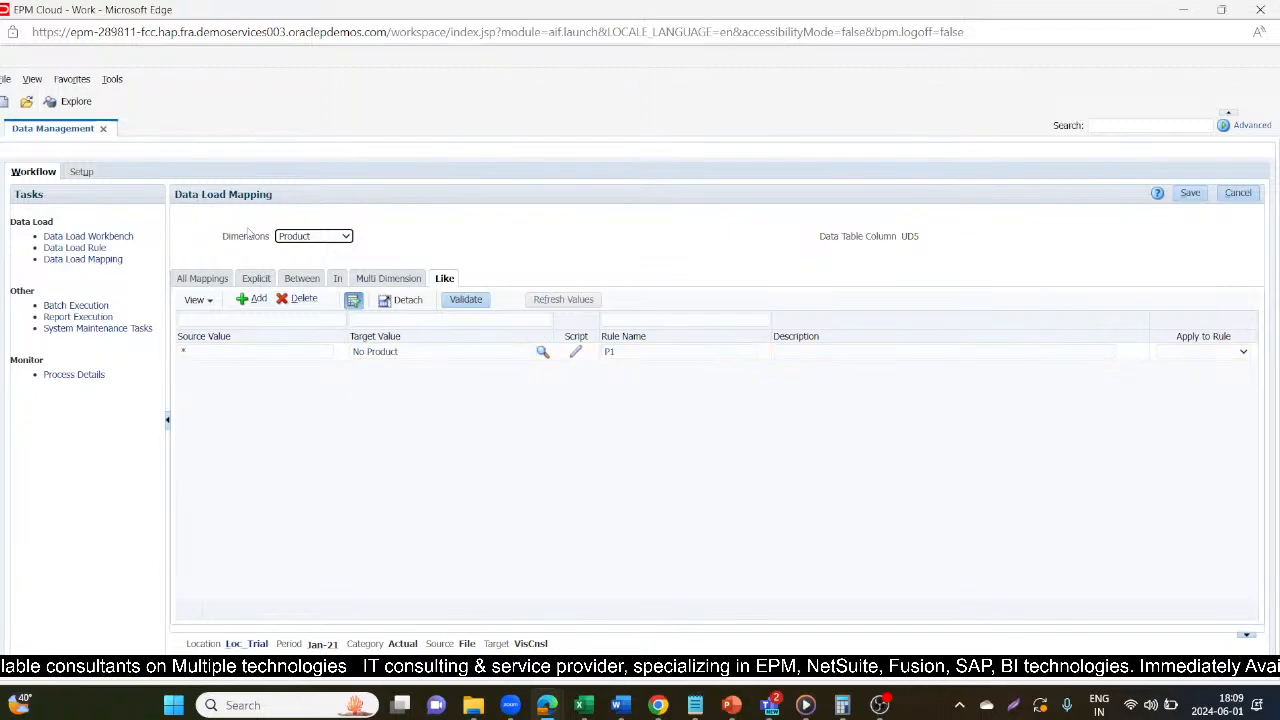
Open the data load rule of Loc_Trial and check its name, import format and source file.
{"action": "left_click", "coordinate": [74, 248]}
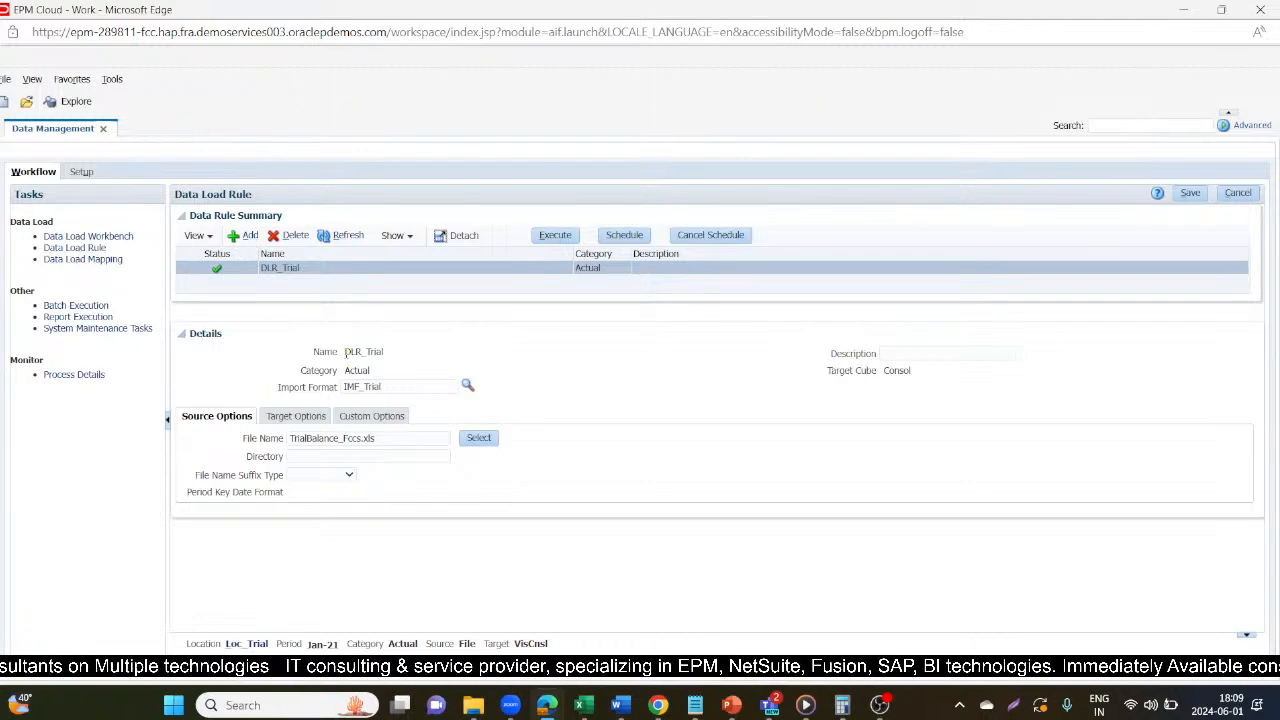
{"action": "left_click_drag", "start_coordinate": [345, 351], "coordinate": [386, 353]}
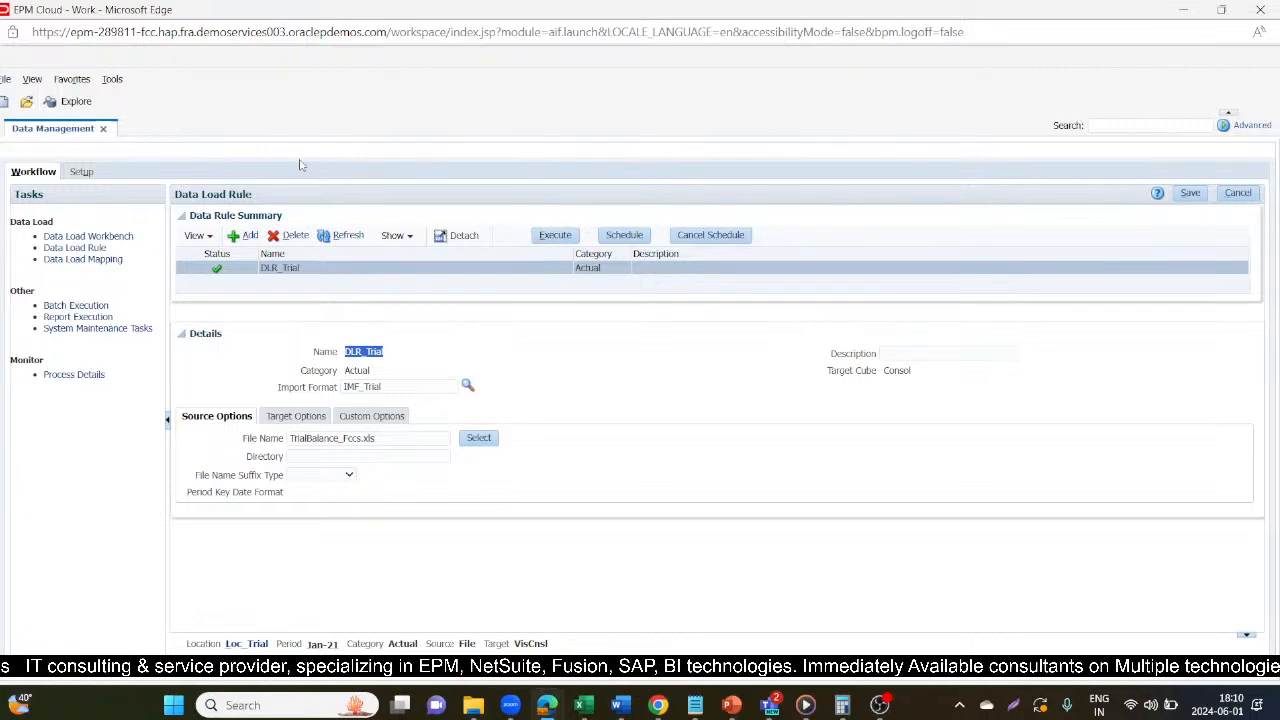
Create and save a batch definition named Batch_Load with VisCnsl as the target application.
{"action": "left_click", "coordinate": [82, 171]}
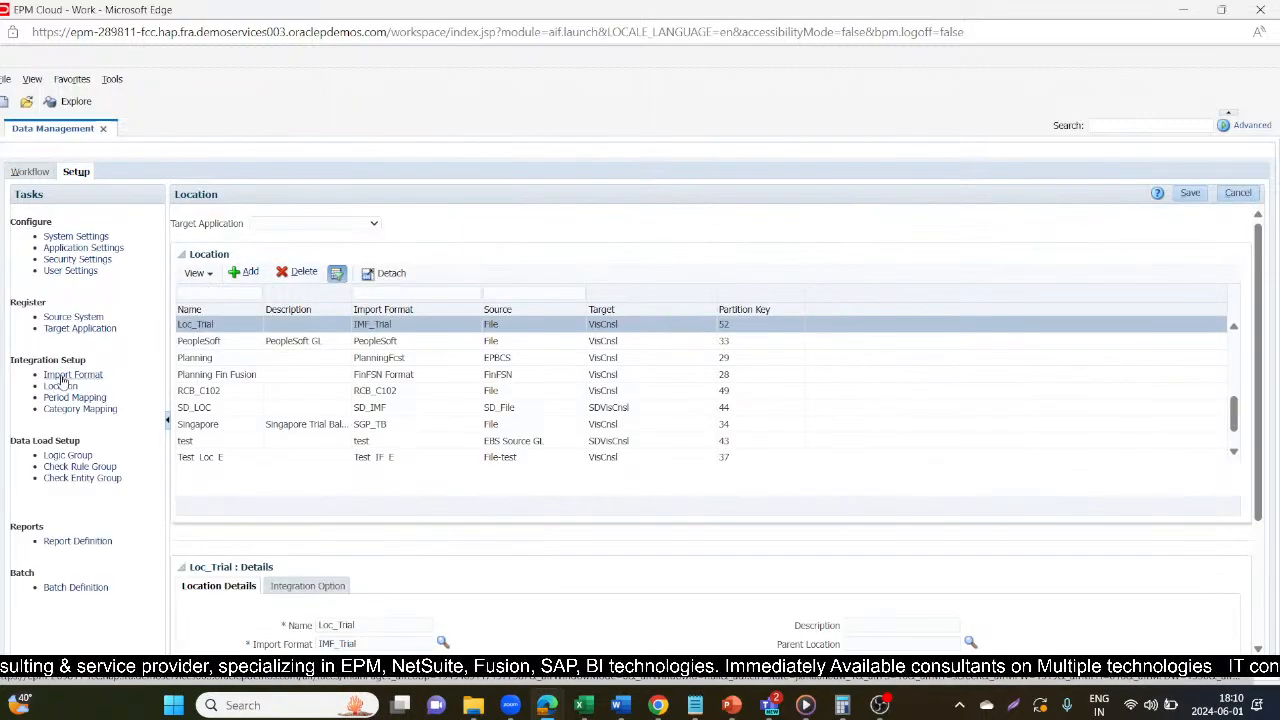
{"action": "left_click", "coordinate": [68, 591]}
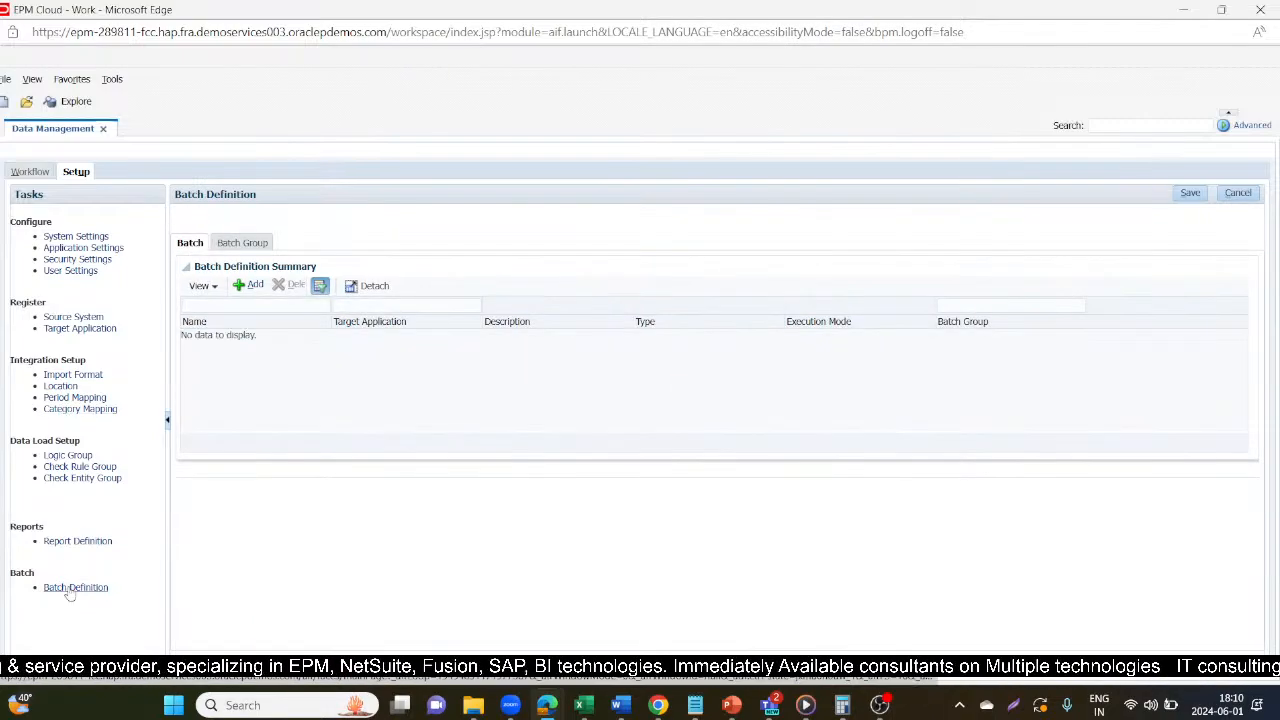
{"action": "left_click", "coordinate": [246, 283]}
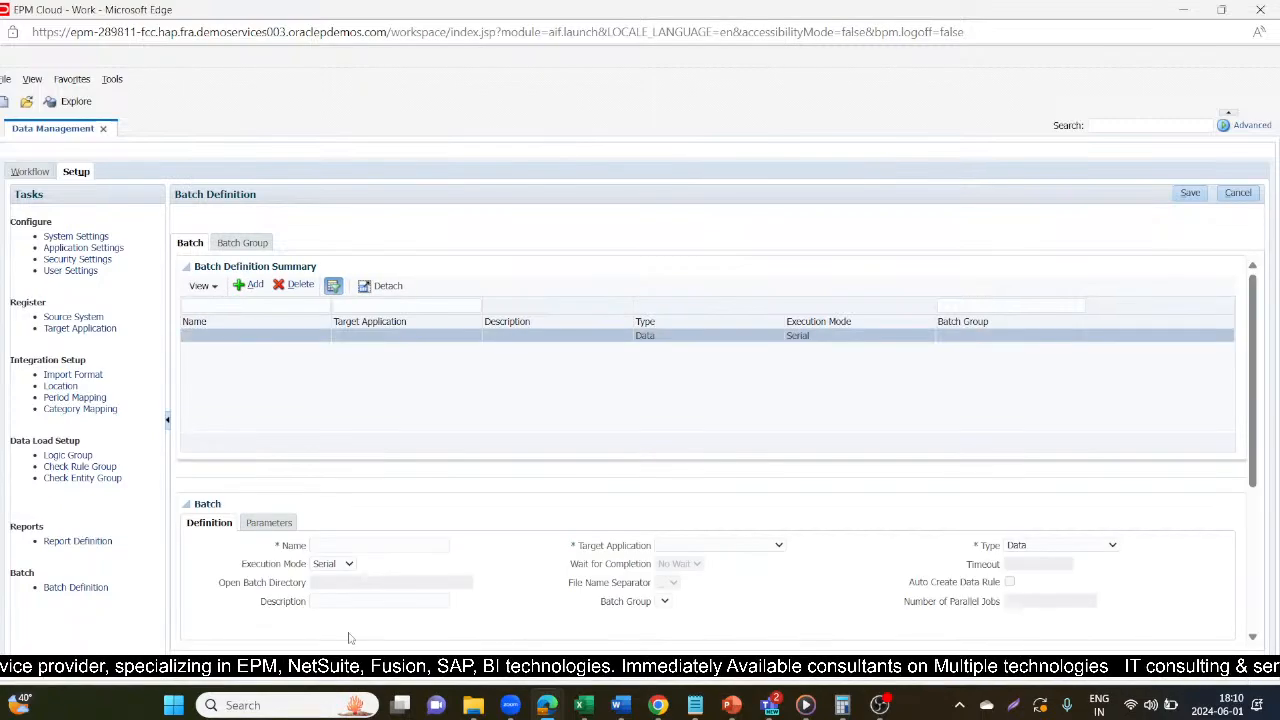
{"action": "left_click", "coordinate": [375, 545]}
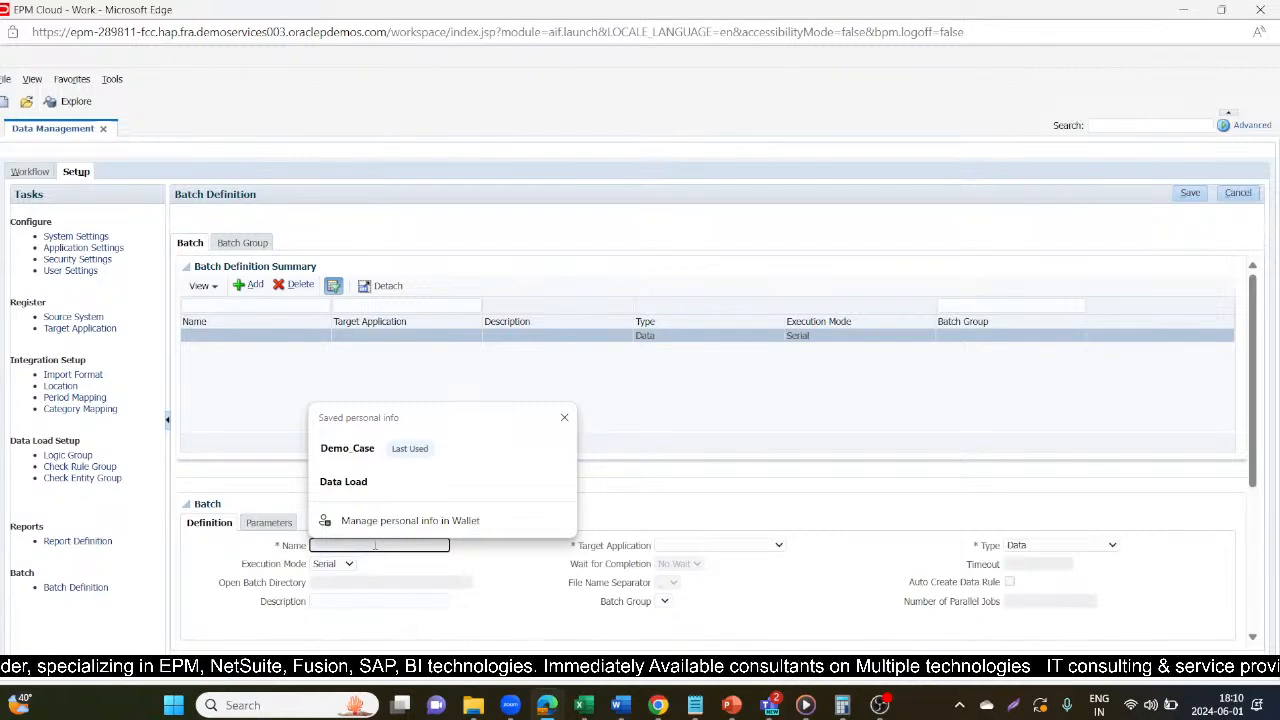
{"action": "type", "text": "Batch_Load"}
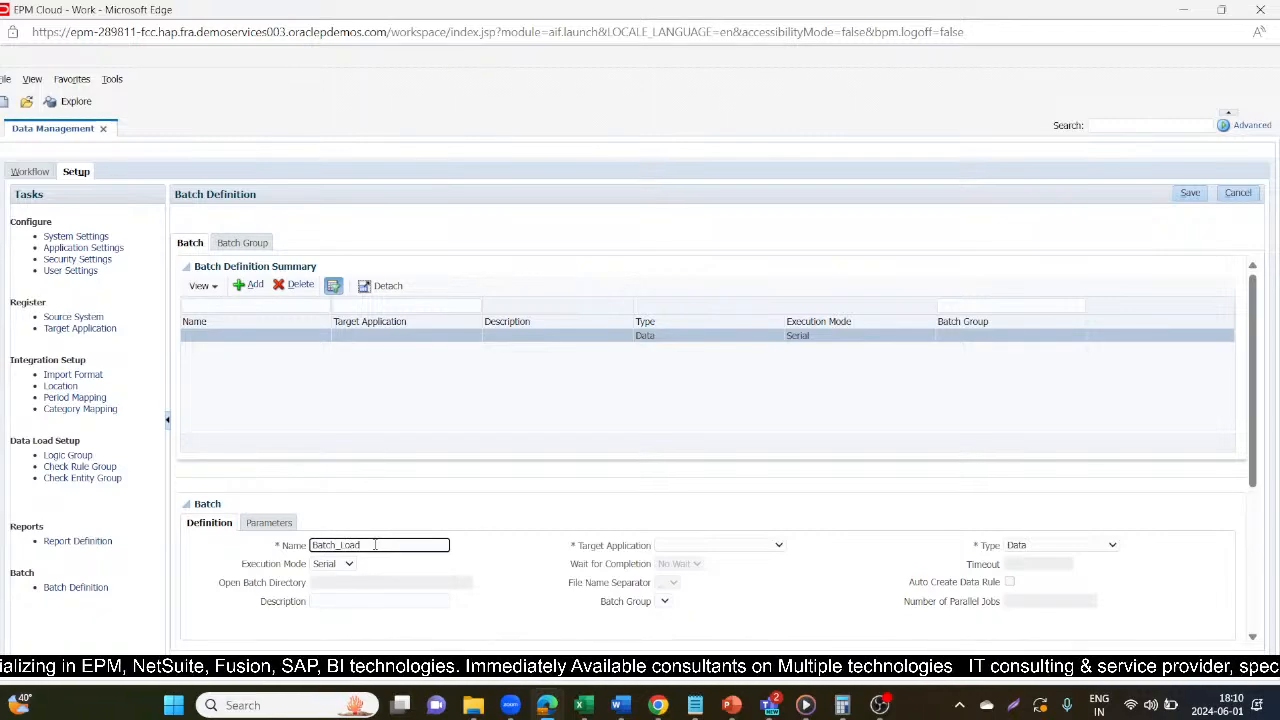
{"action": "left_click", "coordinate": [440, 479]}
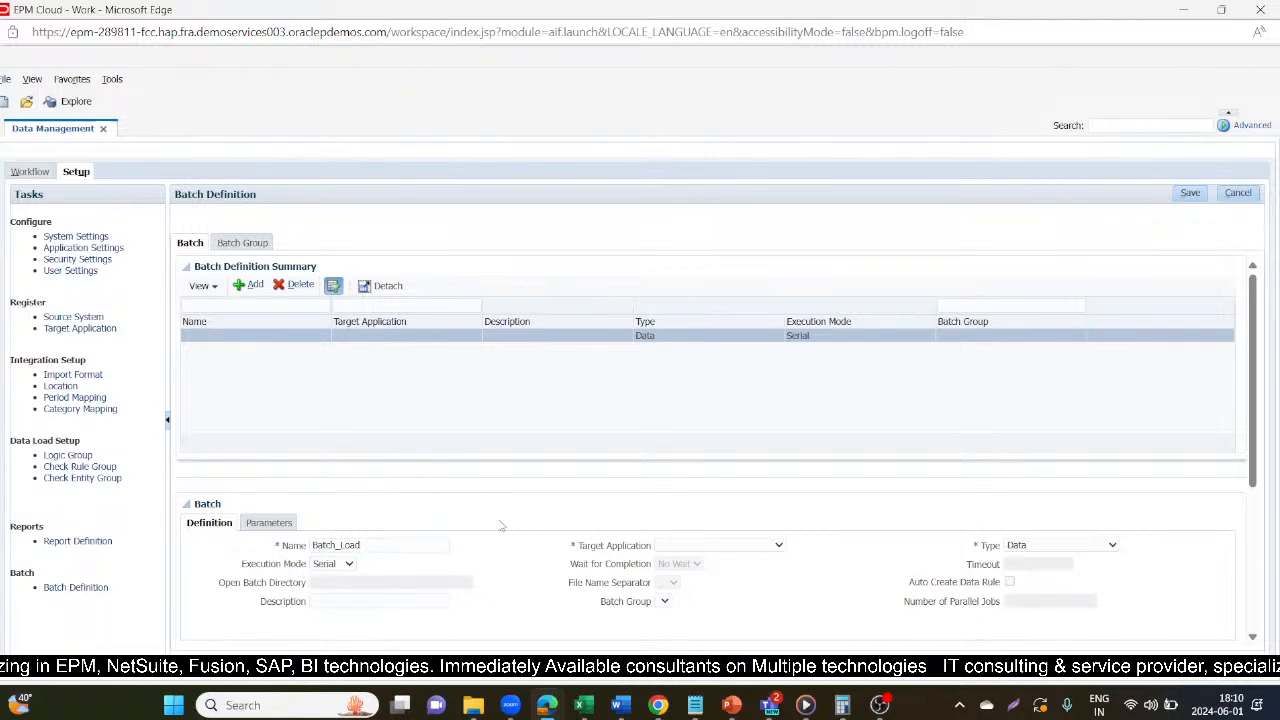
{"action": "left_click", "coordinate": [724, 546]}
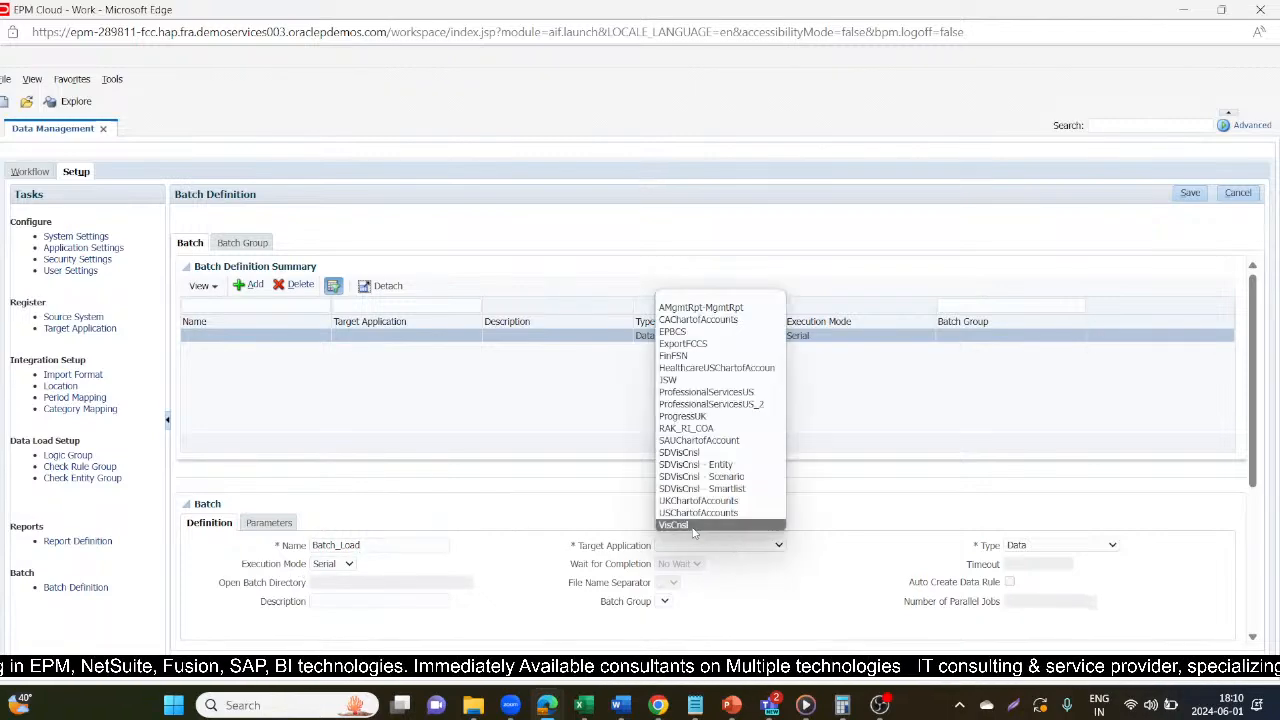
{"action": "left_click", "coordinate": [700, 524]}
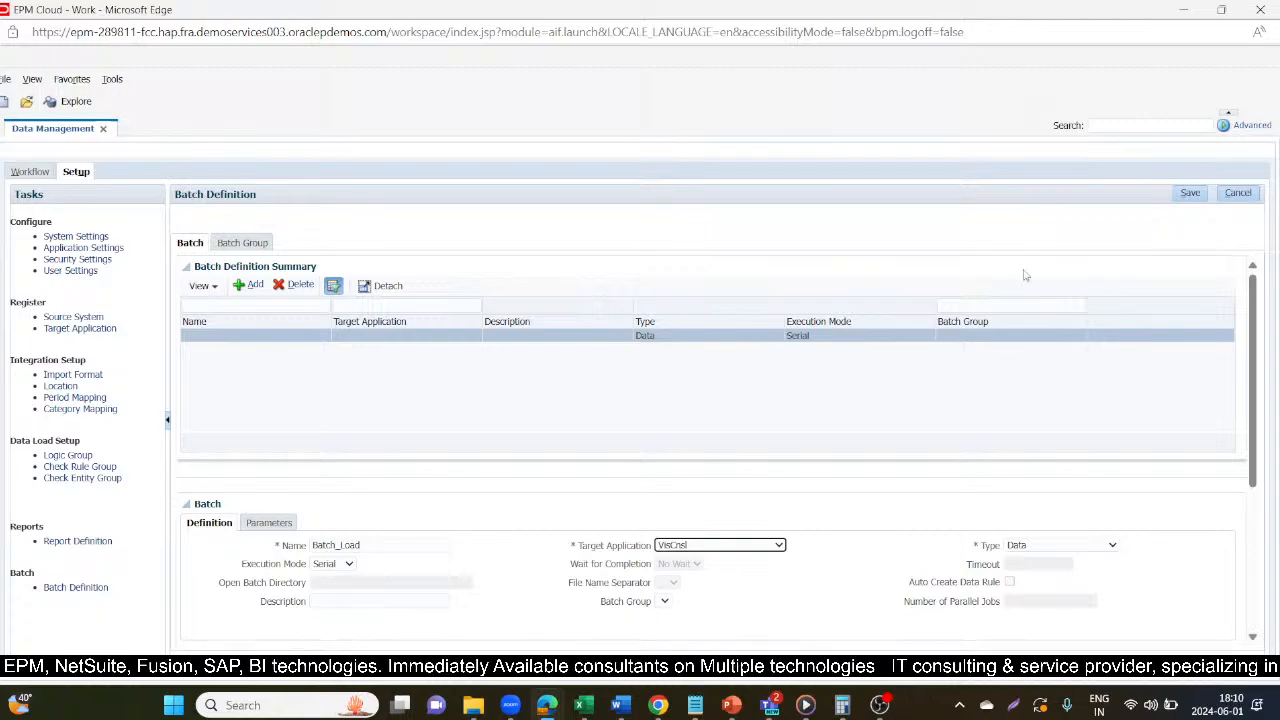
{"action": "left_click", "coordinate": [1190, 194]}
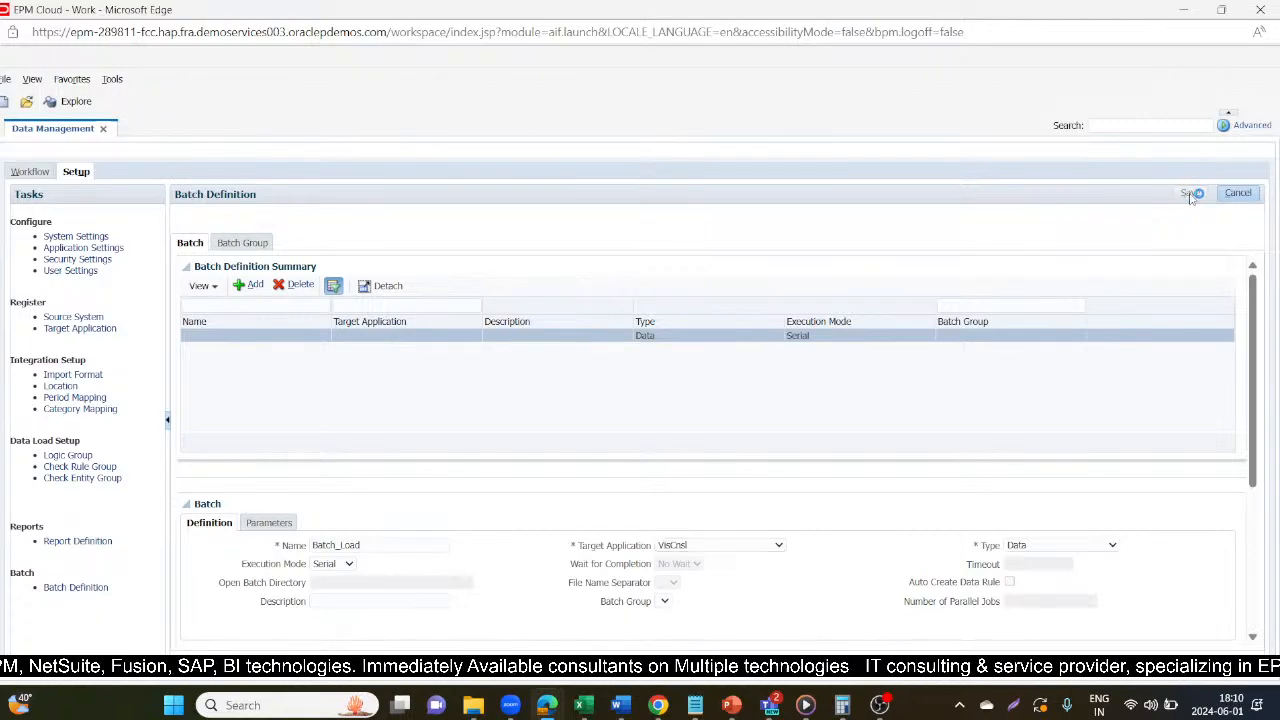
Add the DLR_Data_Load rule as a batch job of Batch_Load with job sequence 1 and save it.
{"action": "scroll", "coordinate": [720, 544], "scroll_direction": "down", "scroll_amount": 5}
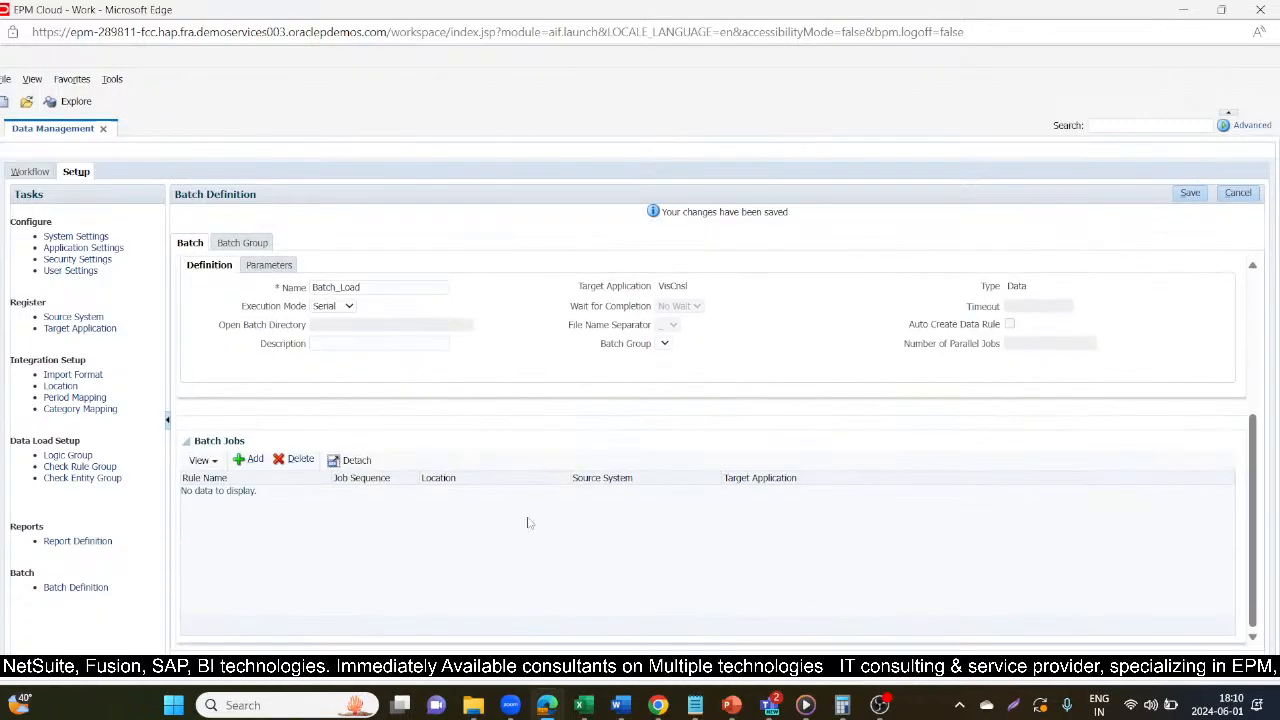
{"action": "left_click", "coordinate": [240, 460]}
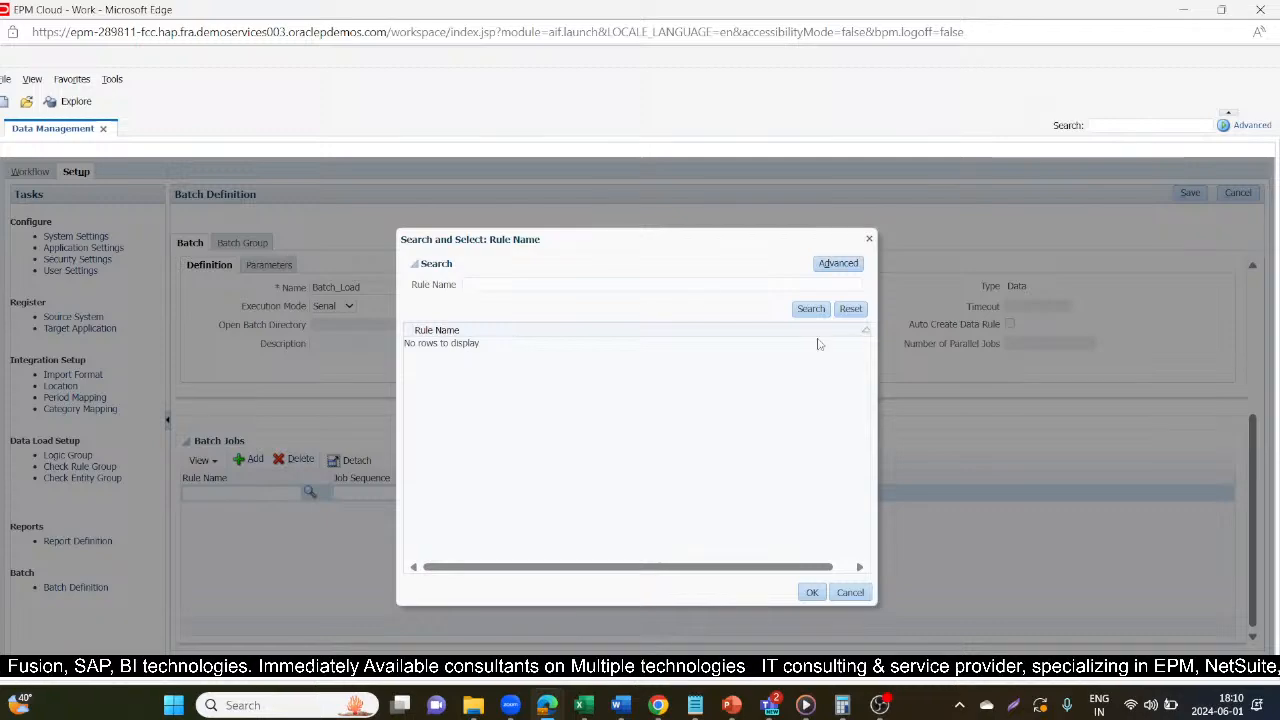
{"action": "left_click", "coordinate": [849, 309]}
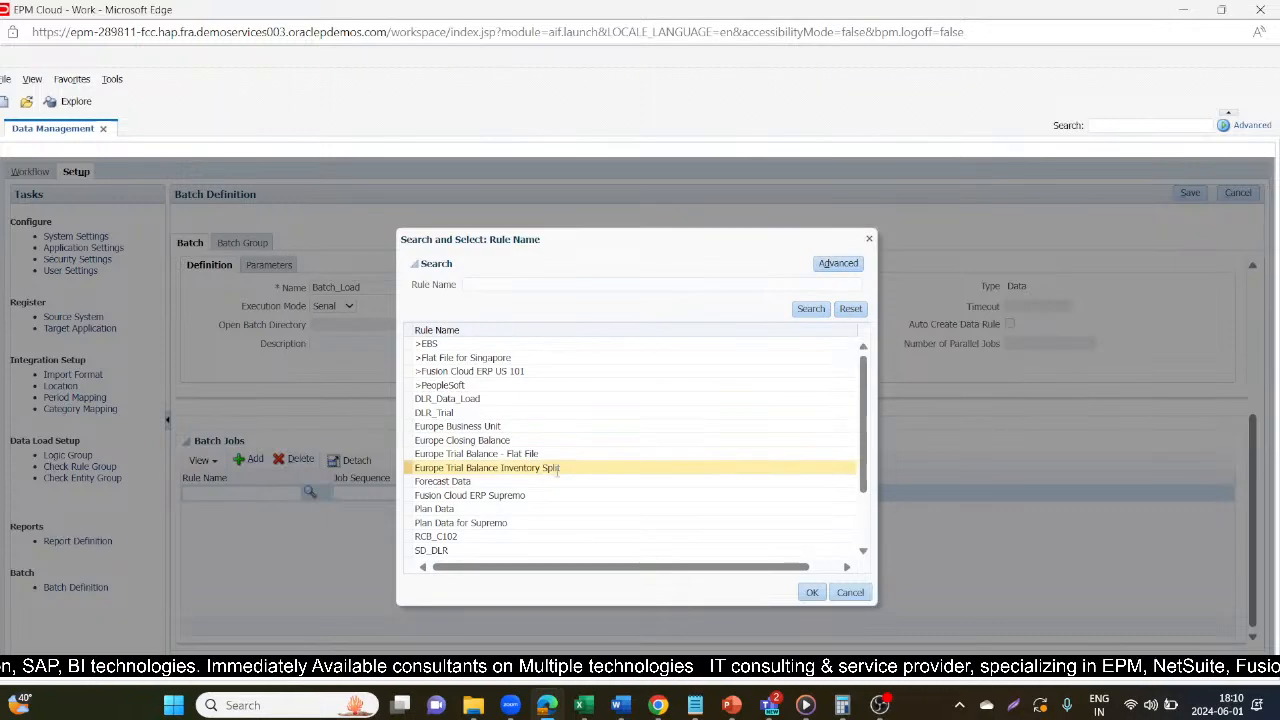
{"action": "scroll", "coordinate": [560, 468], "scroll_direction": "down", "scroll_amount": 2}
{"action": "scroll", "coordinate": [560, 468], "scroll_direction": "up", "scroll_amount": 2}
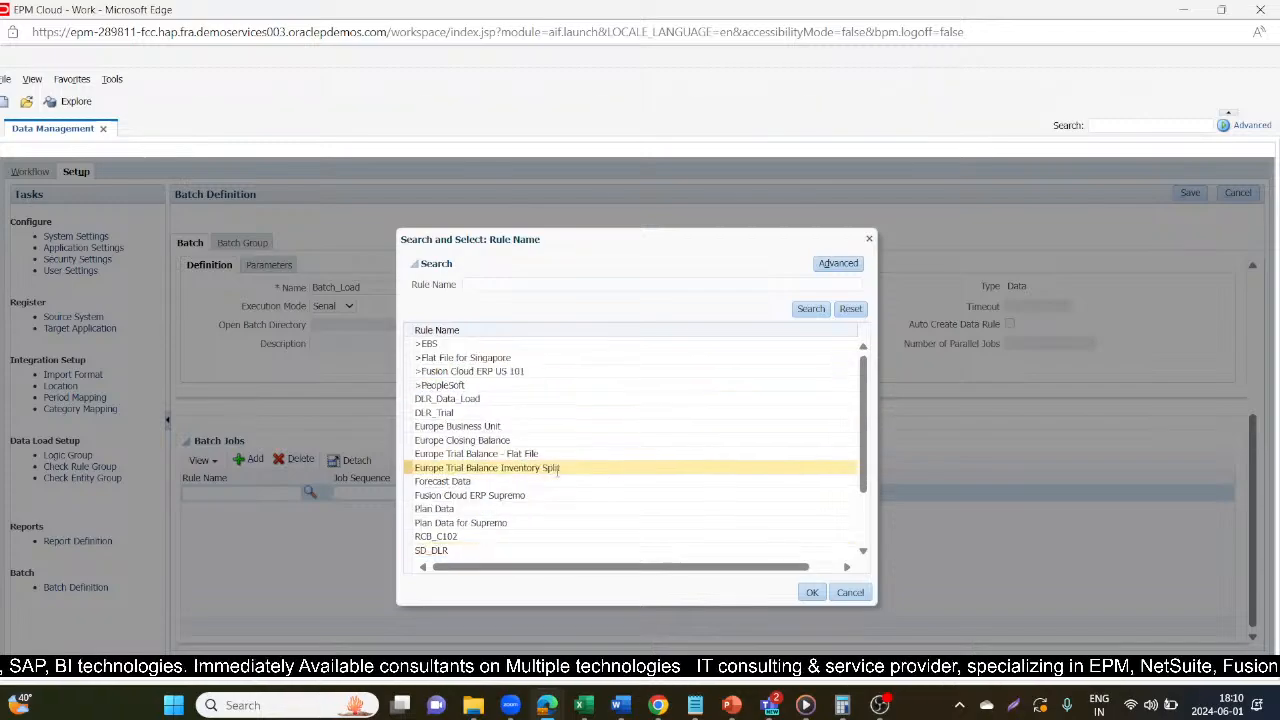
{"action": "left_click", "coordinate": [455, 398]}
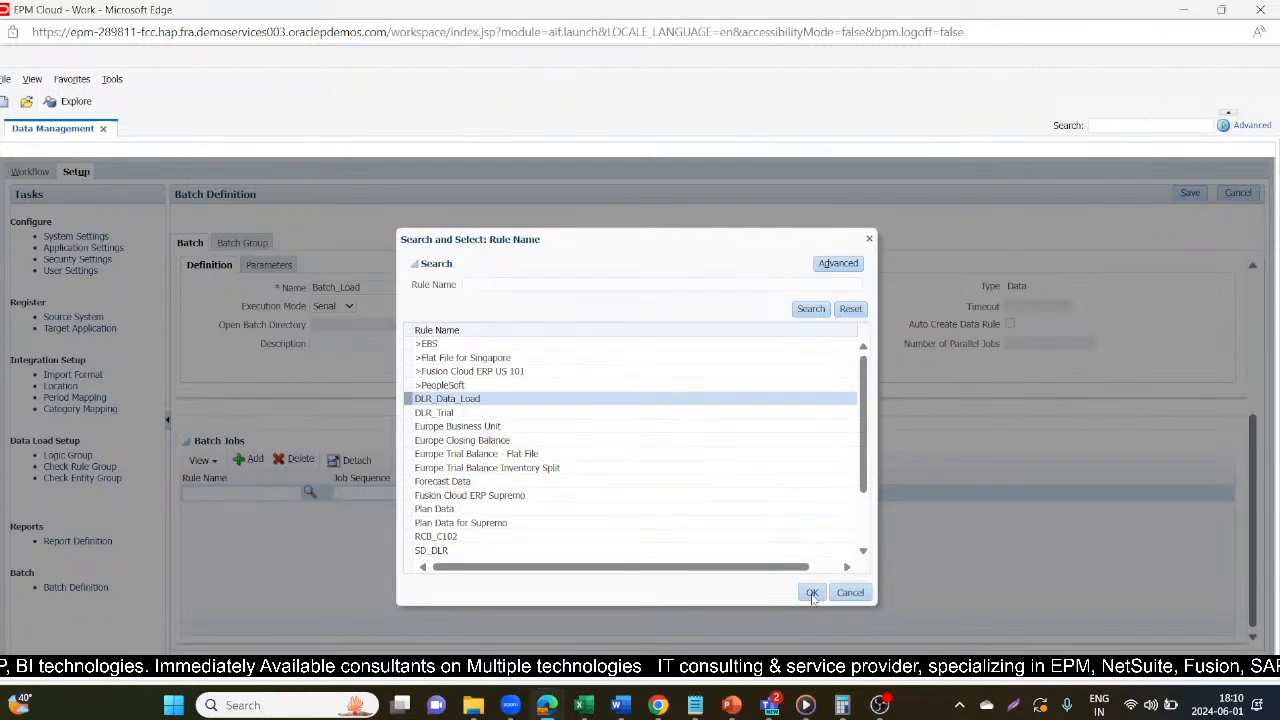
{"action": "left_click", "coordinate": [812, 592]}
{"action": "left_click", "coordinate": [369, 494]}
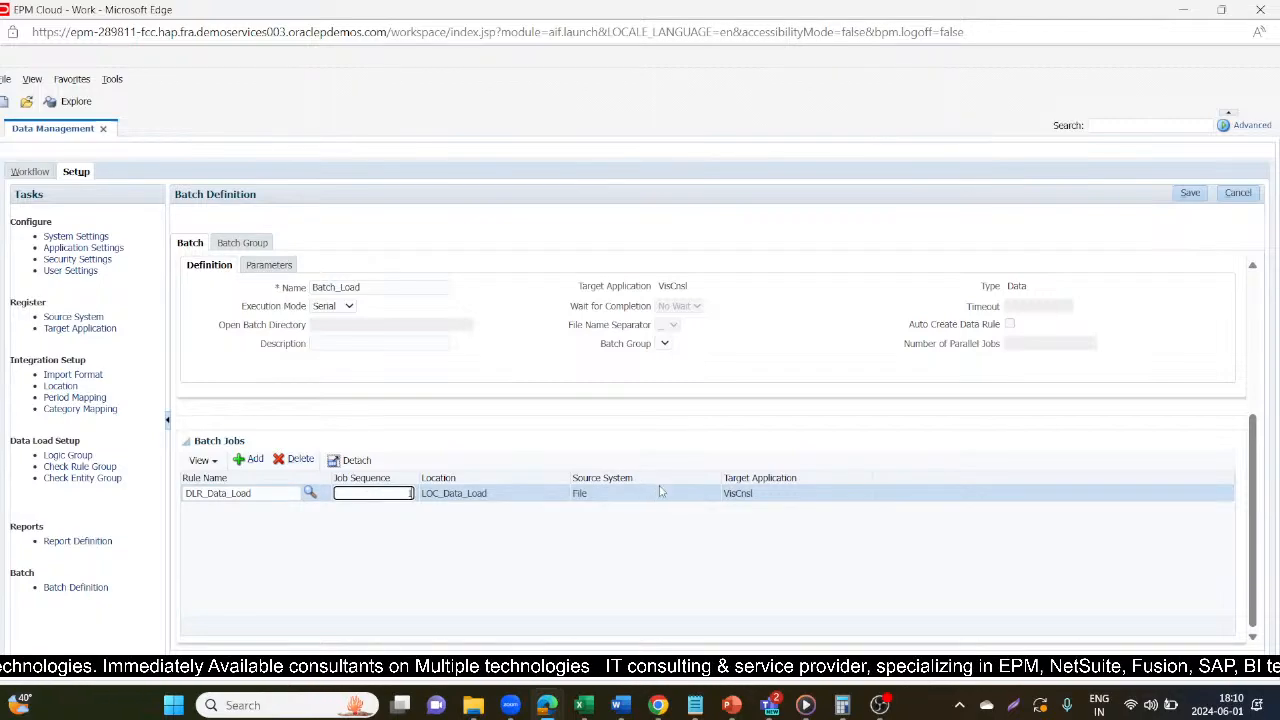
{"action": "left_click", "coordinate": [1186, 195]}
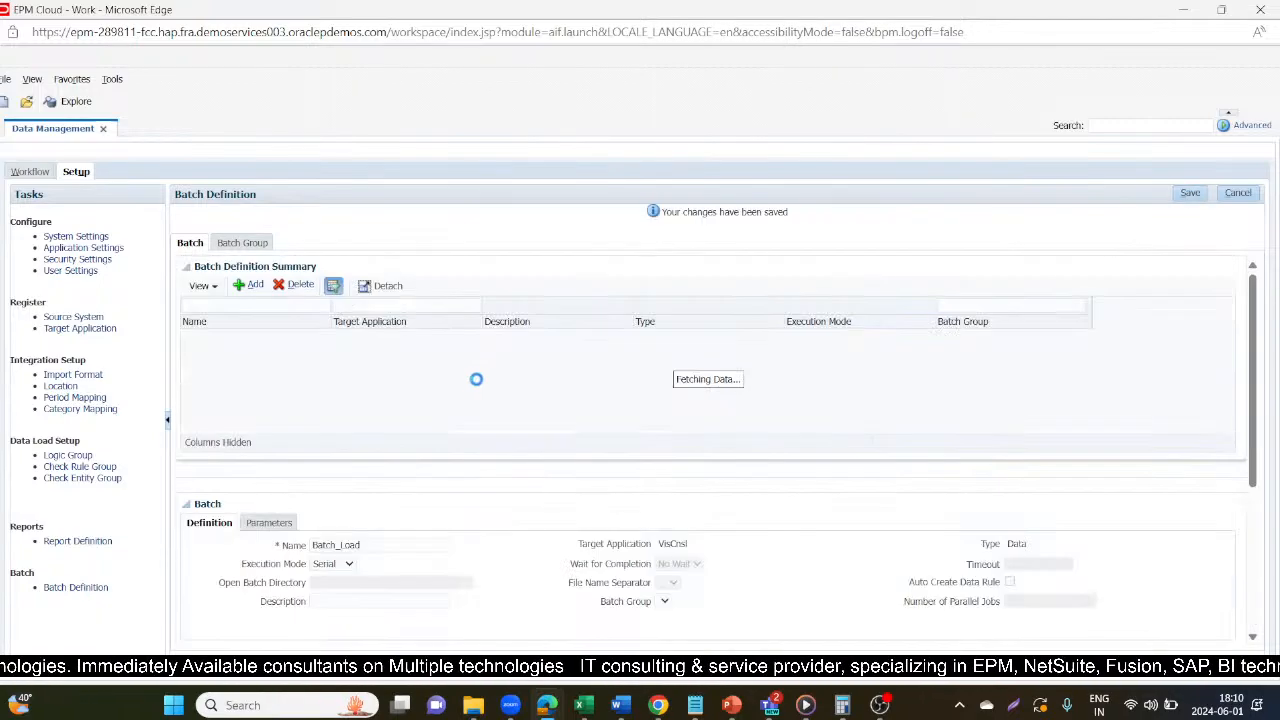
Add the DLR_Trial rule as a second batch job of Batch_Load with job sequence 2 and save it.
{"action": "scroll", "coordinate": [340, 503], "scroll_direction": "down", "scroll_amount": 1}
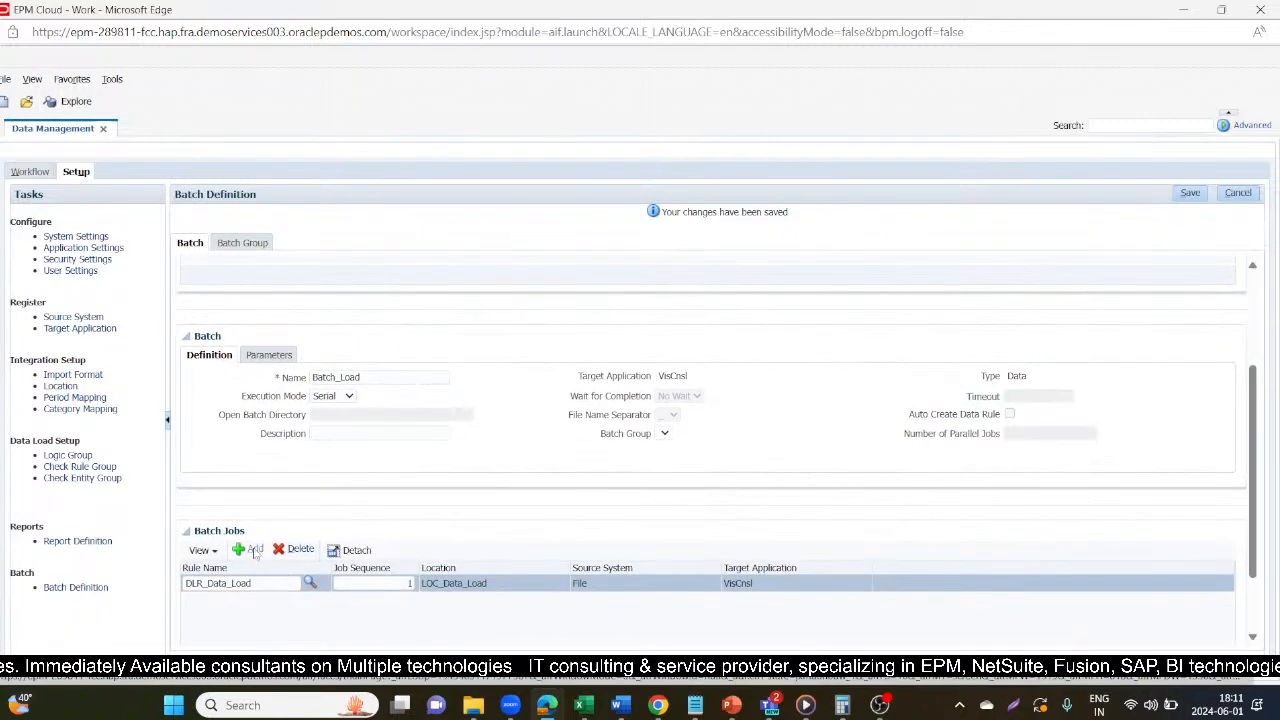
{"action": "left_click", "coordinate": [255, 550]}
{"action": "left_click", "coordinate": [310, 492]}
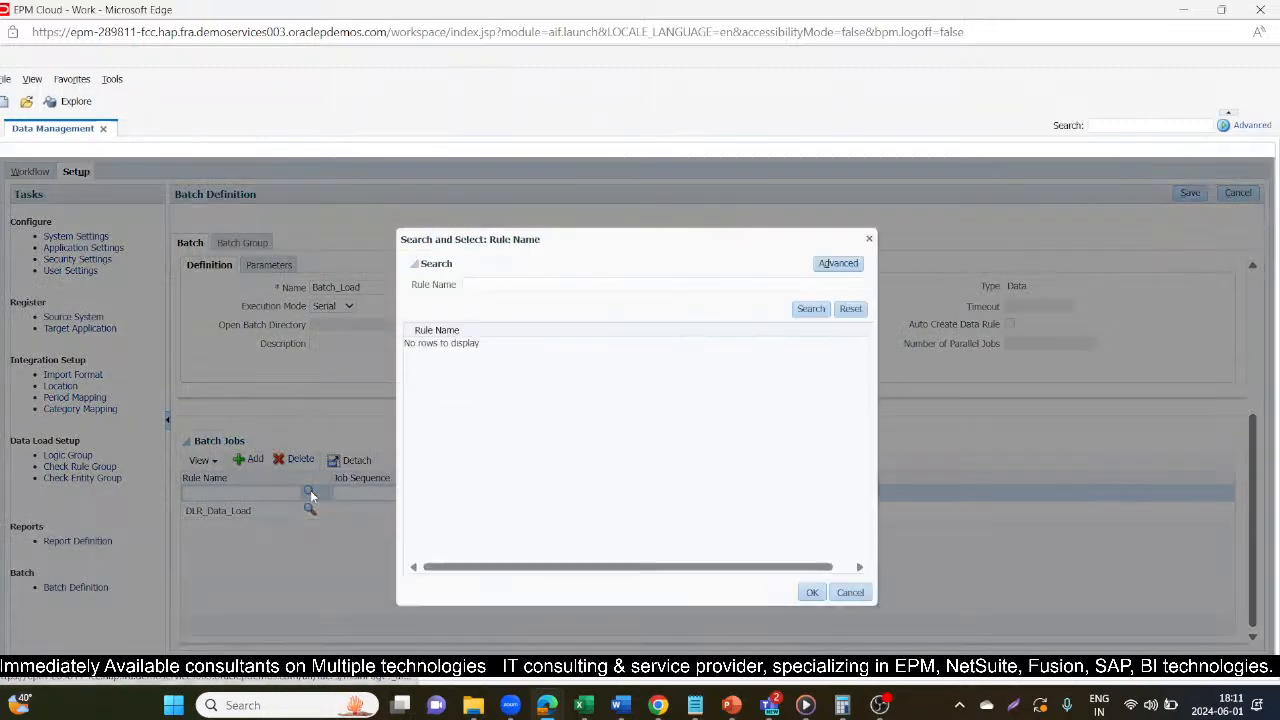
{"action": "left_click", "coordinate": [811, 308]}
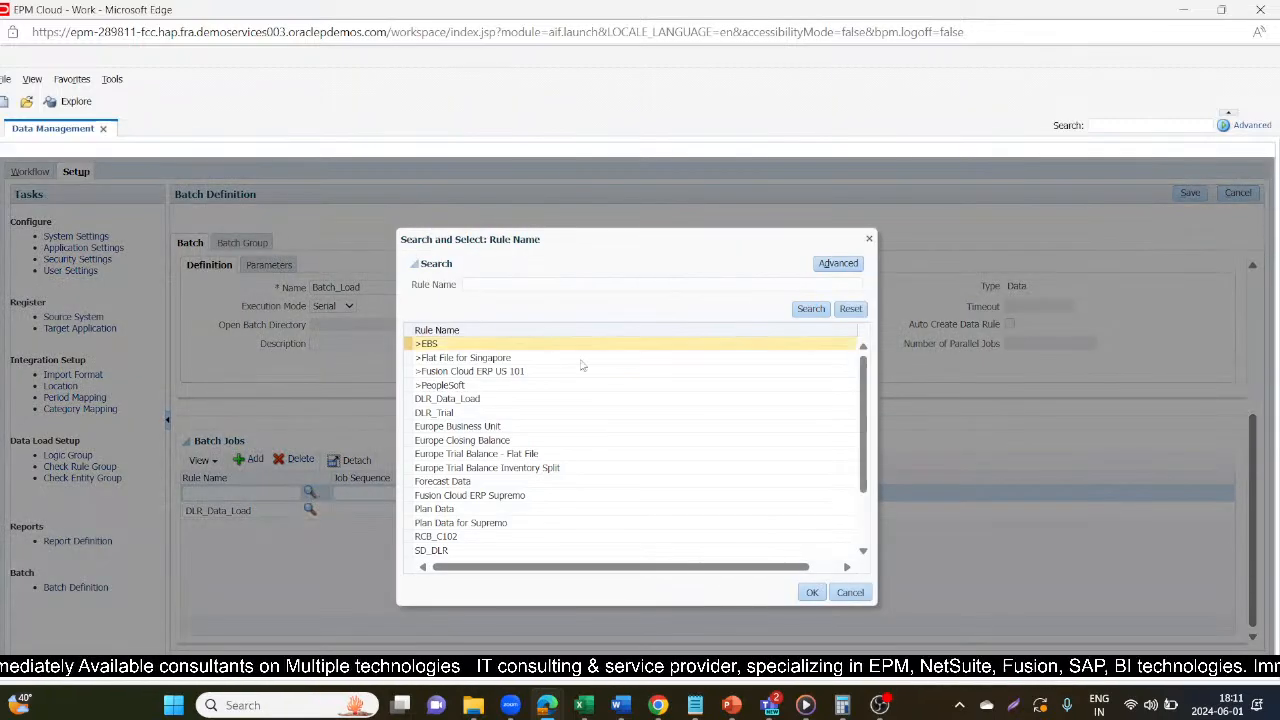
{"action": "left_click", "coordinate": [556, 412]}
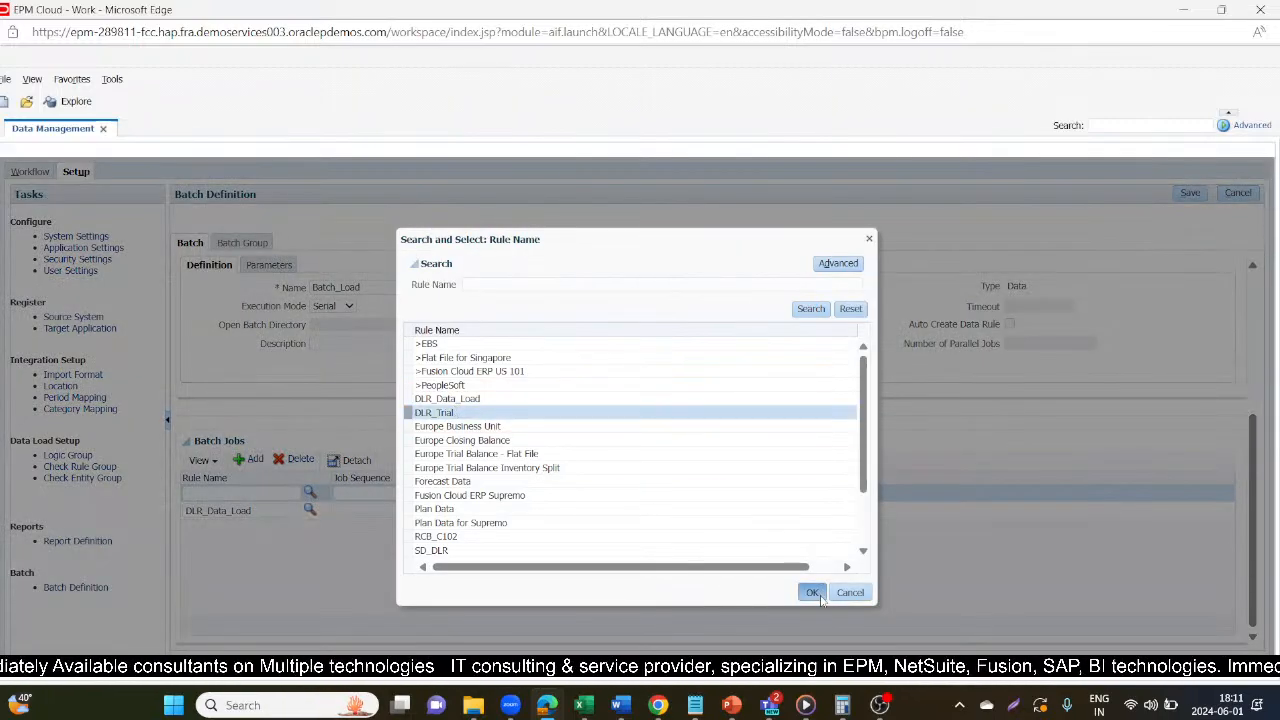
{"action": "left_click", "coordinate": [812, 592]}
{"action": "left_click", "coordinate": [385, 493]}
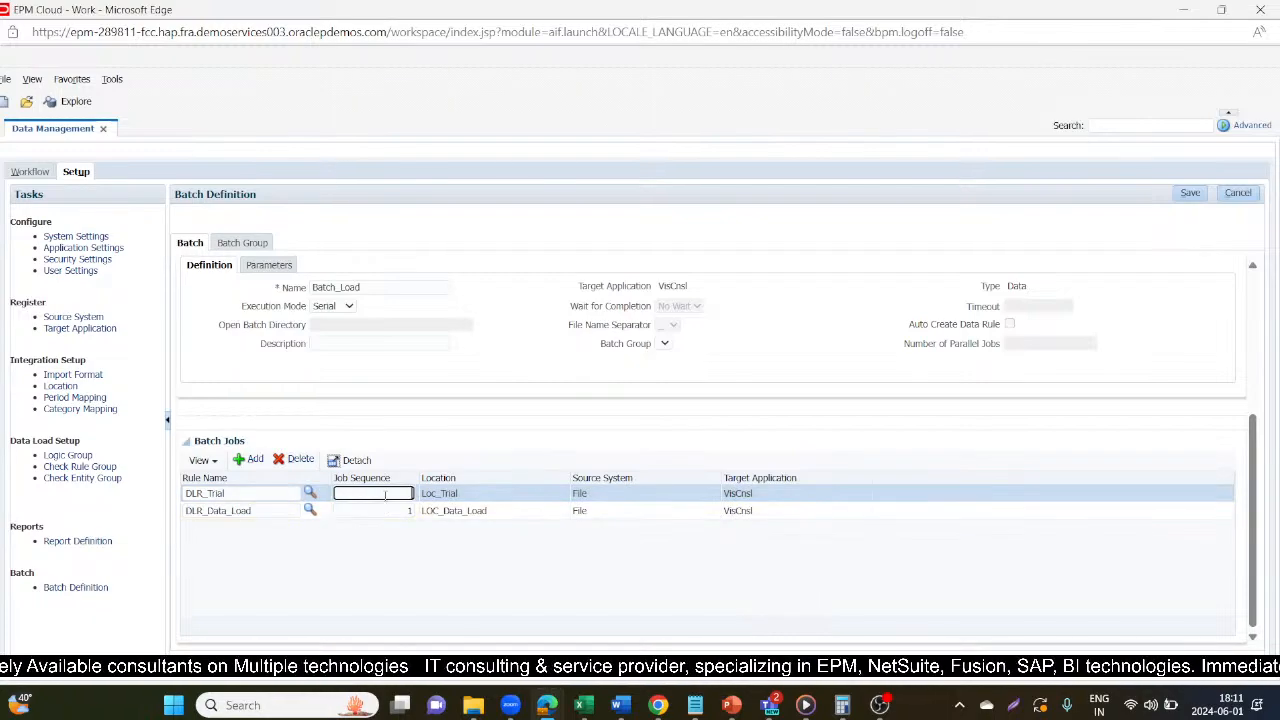
{"action": "type", "text": "2"}
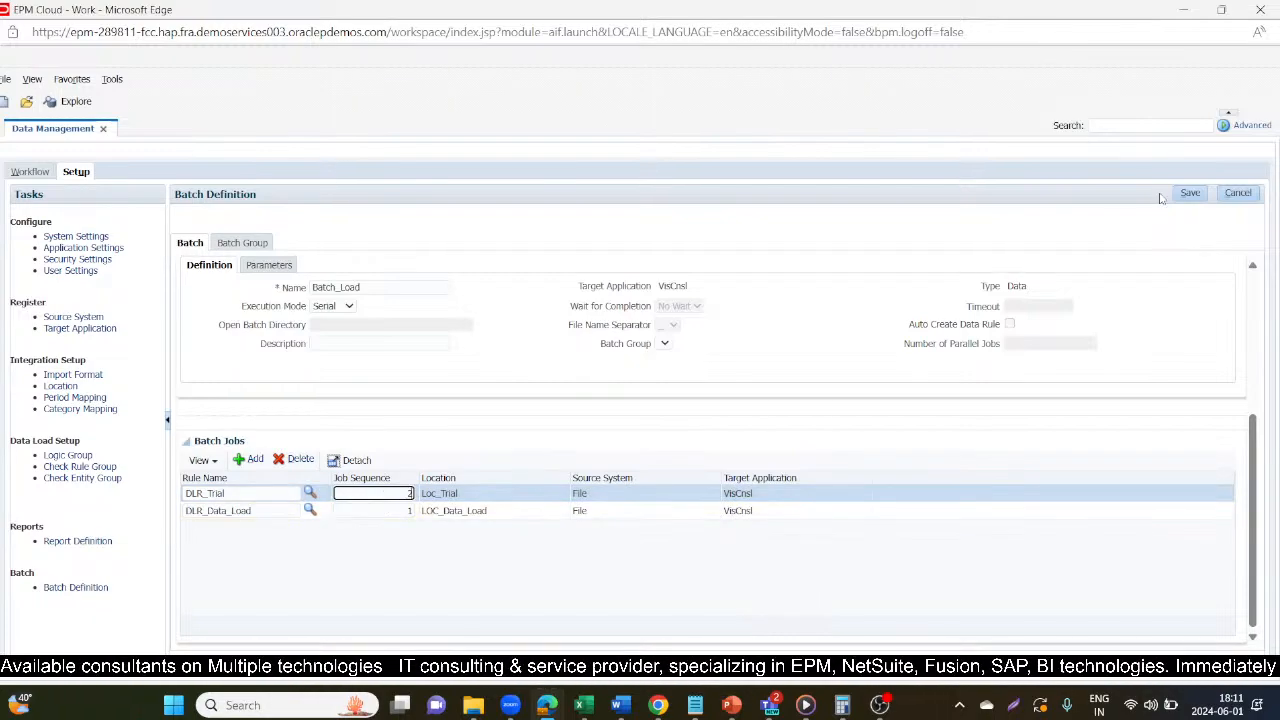
{"action": "left_click", "coordinate": [1190, 192]}
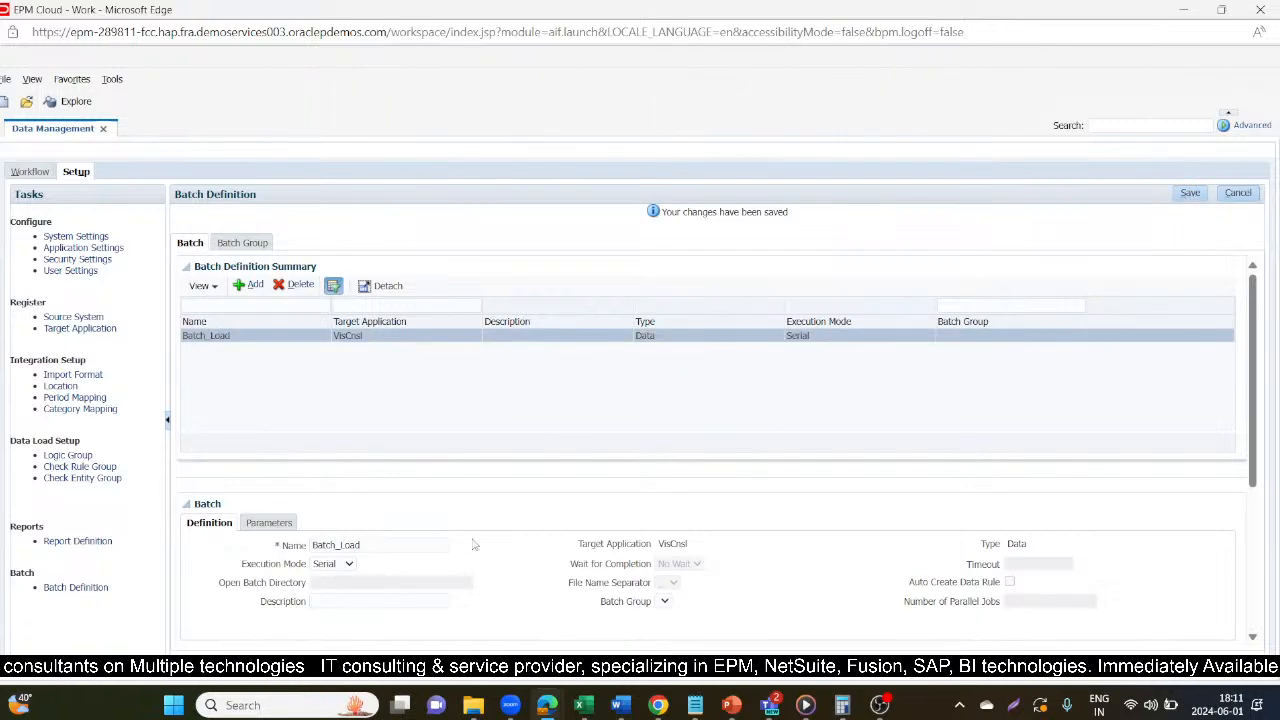
Set the export mode in the Batch_Load parameters to Replace and save the batch definition.
{"action": "scroll", "coordinate": [476, 545], "scroll_direction": "down", "scroll_amount": 5}
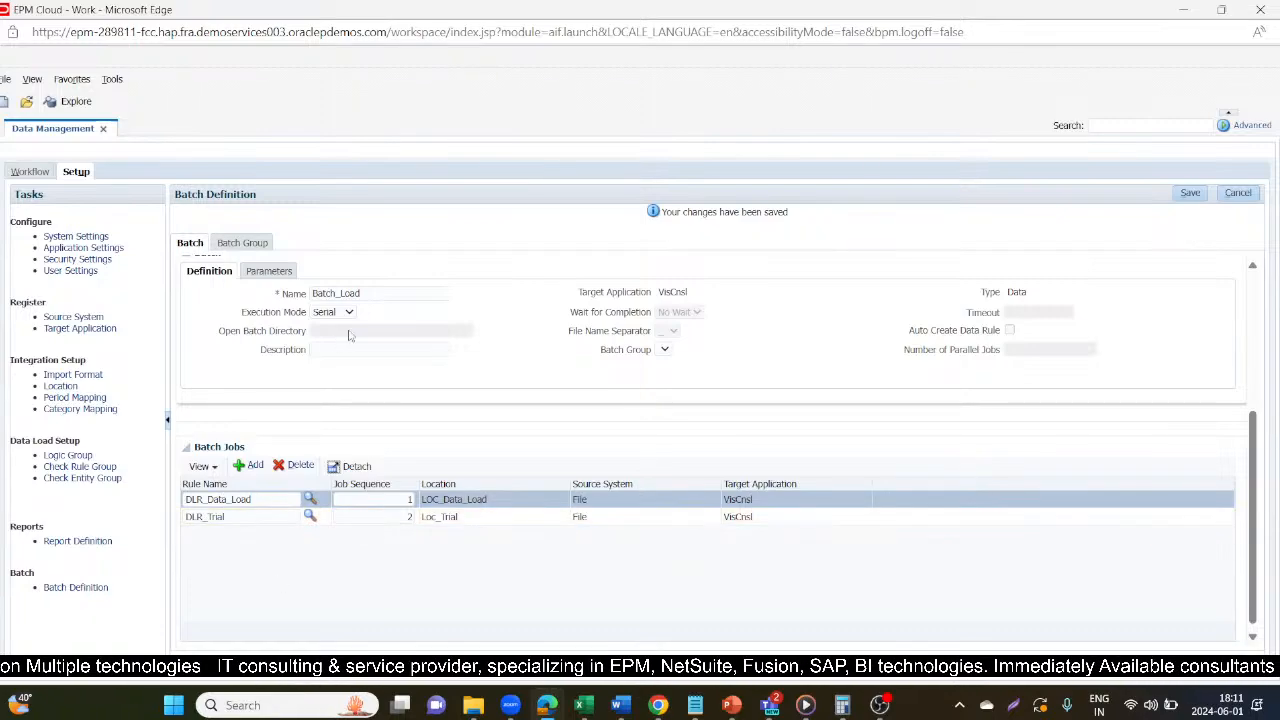
{"action": "left_click", "coordinate": [268, 272]}
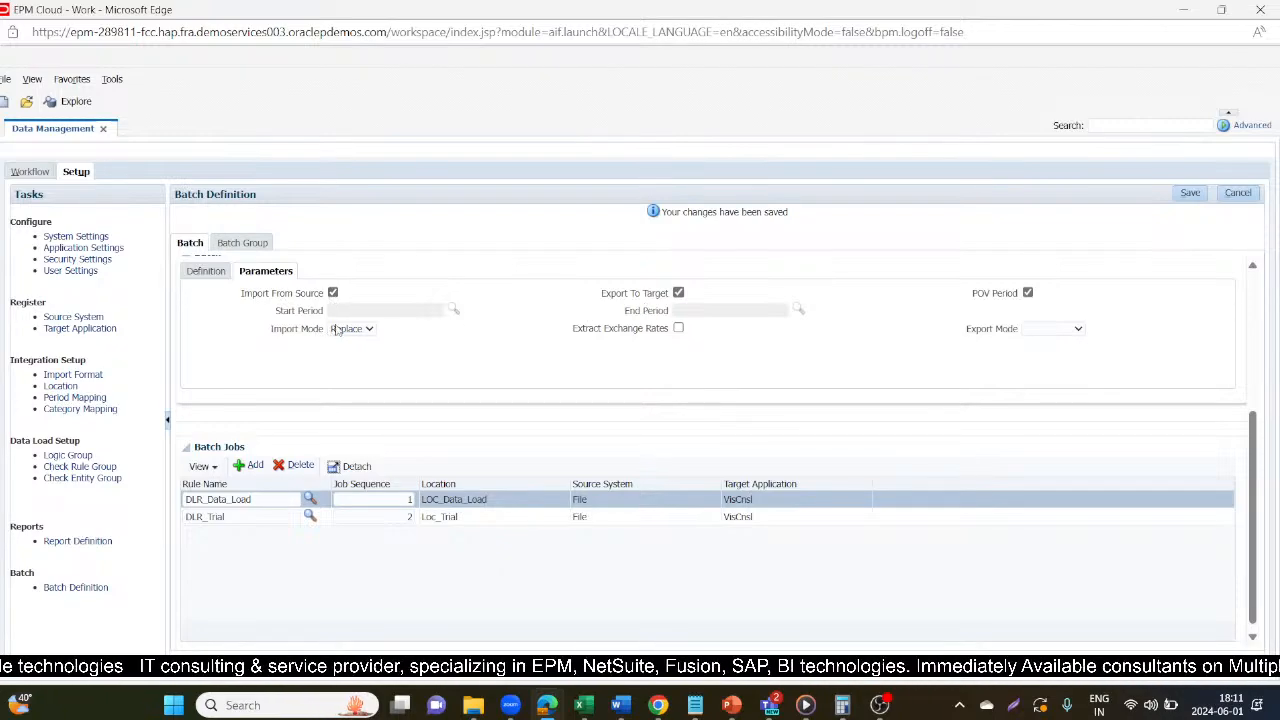
{"action": "left_click", "coordinate": [1062, 334]}
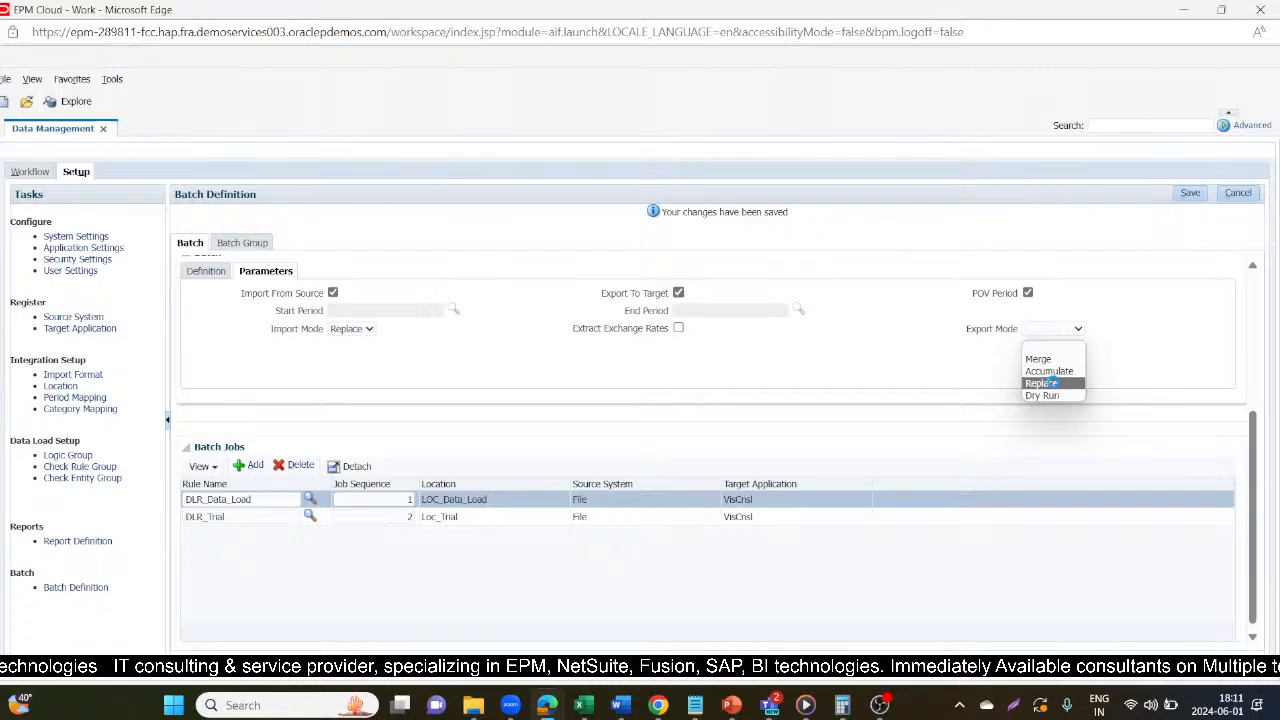
{"action": "left_click", "coordinate": [1055, 382]}
{"action": "left_click", "coordinate": [1190, 193]}
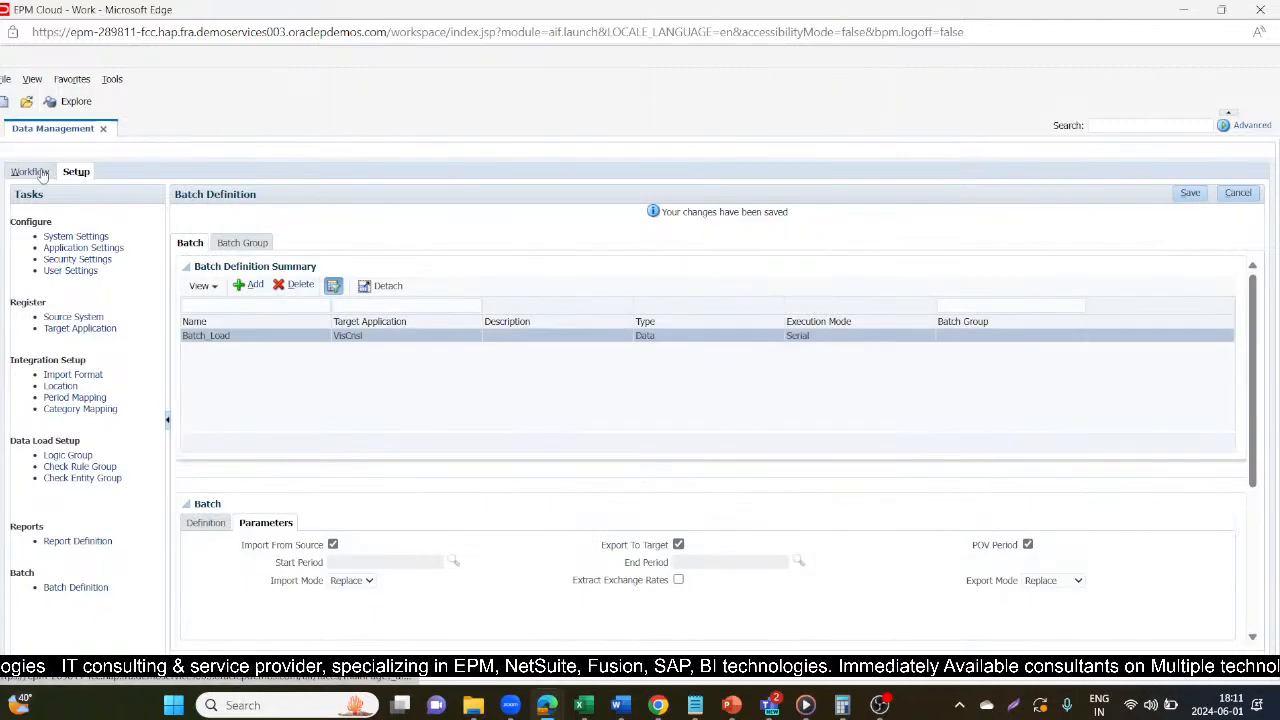
{"action": "left_click", "coordinate": [1187, 197]}
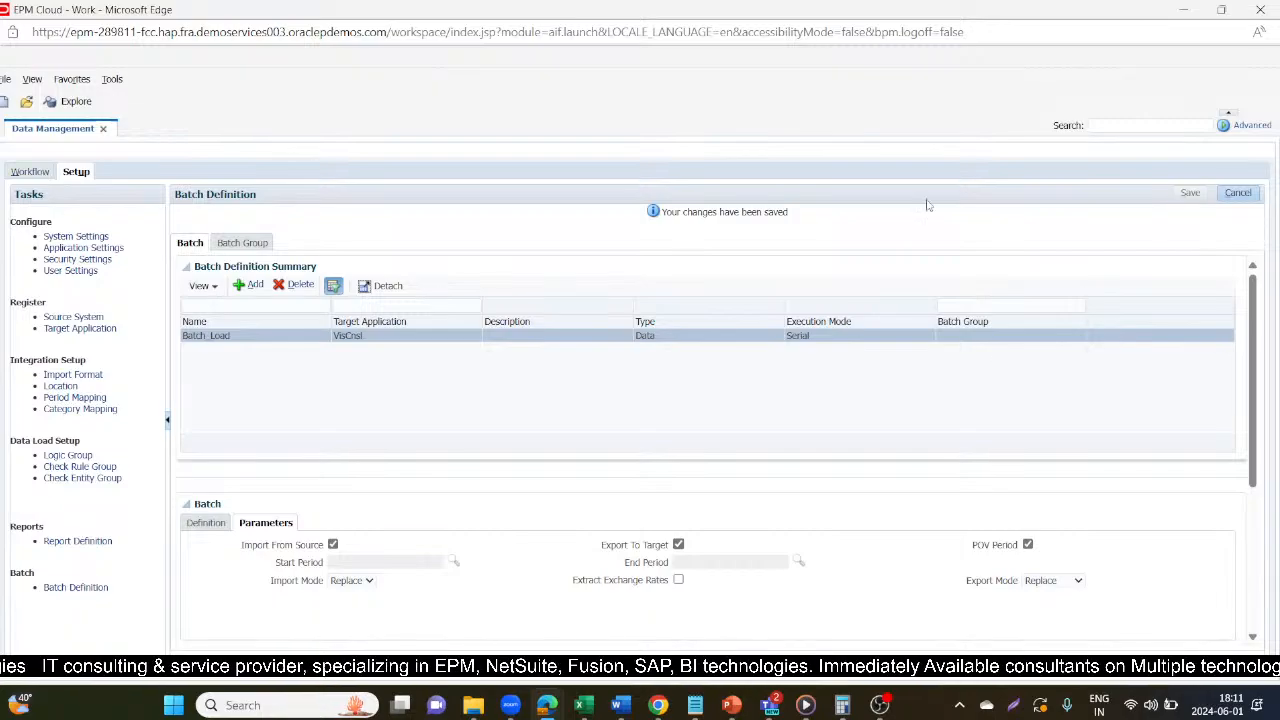
Open the schedule settings of Batch_Load in Batch Execution and set the timezone to (UTC+05:30) Kolkata - India Time (IT).
{"action": "left_click", "coordinate": [29, 172]}
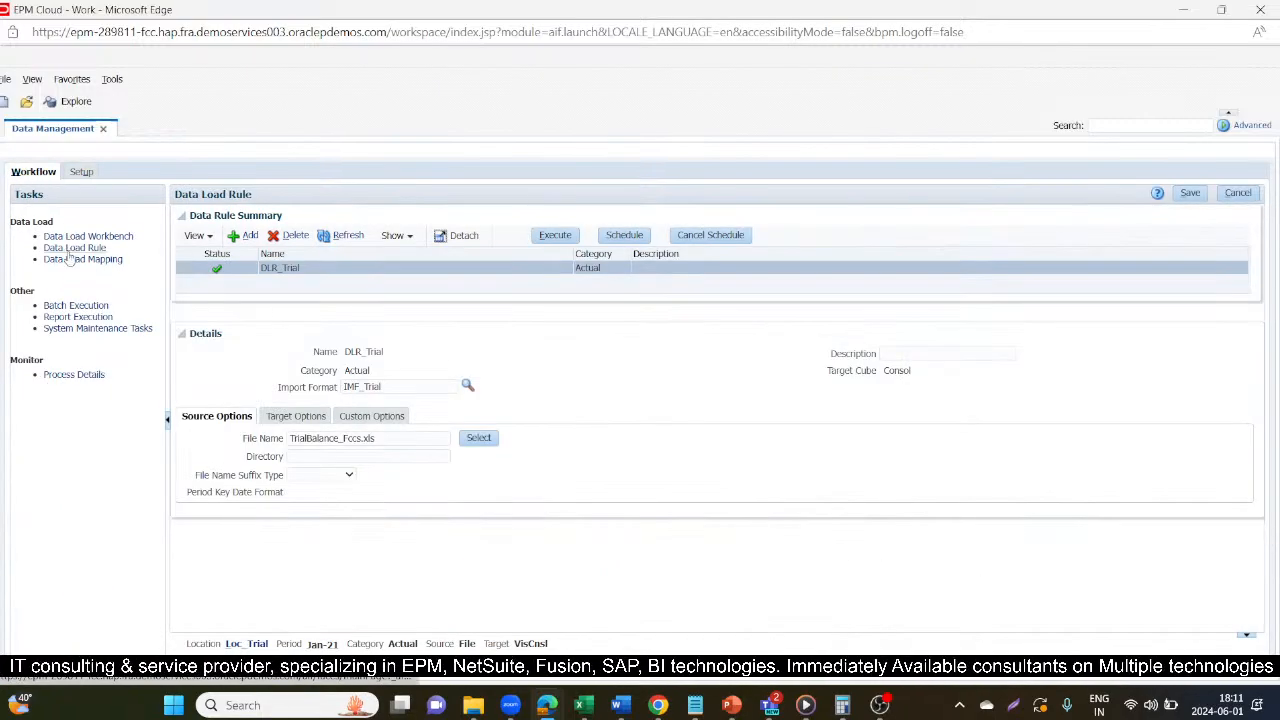
{"action": "left_click", "coordinate": [75, 305]}
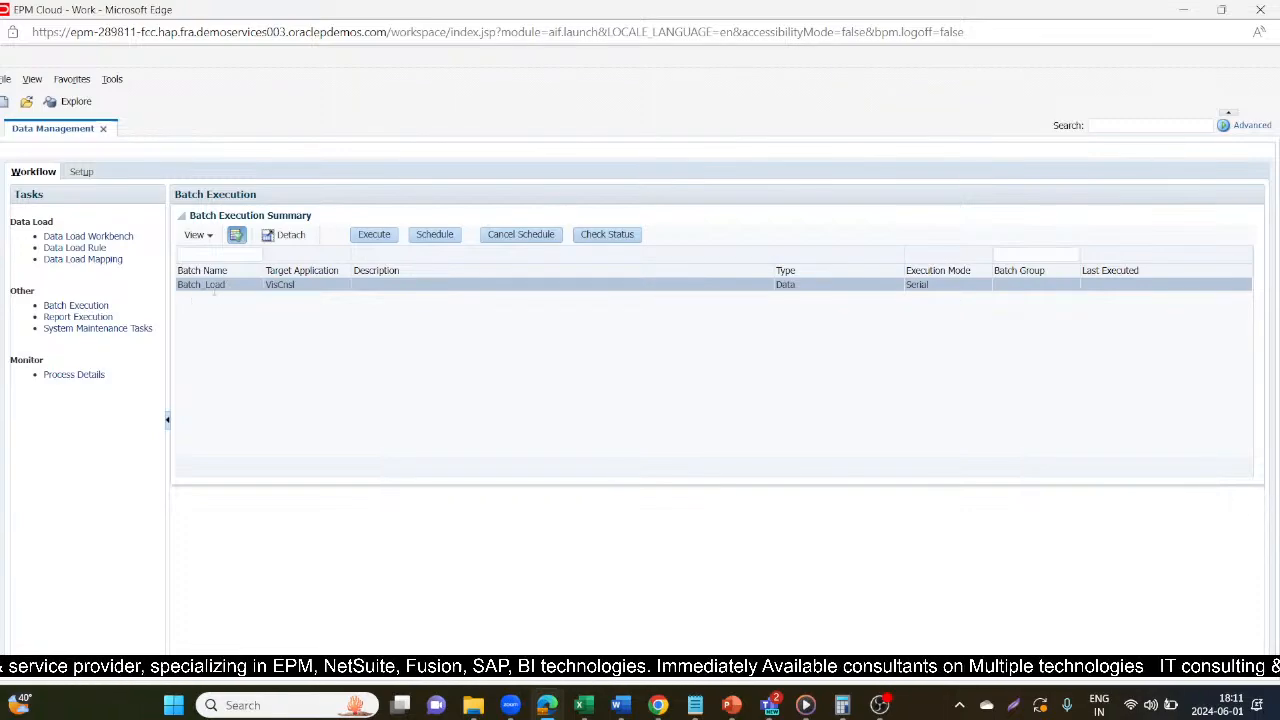
{"action": "left_click", "coordinate": [435, 235]}
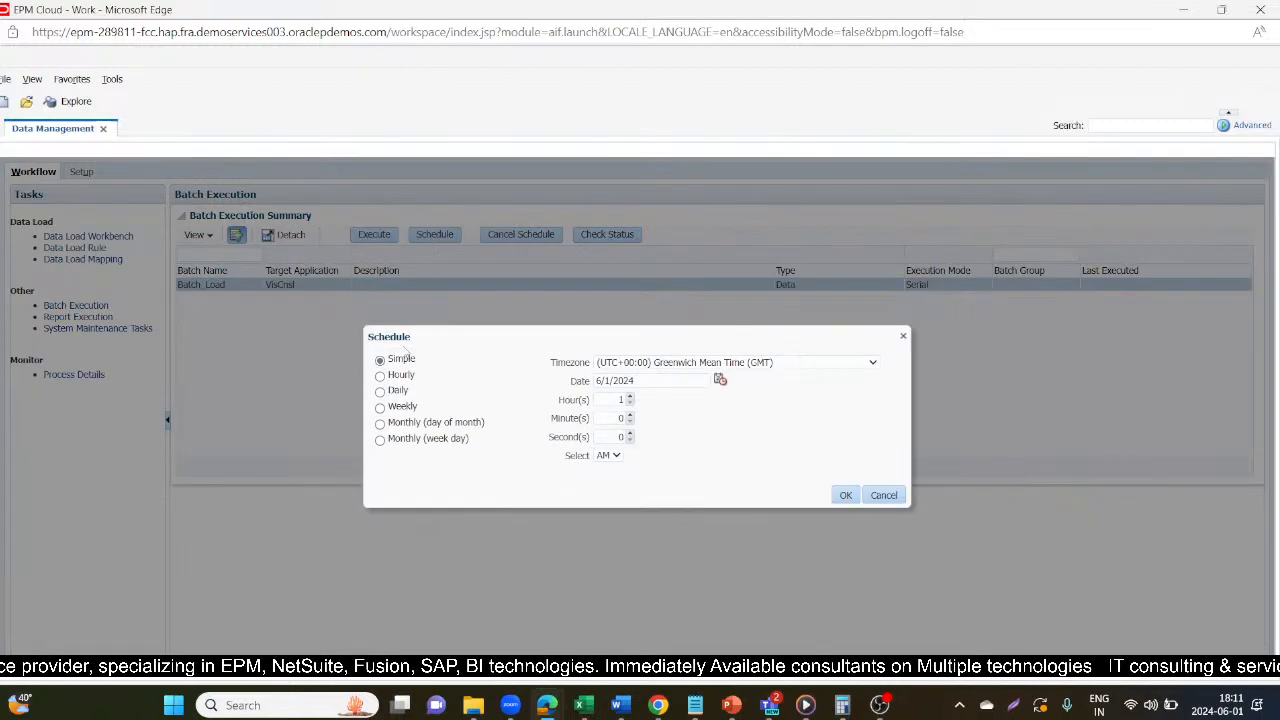
{"action": "left_click", "coordinate": [848, 366]}
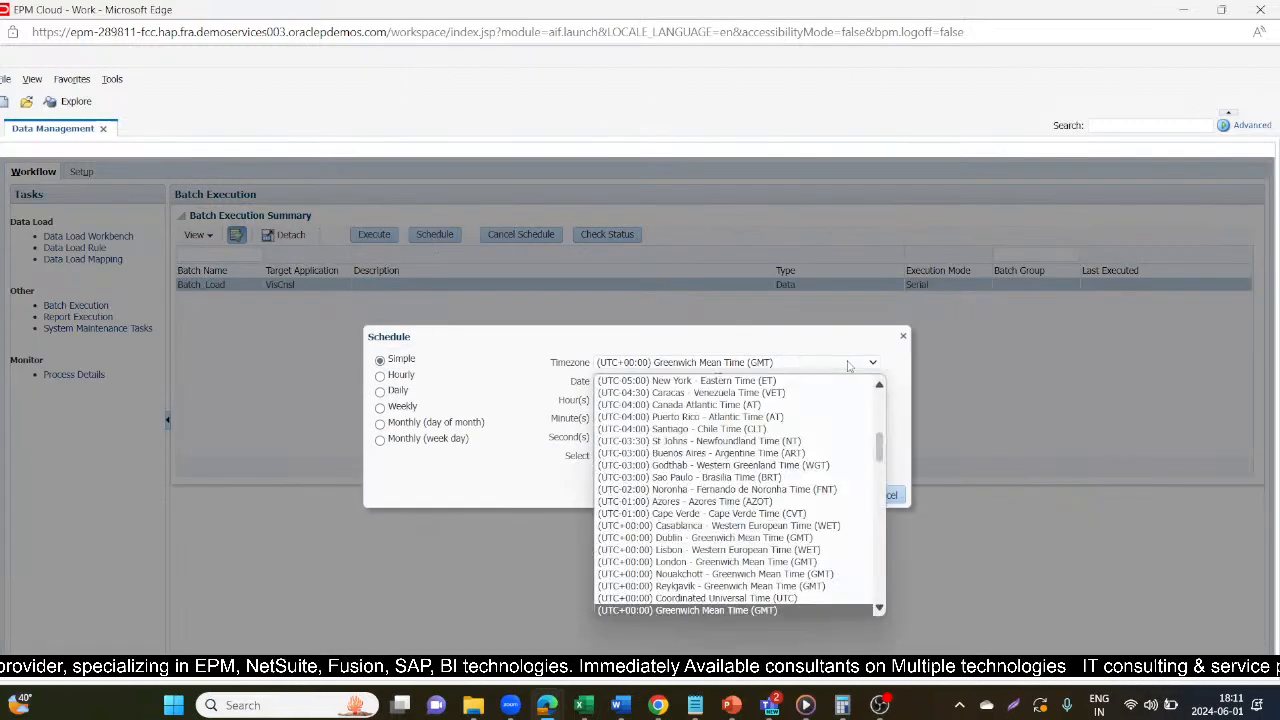
{"action": "scroll", "coordinate": [765, 502], "scroll_direction": "down", "scroll_amount": 15}
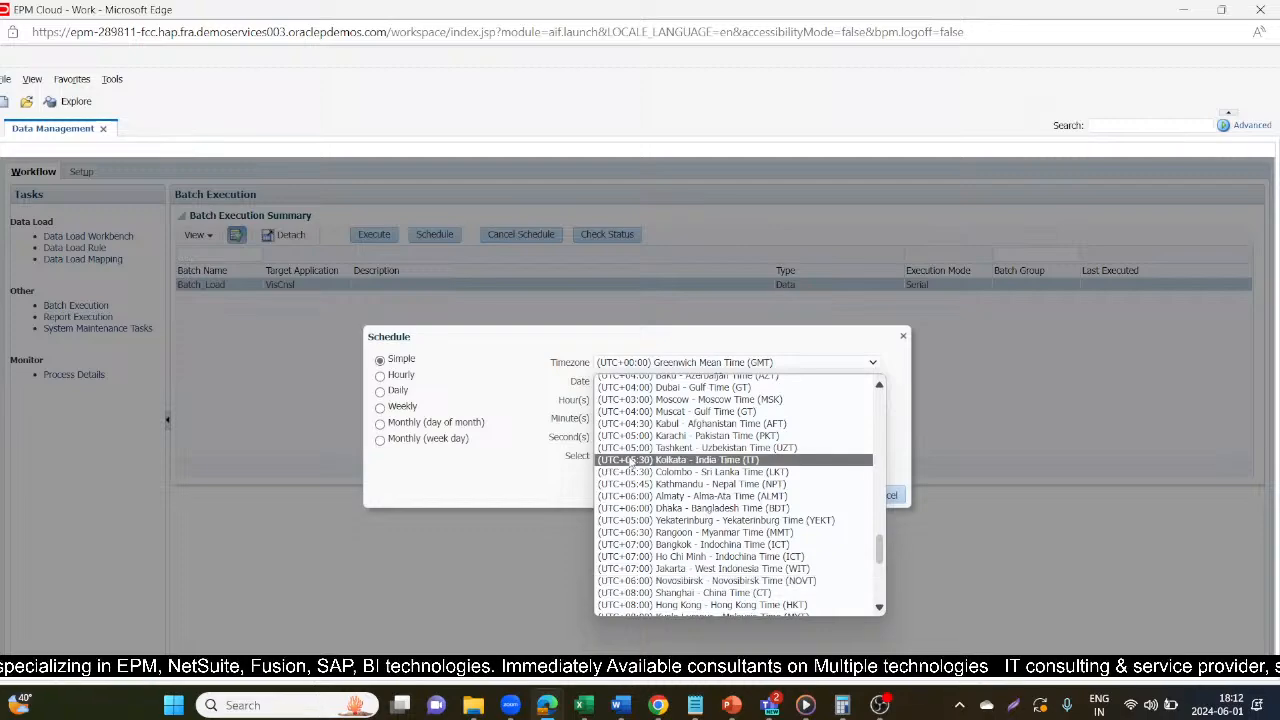
{"action": "left_click", "coordinate": [640, 459]}
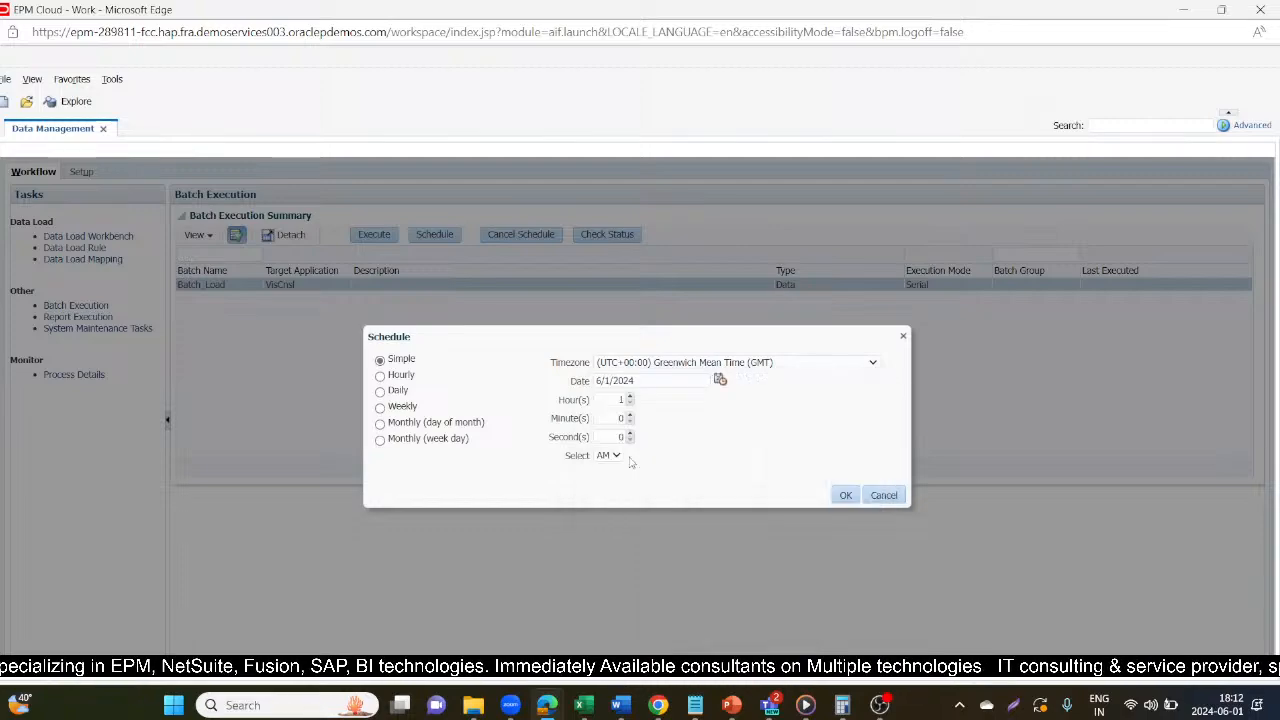
Set the schedule's start time to 6:14 PM and submit the Batch_Load schedule.
{"action": "left_click", "coordinate": [630, 397]}
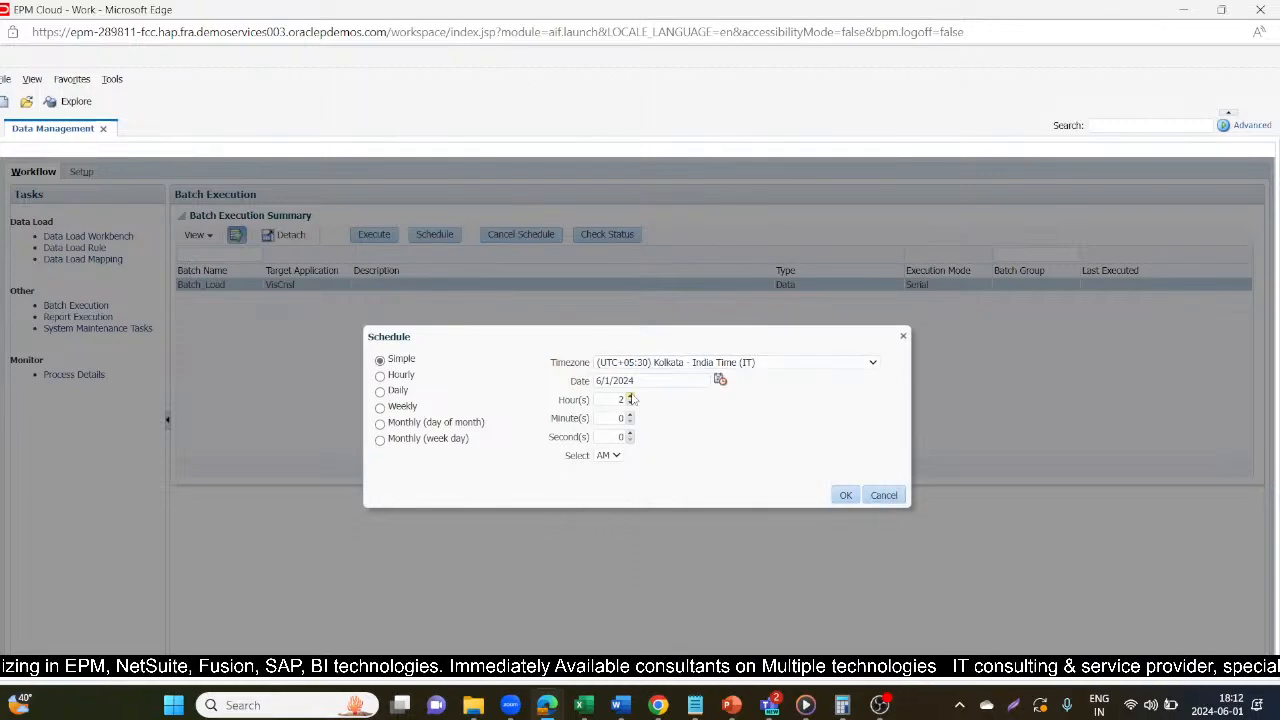
{"action": "left_click", "coordinate": [630, 397]}
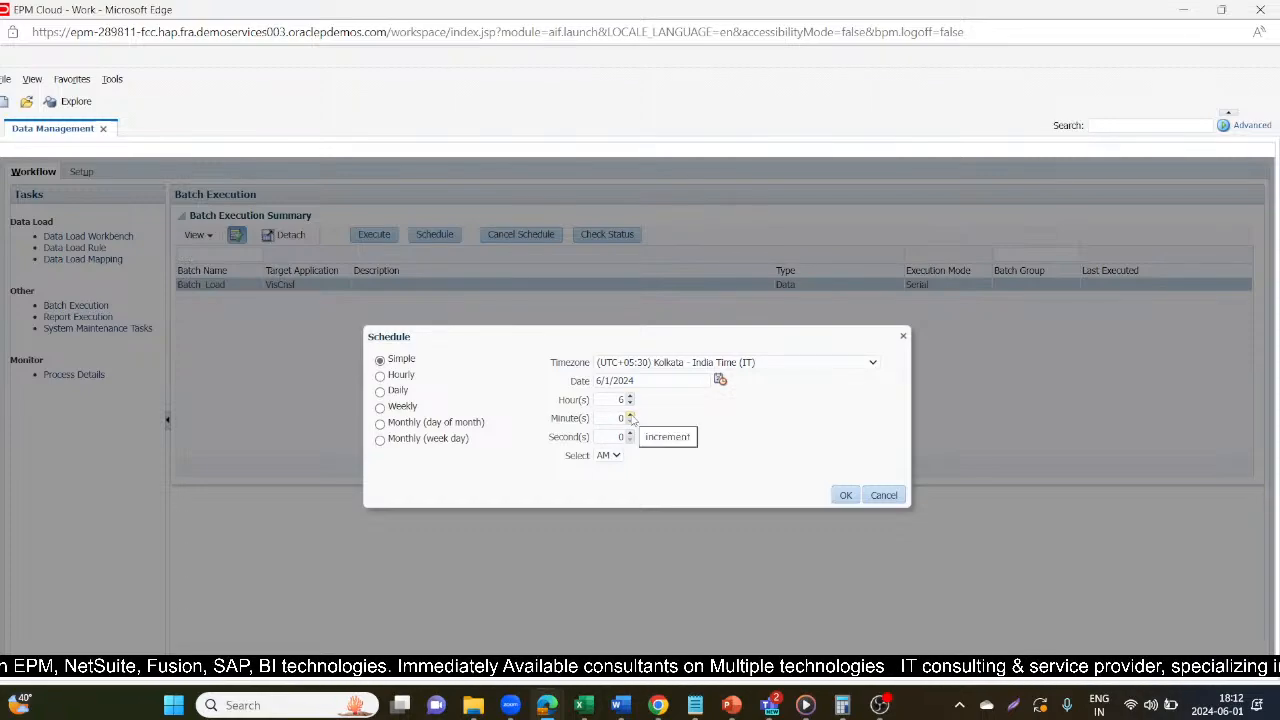
{"action": "left_click", "coordinate": [630, 416]}
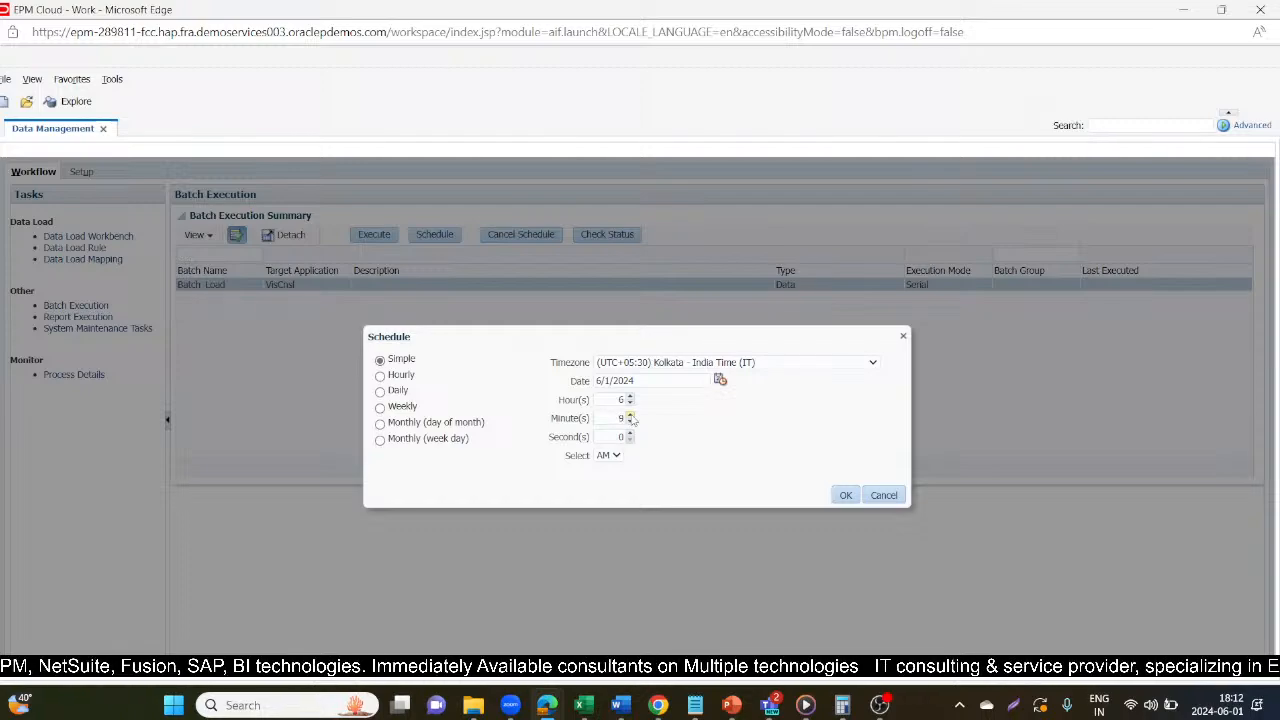
{"action": "left_click", "coordinate": [630, 416]}
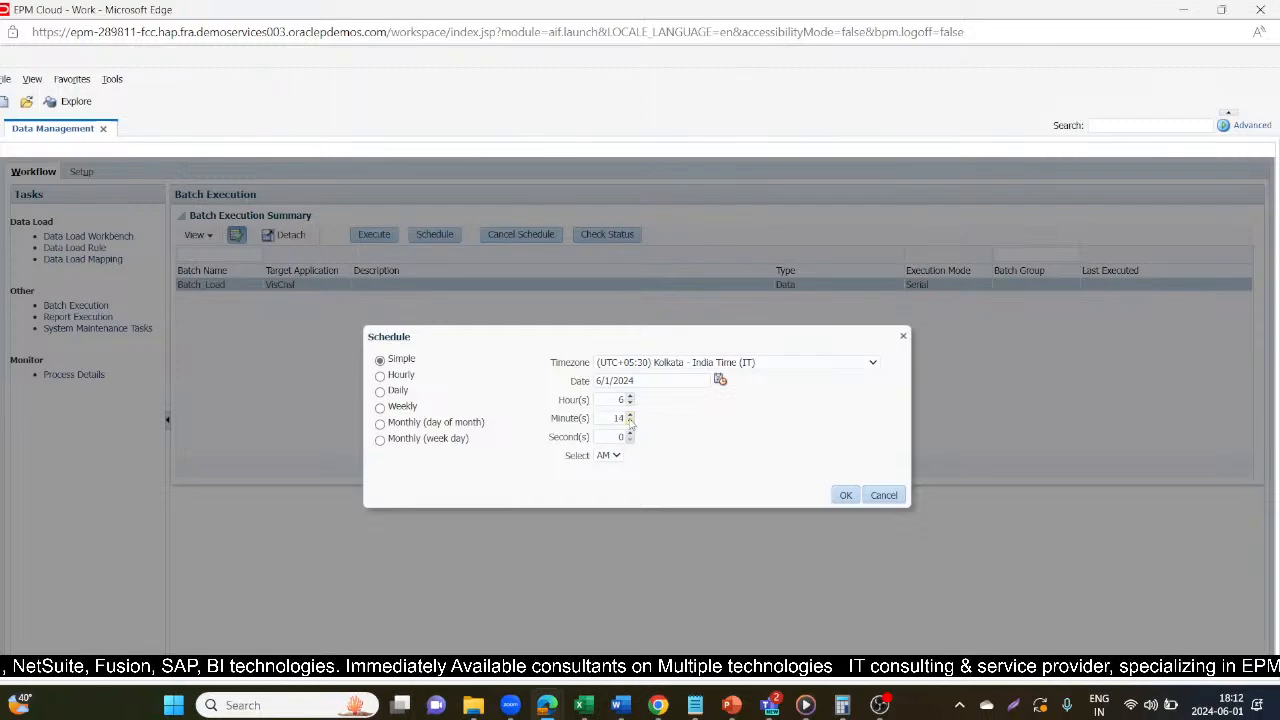
{"action": "left_click", "coordinate": [612, 455]}
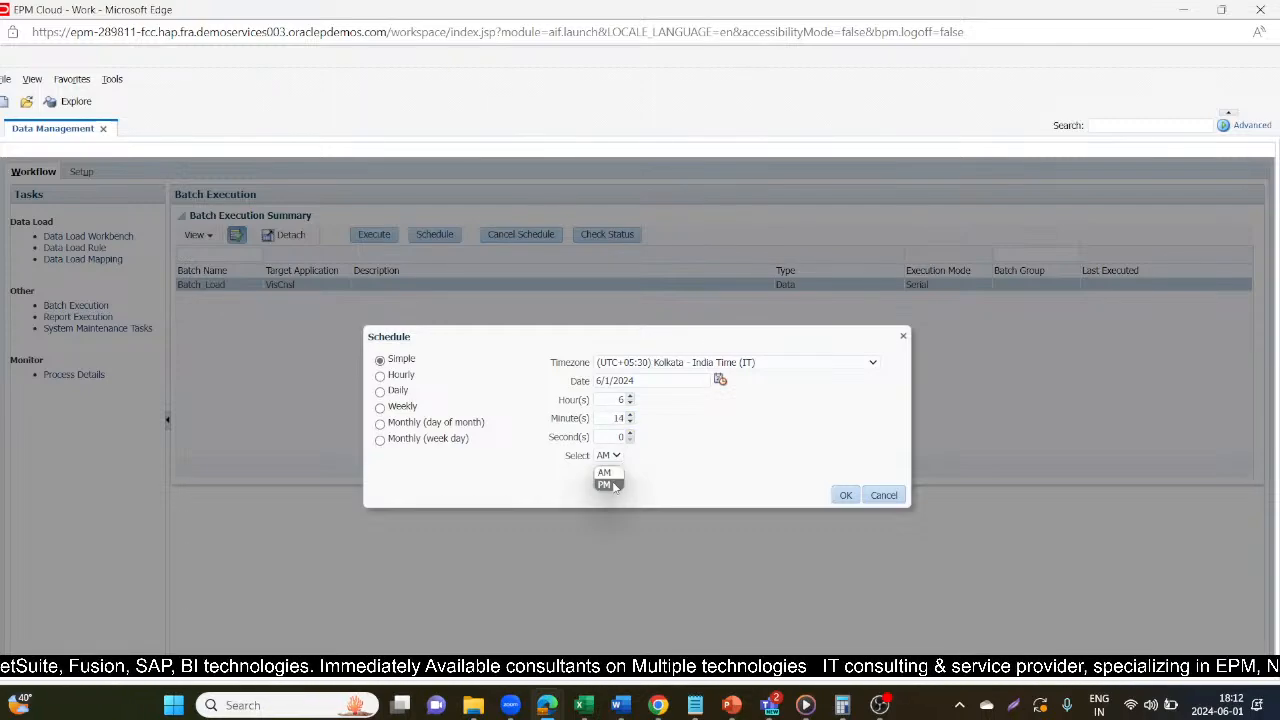
{"action": "left_click", "coordinate": [616, 487]}
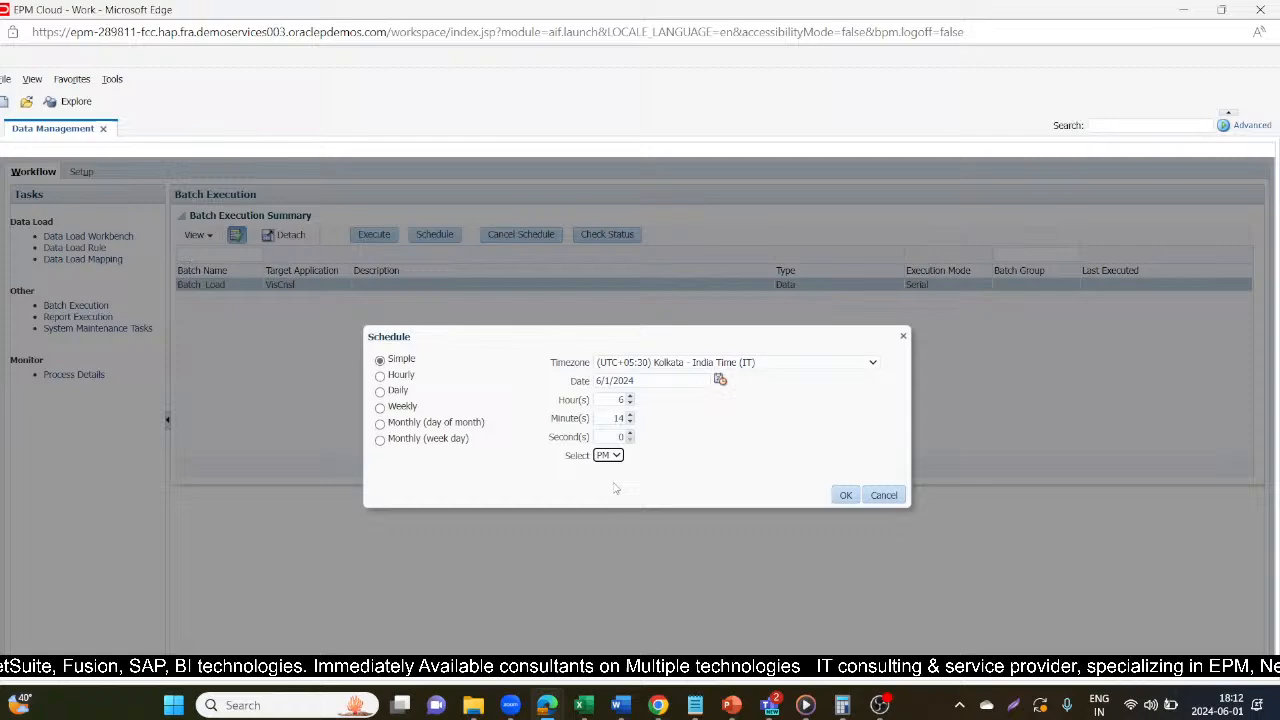
{"action": "left_click", "coordinate": [845, 495]}
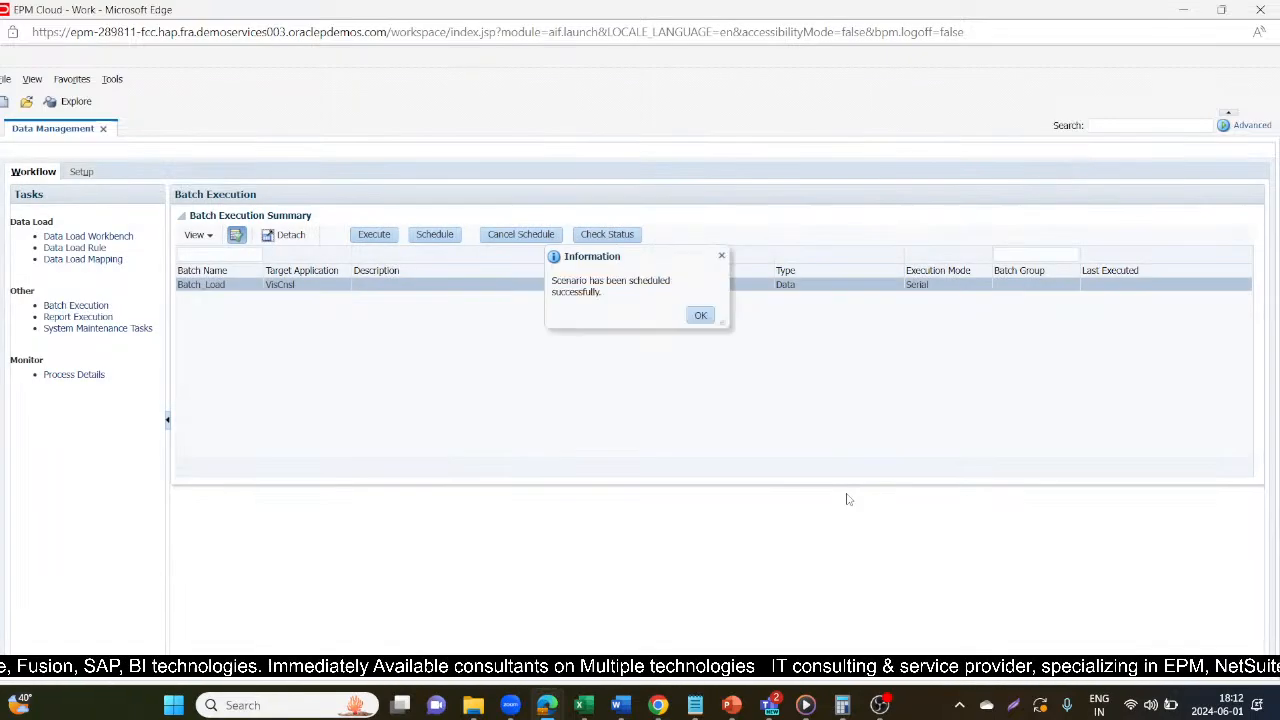
{"action": "left_click", "coordinate": [701, 316]}
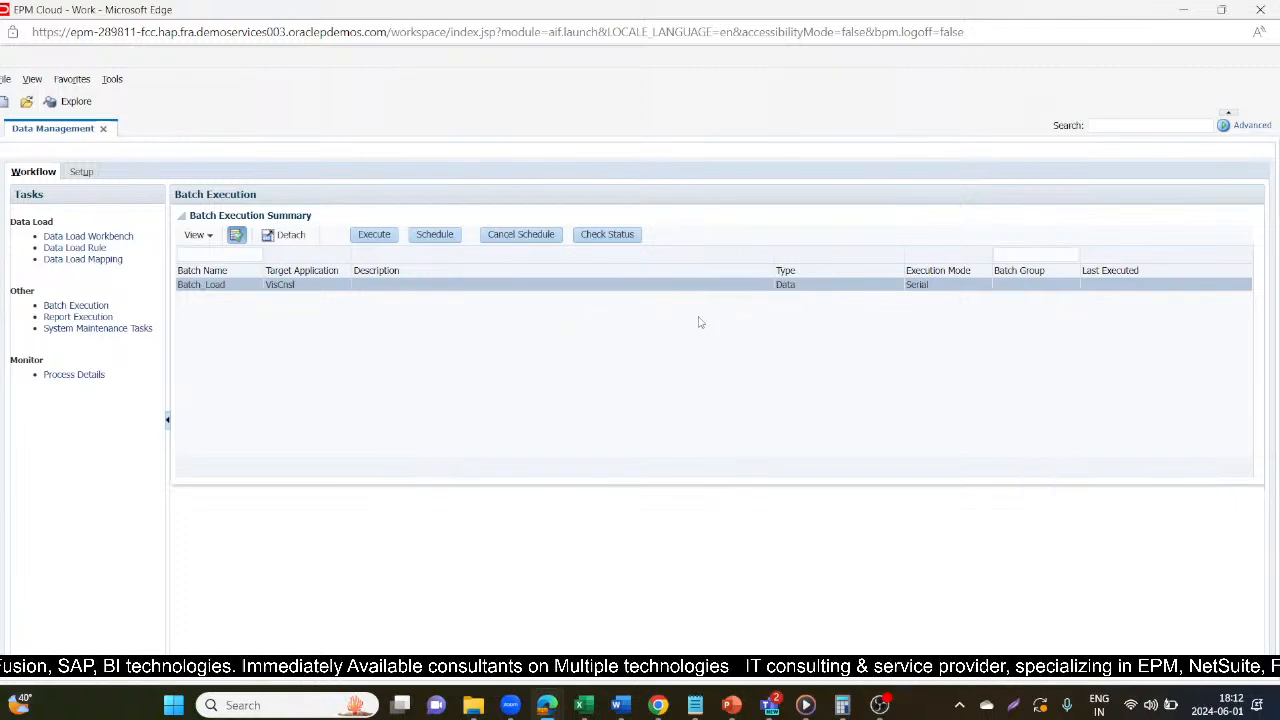
Open Process Details and refresh the process list repeatedly to monitor the scheduled Batch_Load run and its two data load rules.
{"action": "left_click", "coordinate": [74, 375]}
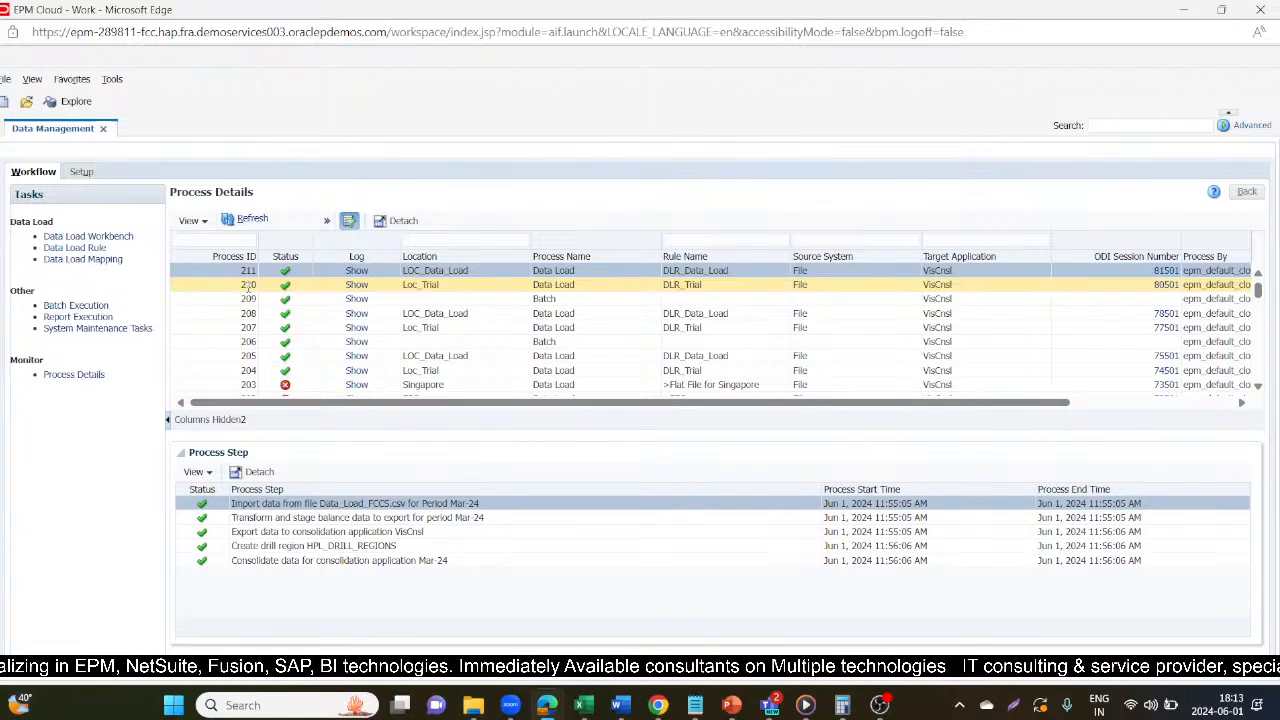
{"action": "left_click", "coordinate": [244, 221]}
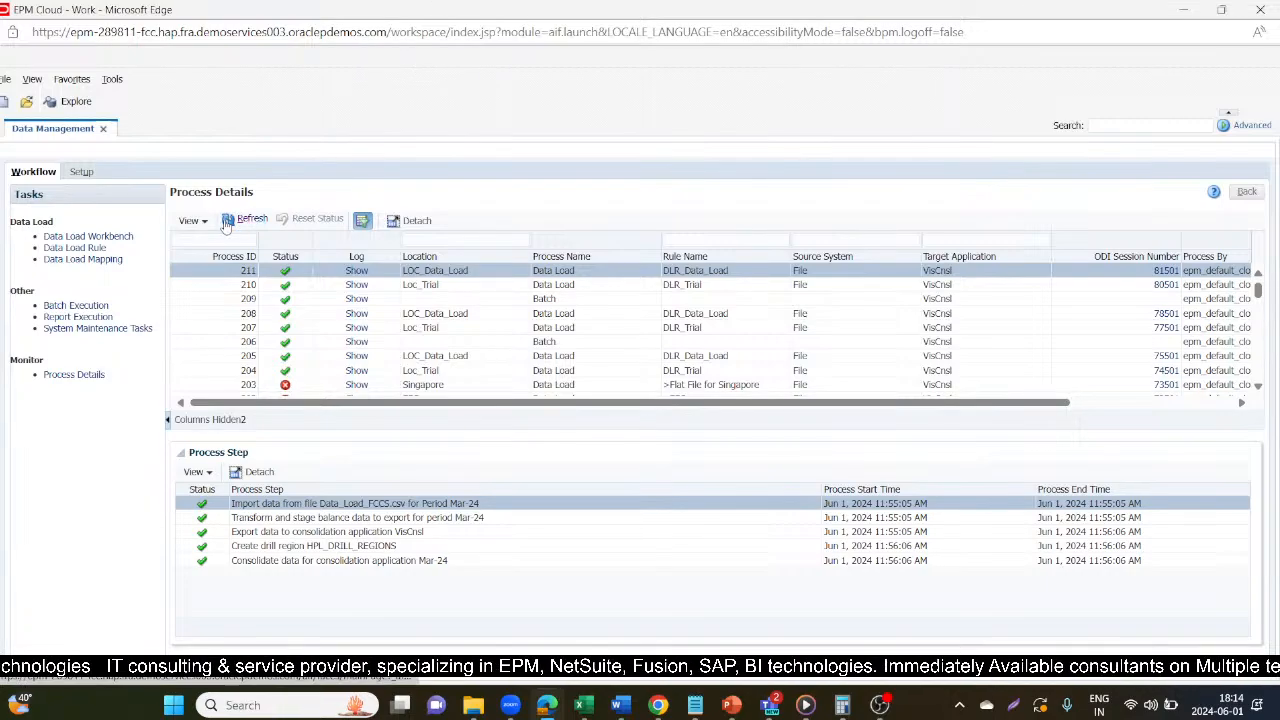
{"action": "left_click", "coordinate": [227, 224]}
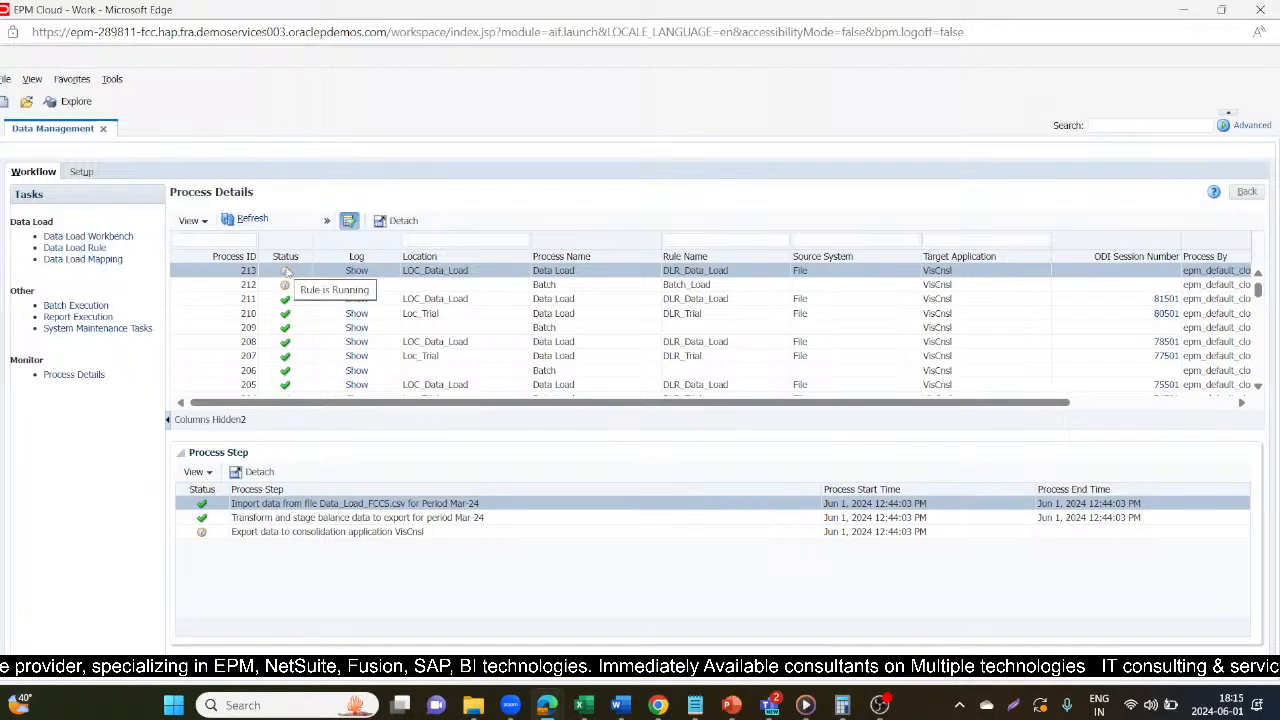
{"action": "left_click", "coordinate": [252, 219]}
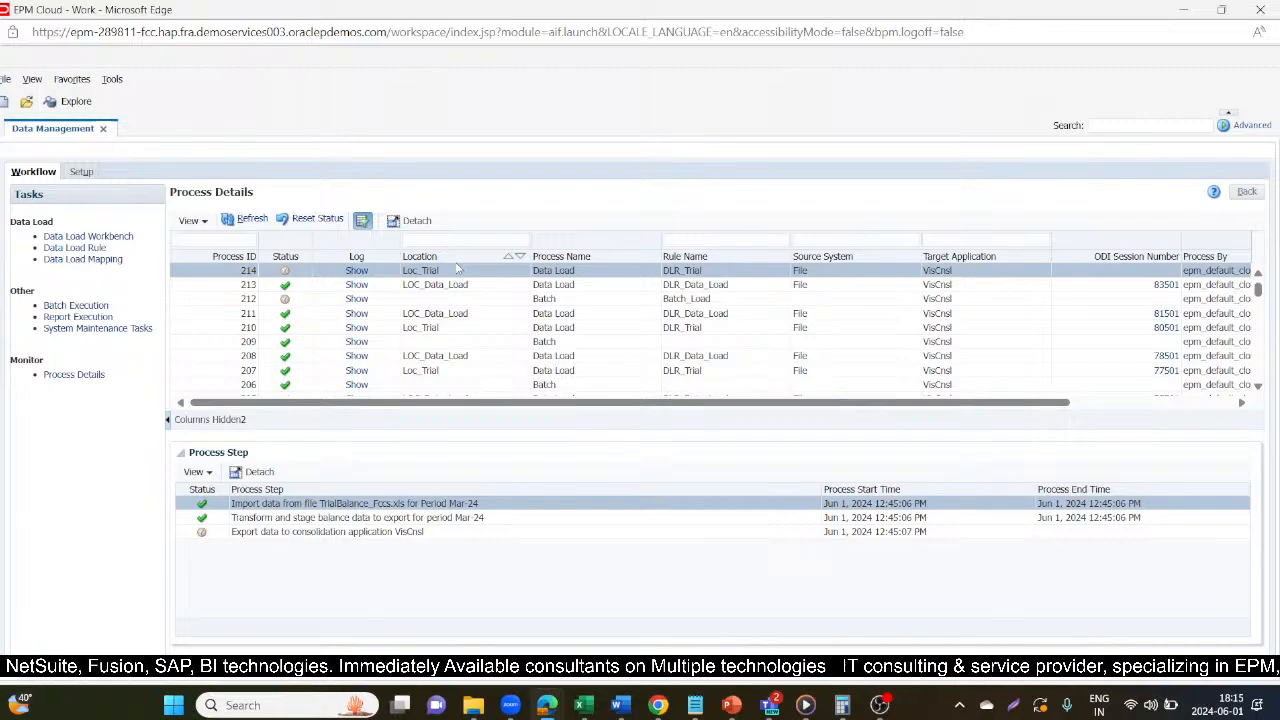
{"action": "left_click", "coordinate": [256, 221]}
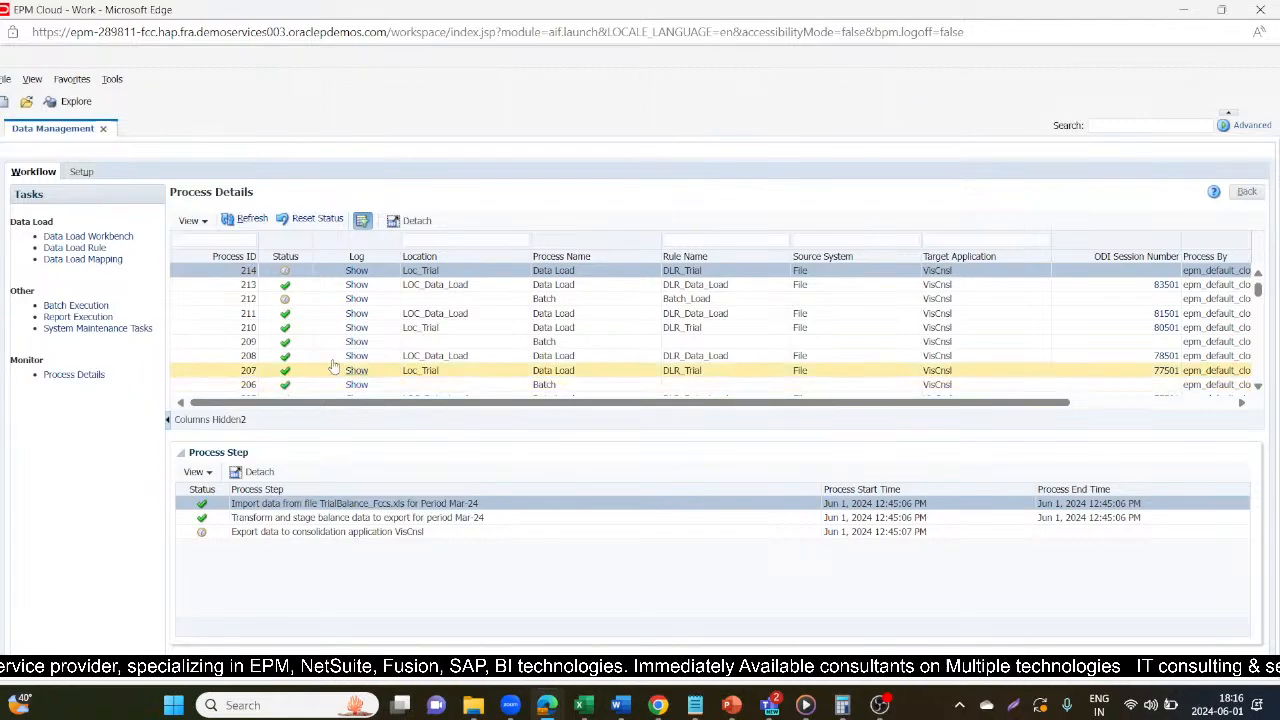
{"action": "left_click", "coordinate": [252, 219]}
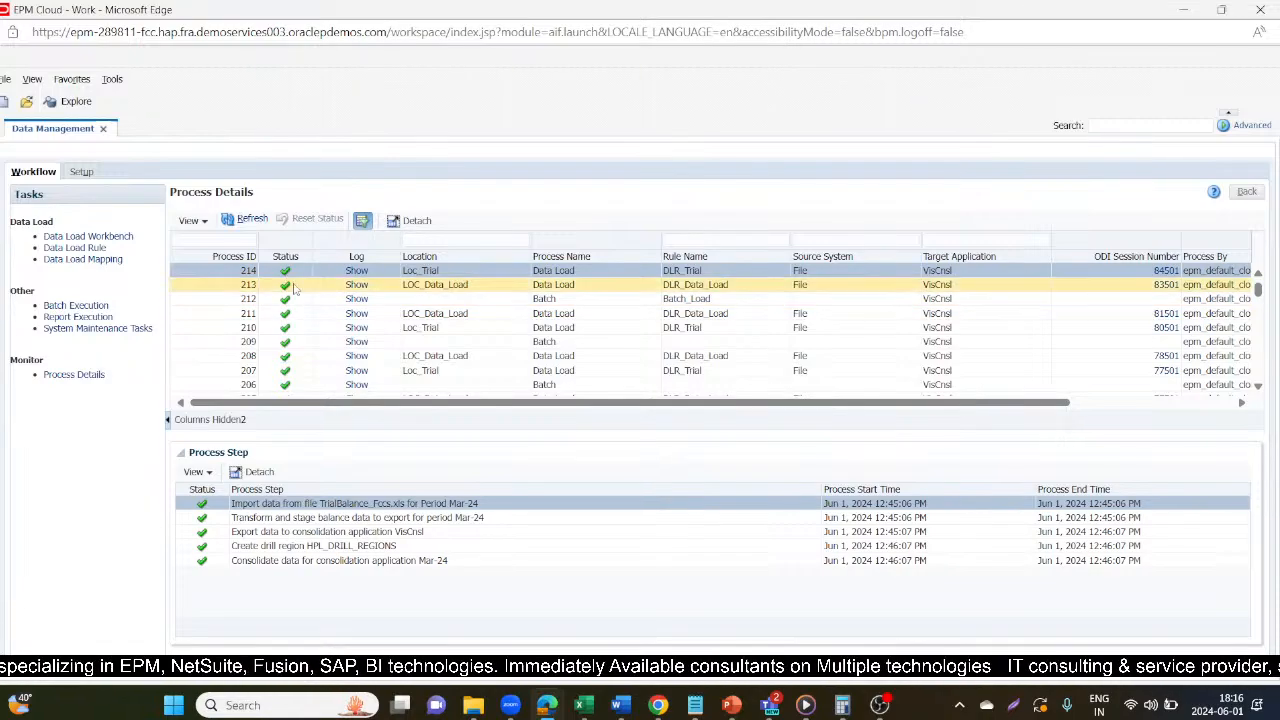
Open the Data Load Workbench and set the point of view's location to LOC_Data_Load to display its loaded data.
{"action": "left_click", "coordinate": [81, 235]}
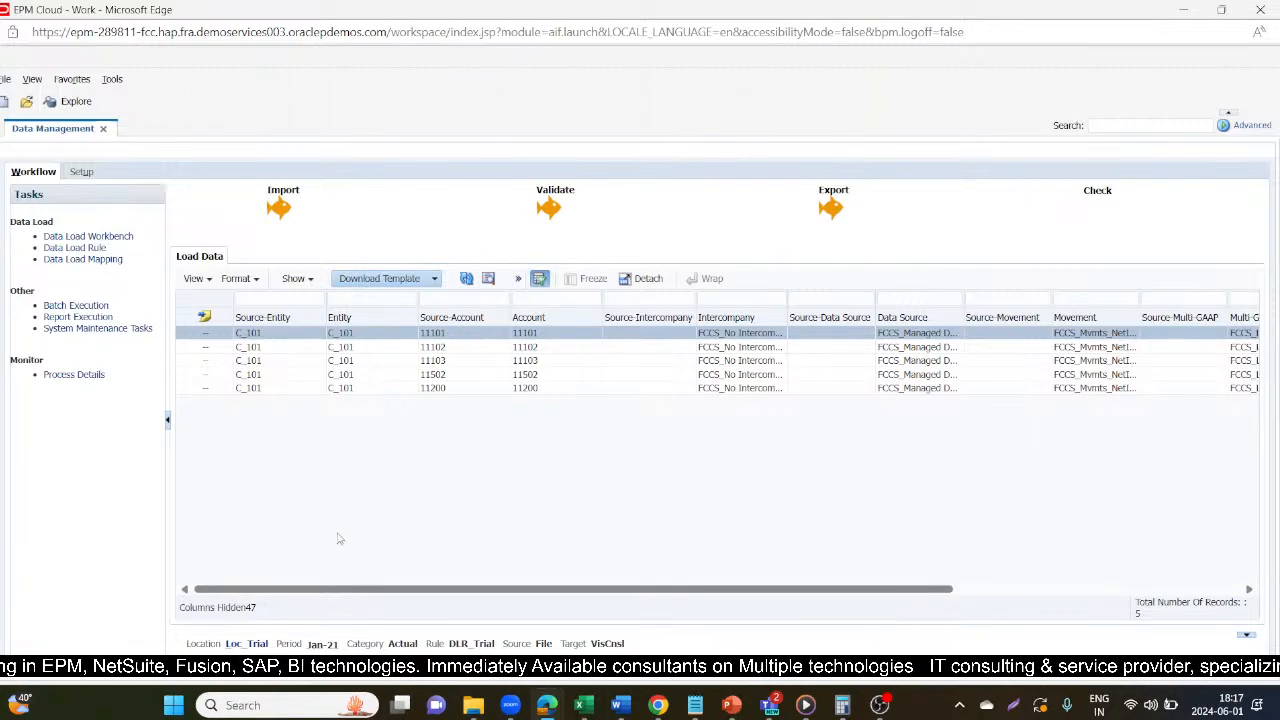
{"action": "left_click_drag", "start_coordinate": [463, 590], "coordinate": [809, 594]}
{"action": "left_click", "coordinate": [250, 645]}
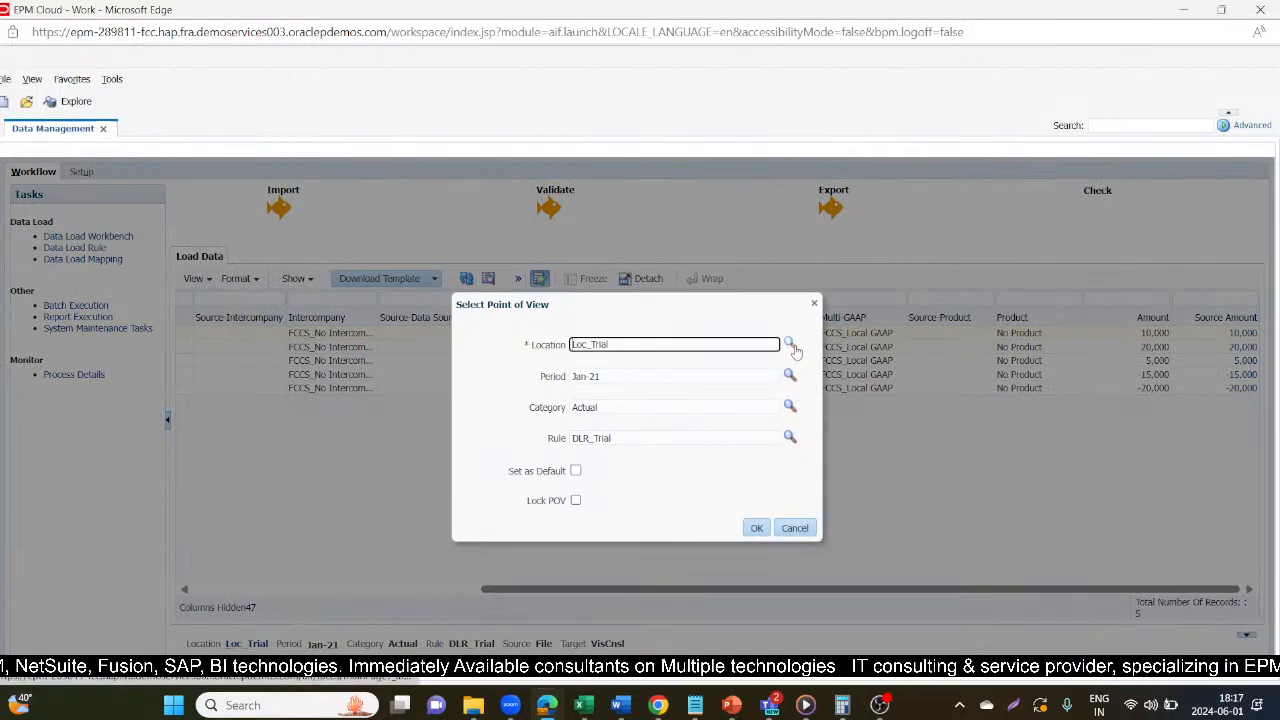
{"action": "left_click", "coordinate": [790, 343]}
{"action": "left_click", "coordinate": [745, 308]}
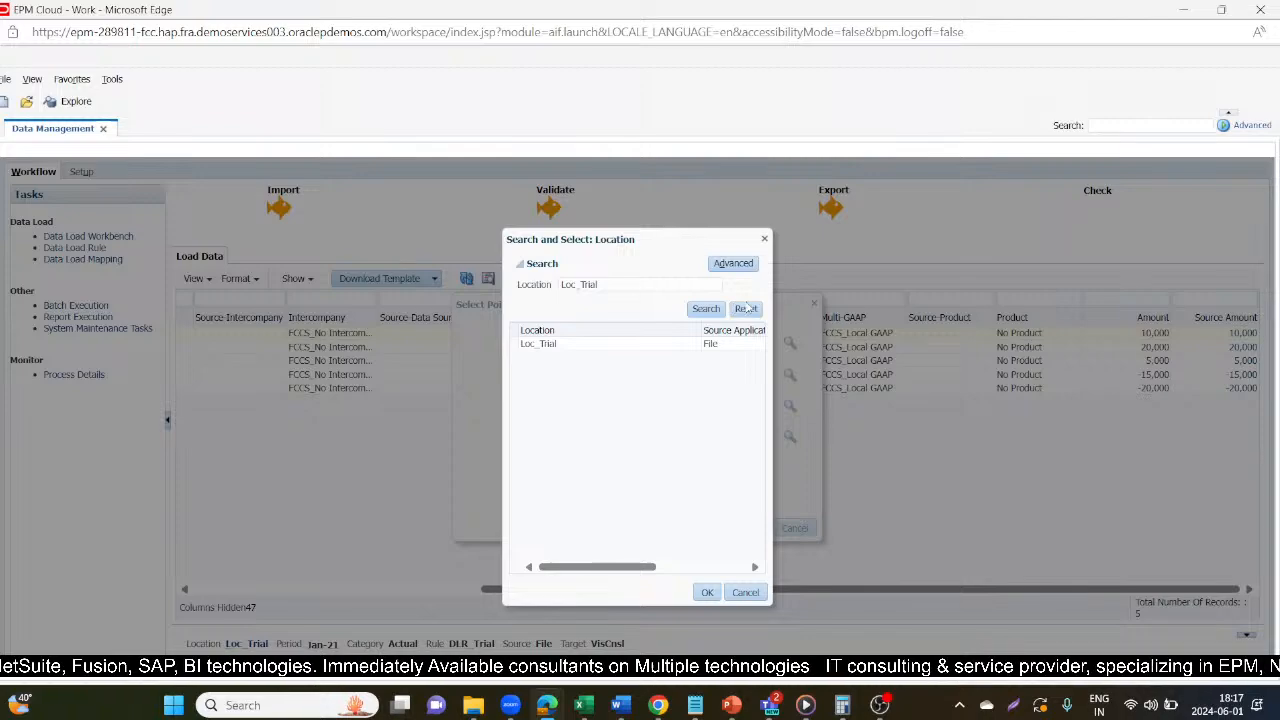
{"action": "left_click", "coordinate": [705, 309]}
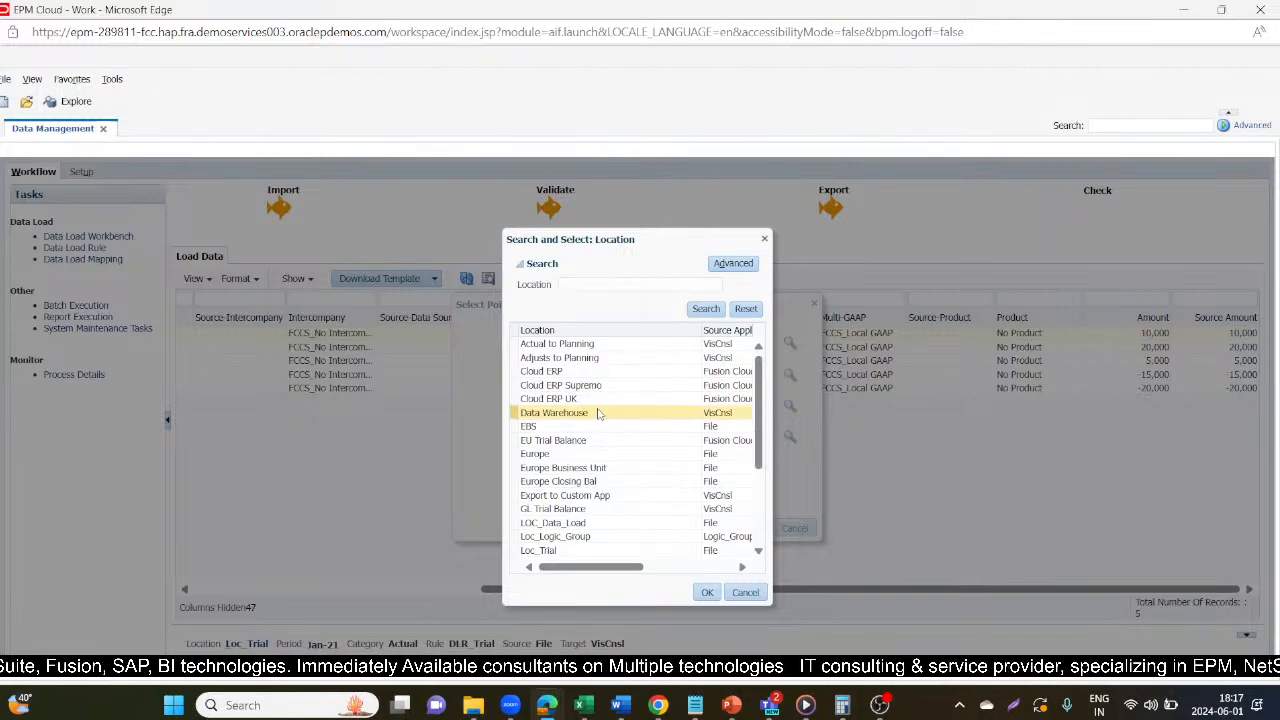
{"action": "left_click", "coordinate": [582, 524]}
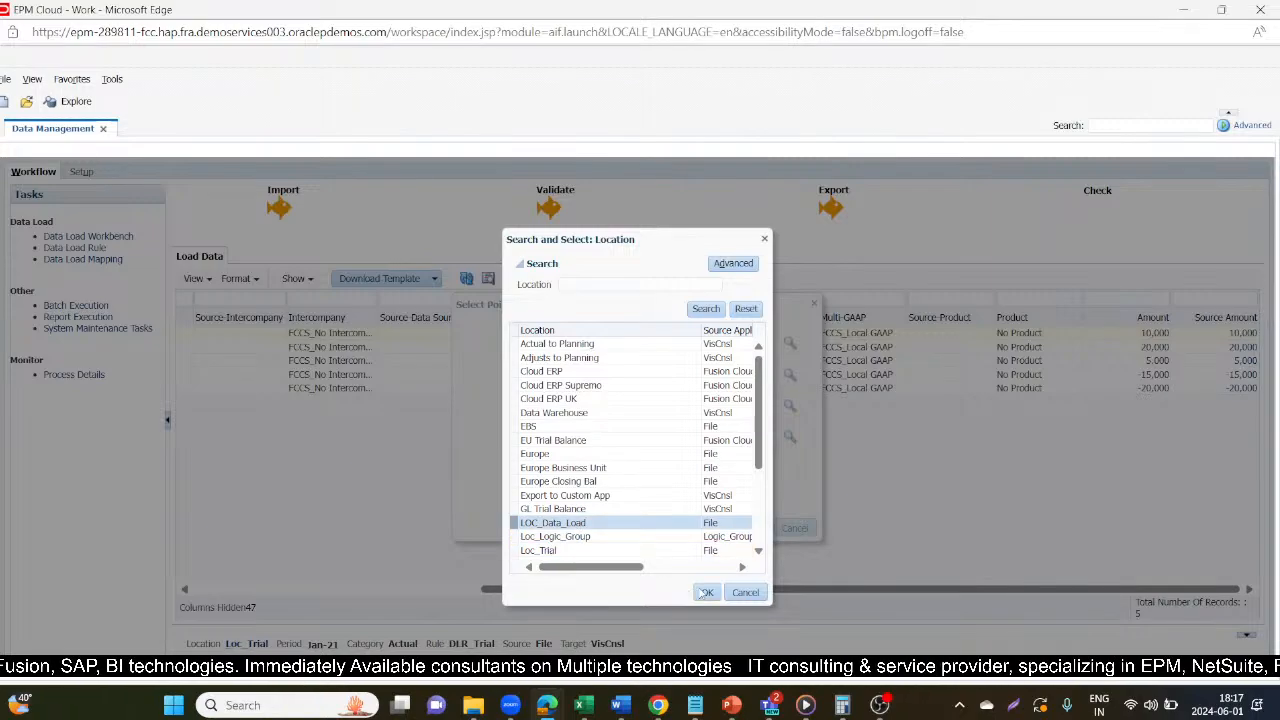
{"action": "left_click", "coordinate": [705, 592]}
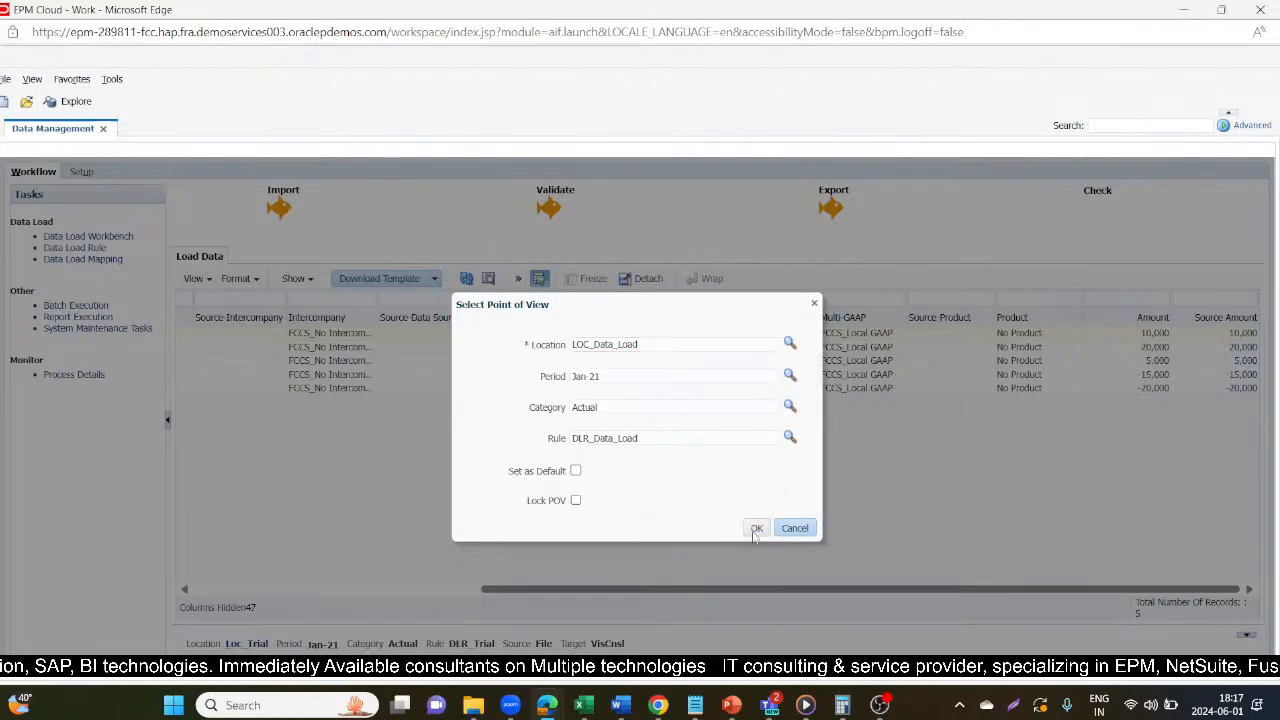
{"action": "left_click", "coordinate": [755, 528]}
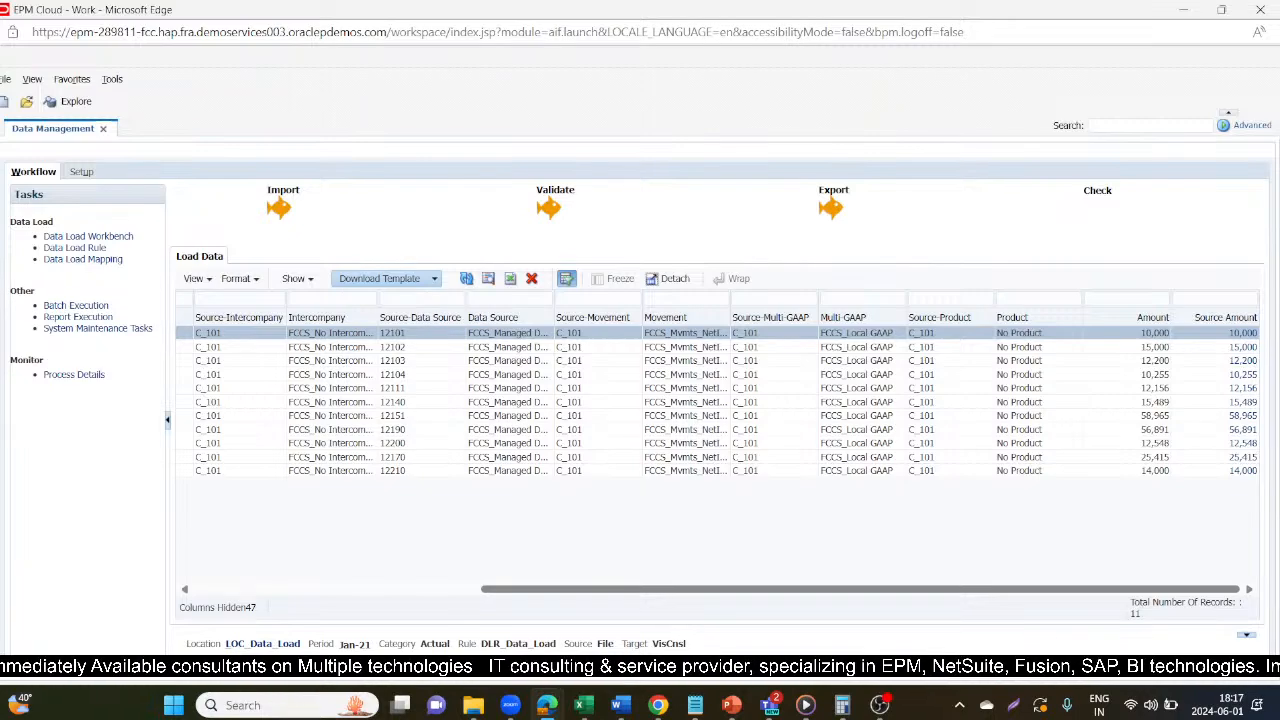
{"action": "mouse_move", "coordinate": [565, 697]}
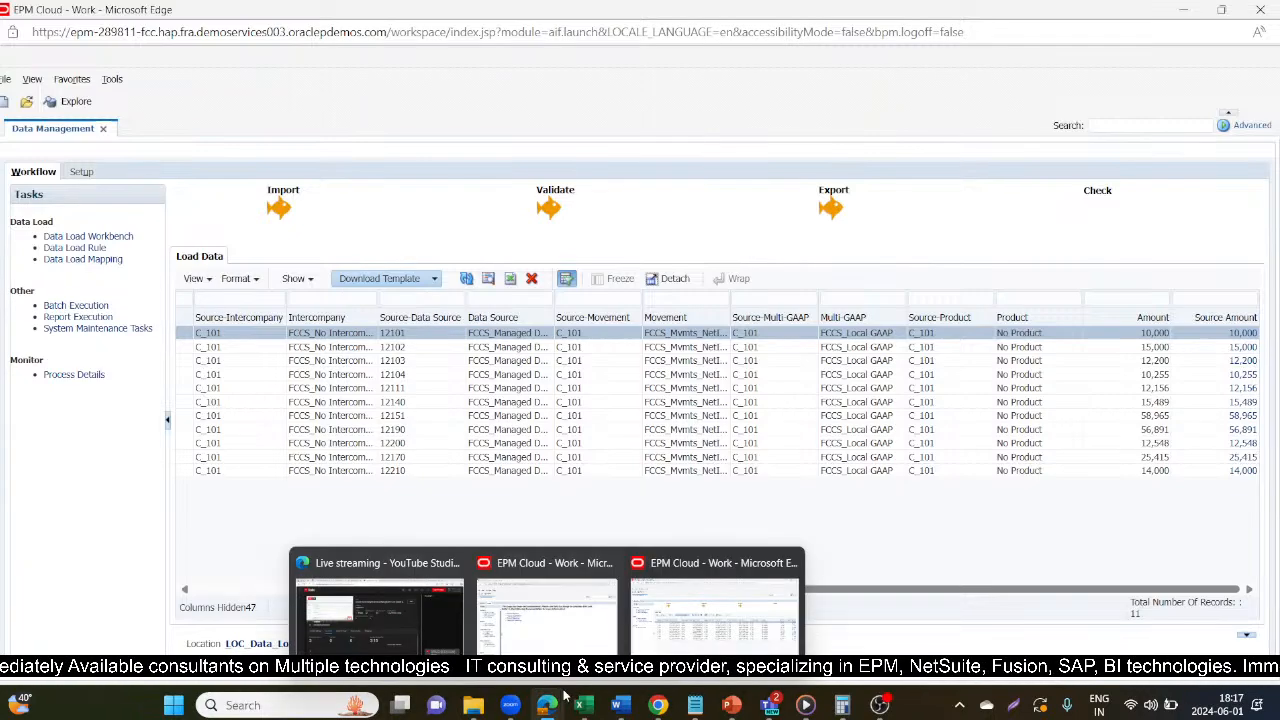
{"action": "mouse_move", "coordinate": [548, 595]}
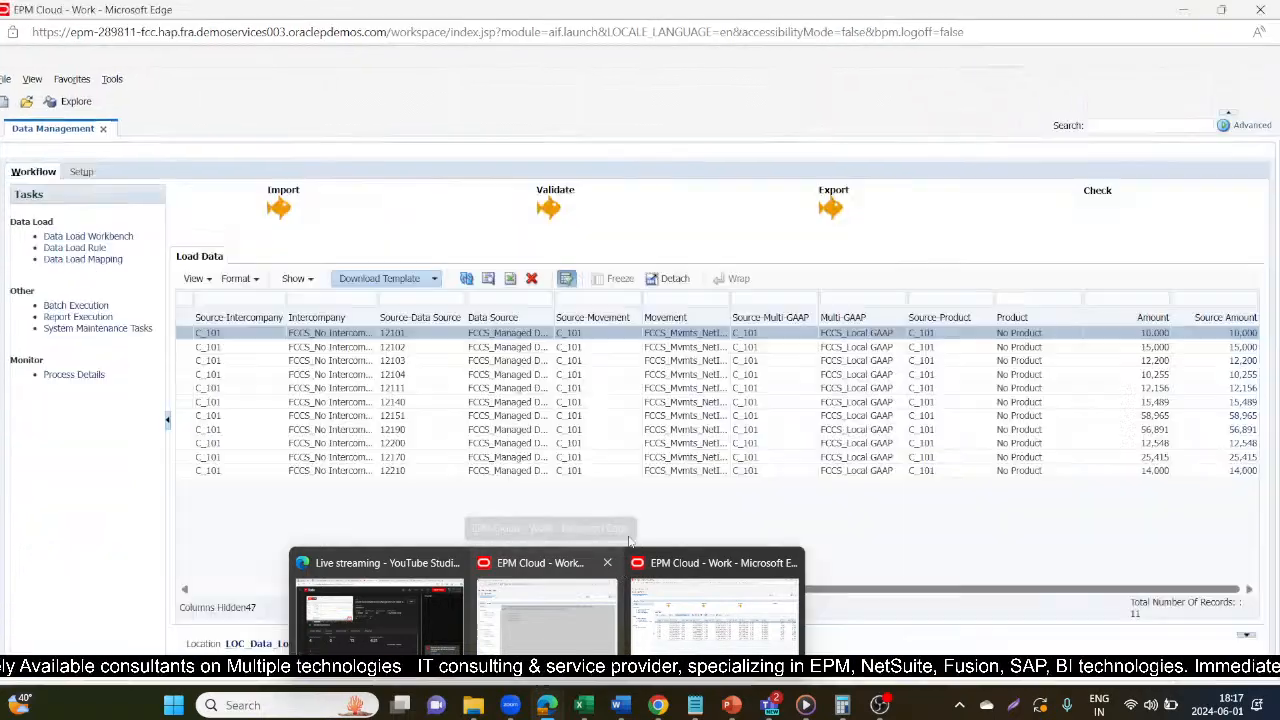
{"action": "left_click", "coordinate": [630, 578]}
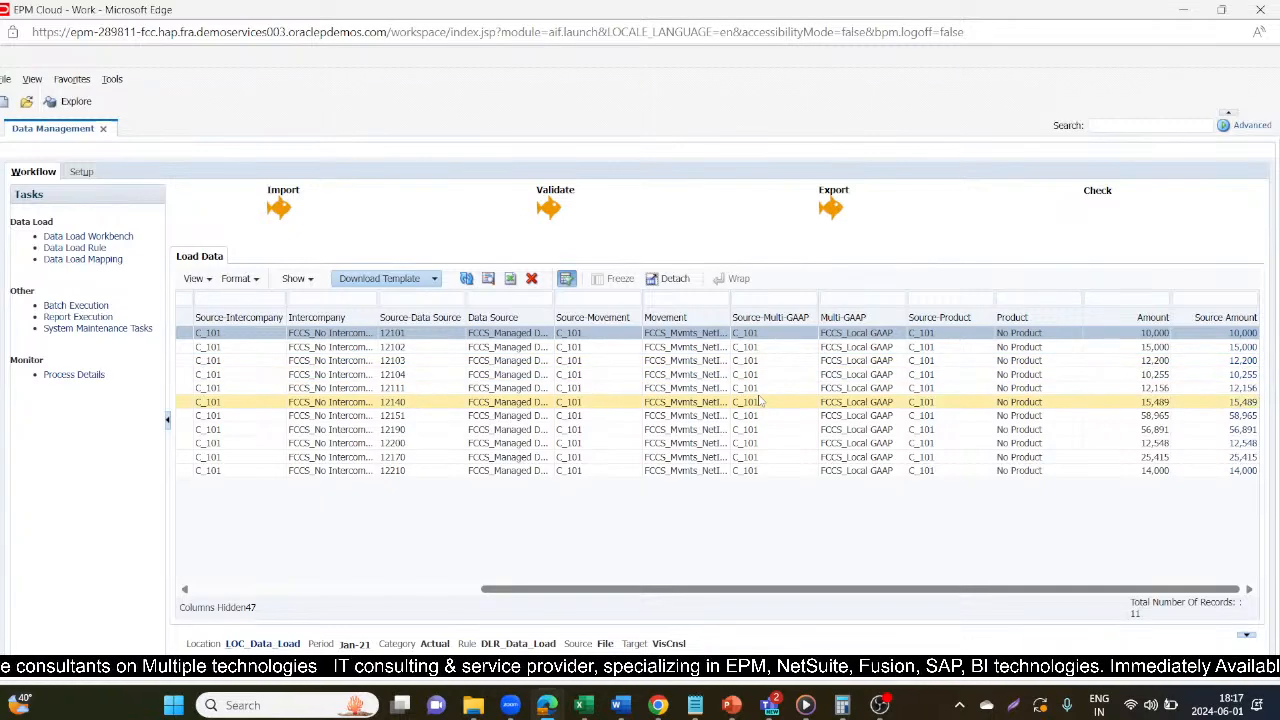
Switch to the YouTube Studio live streaming page and end the stream.
{"action": "mouse_move", "coordinate": [543, 708]}
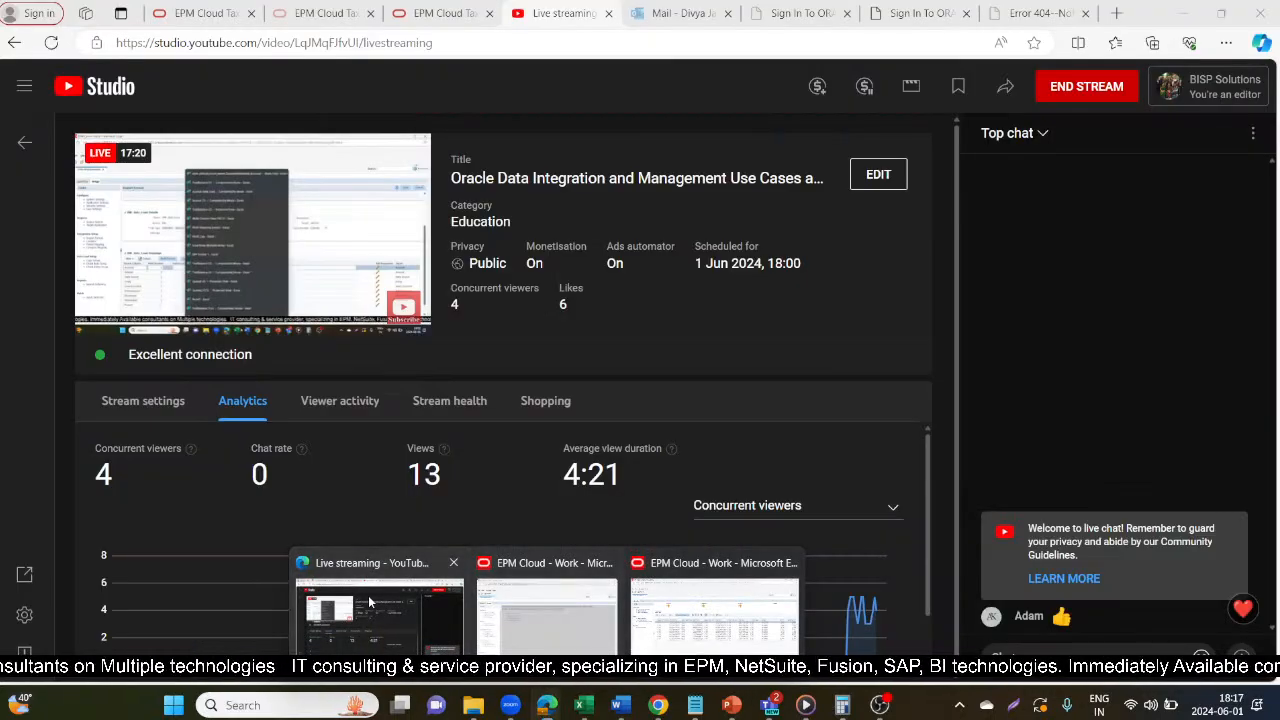
{"action": "left_click", "coordinate": [369, 601]}
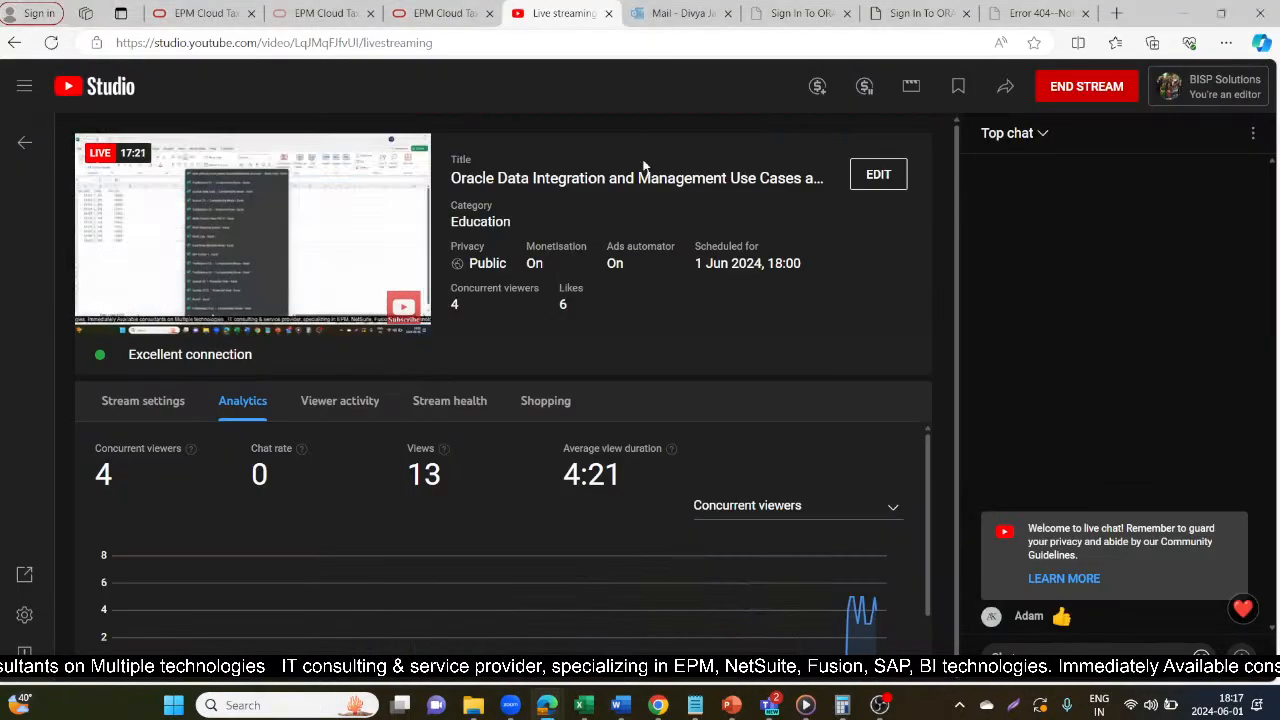
{"action": "left_click", "coordinate": [1080, 90]}
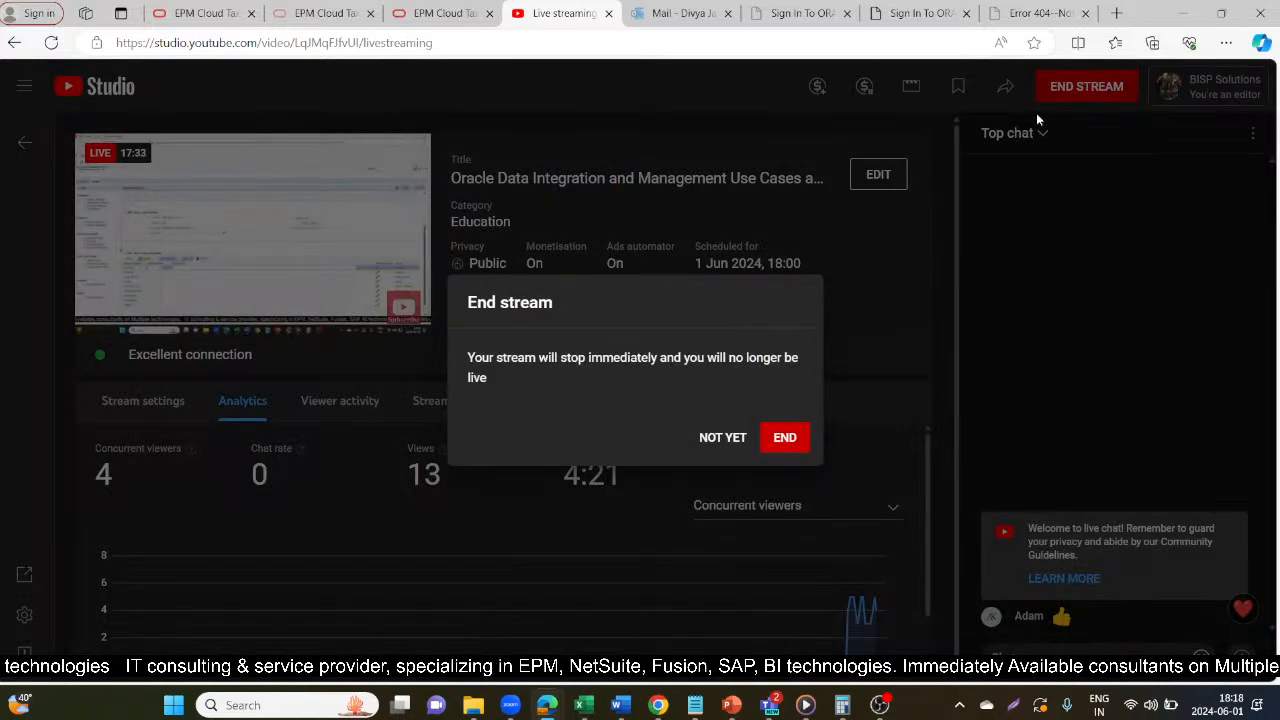
{"action": "left_click", "coordinate": [789, 438]}
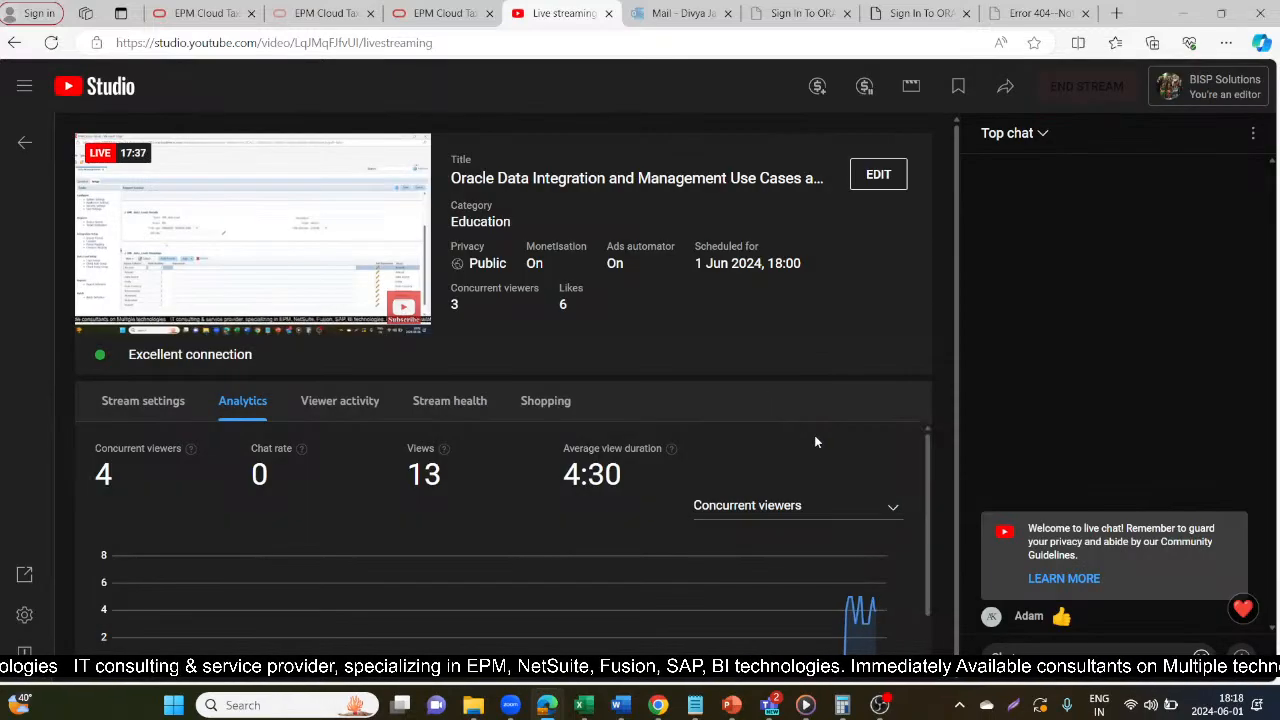